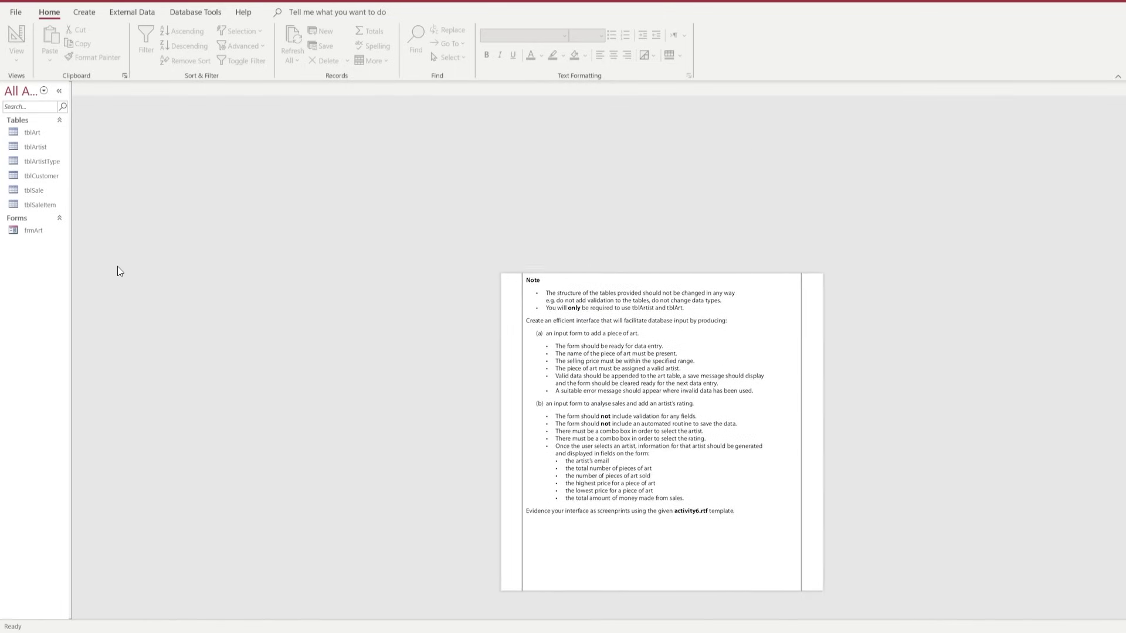
- Create a blank form in Design View, enlarge its grid, and draw a combo box near the top-left
left_click(81, 13)
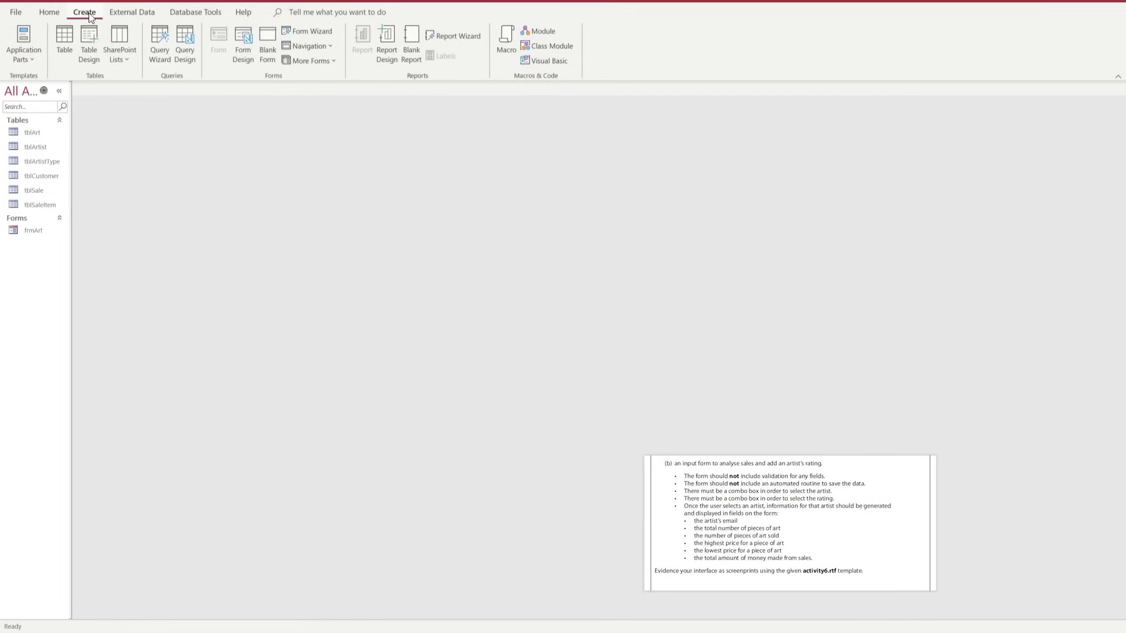
left_click(248, 44)
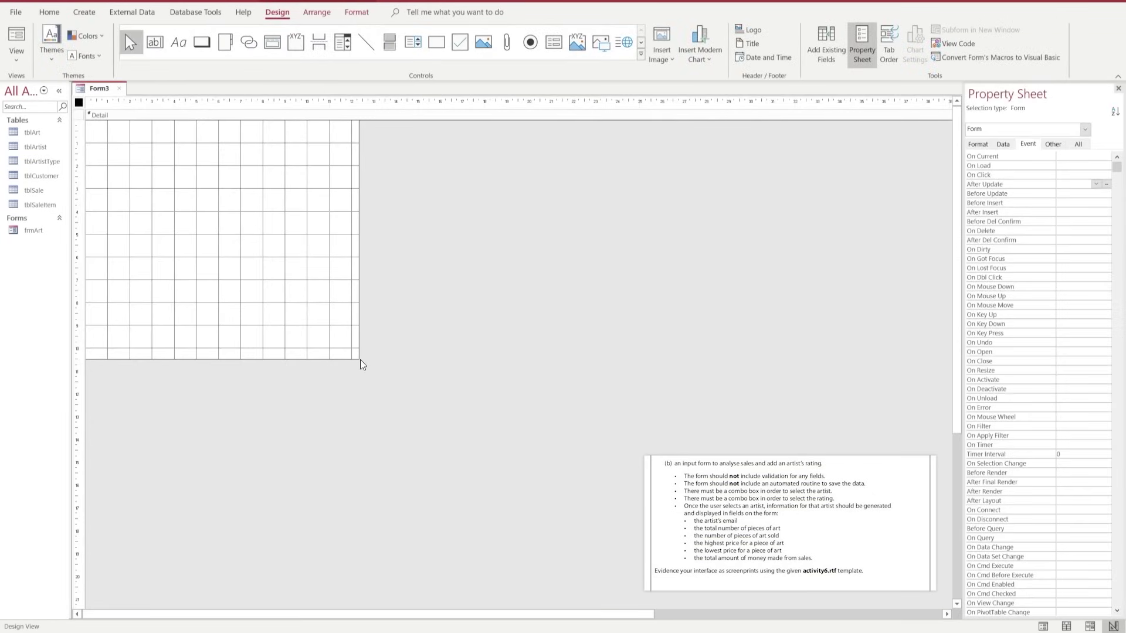
left_click_drag(359, 359, 482, 397)
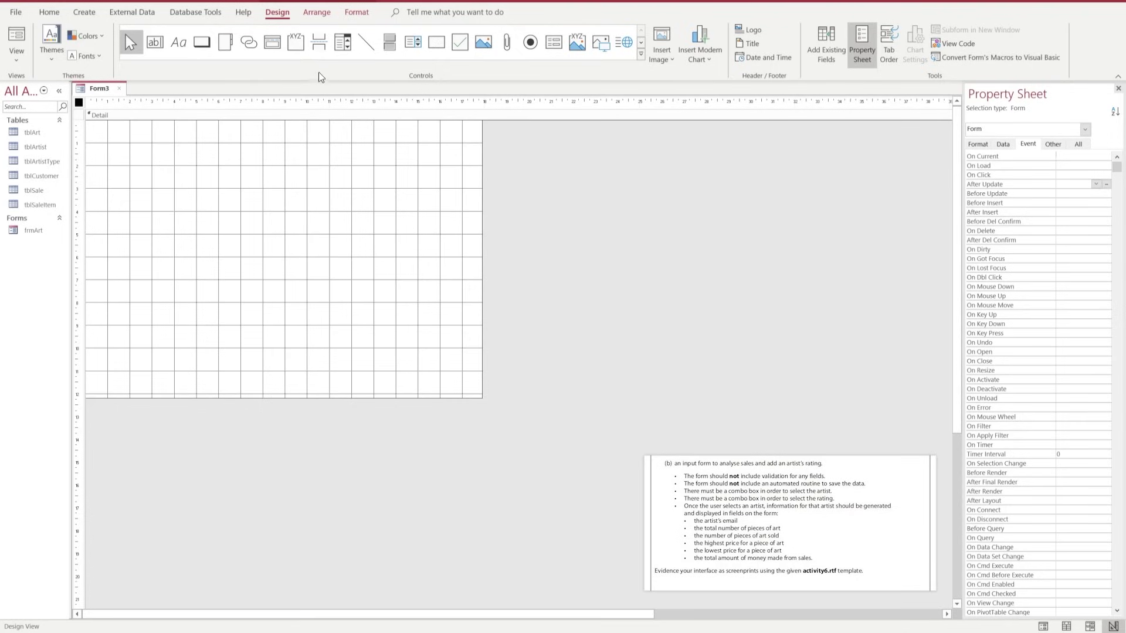
left_click(342, 44)
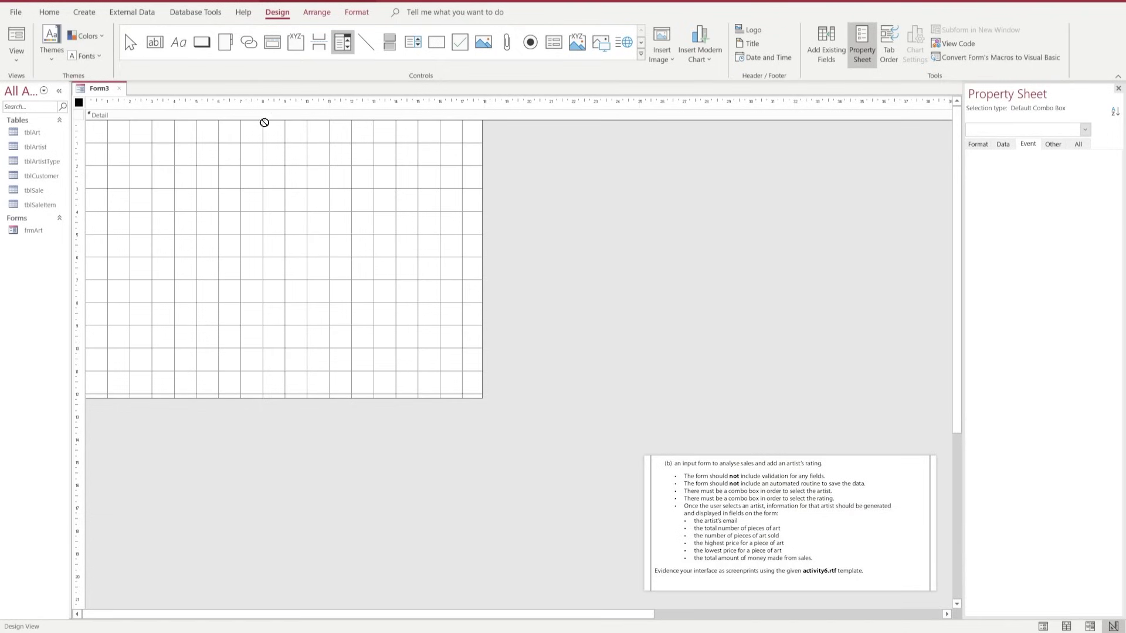
left_click_drag(181, 143, 339, 164)
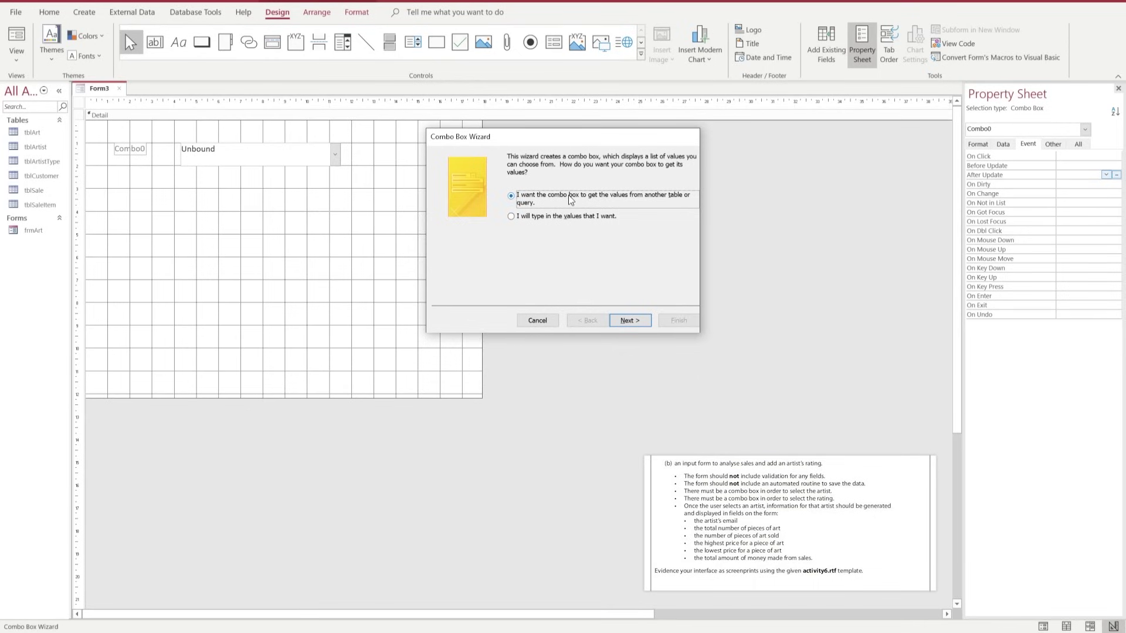
- Have the combo box take its values from tblArtist using the ArtistSurname field
left_click(628, 322)
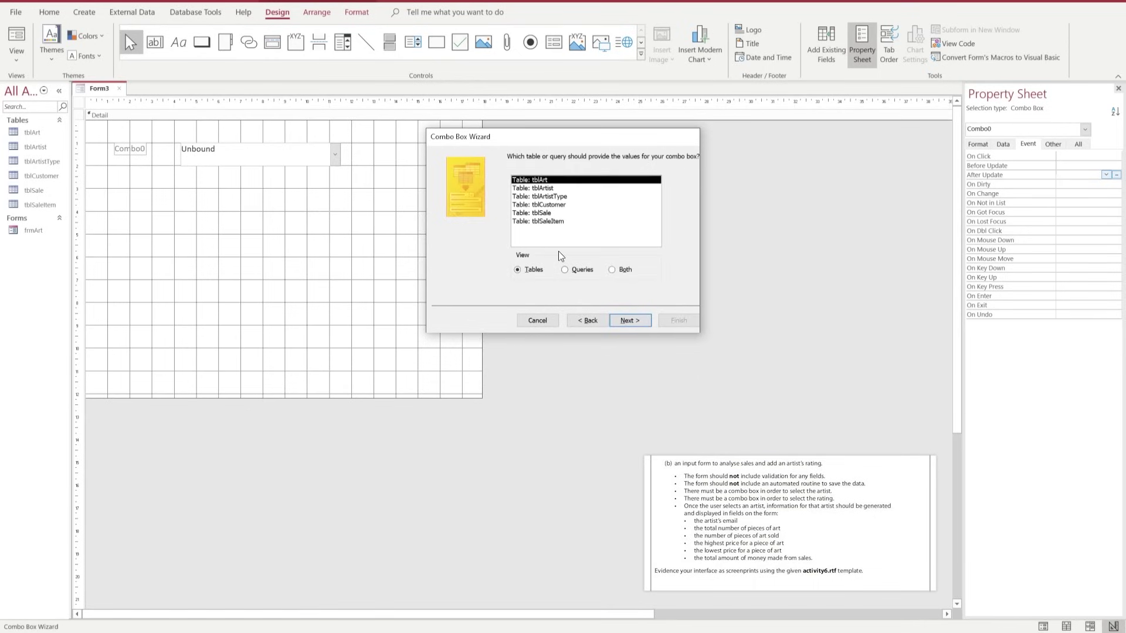
left_click(540, 188)
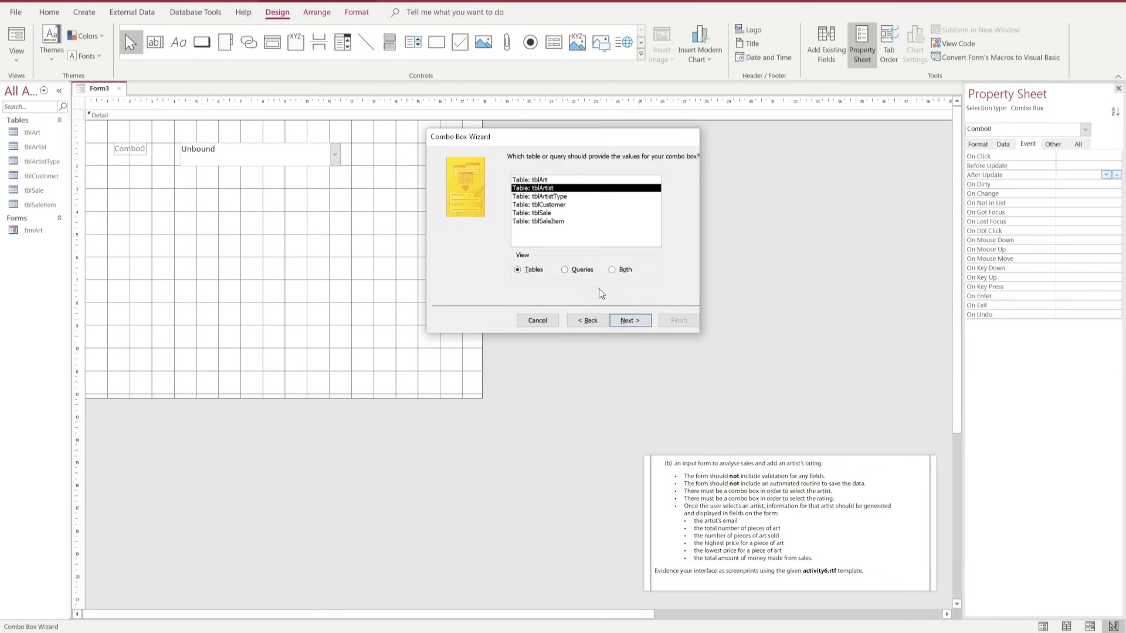
left_click(617, 322)
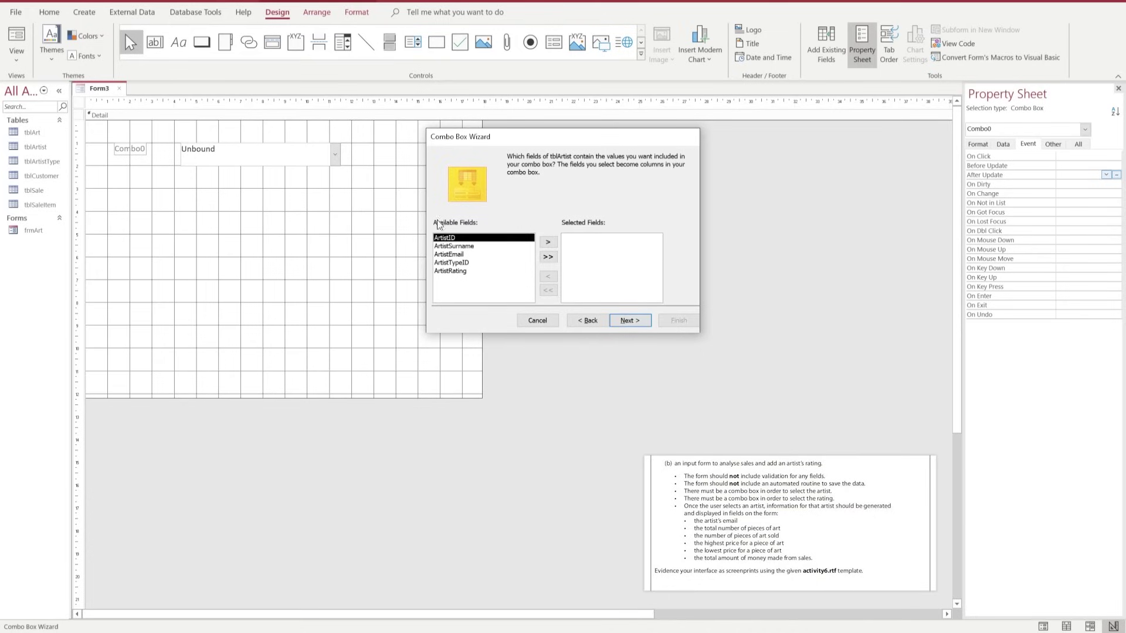
left_click(465, 247)
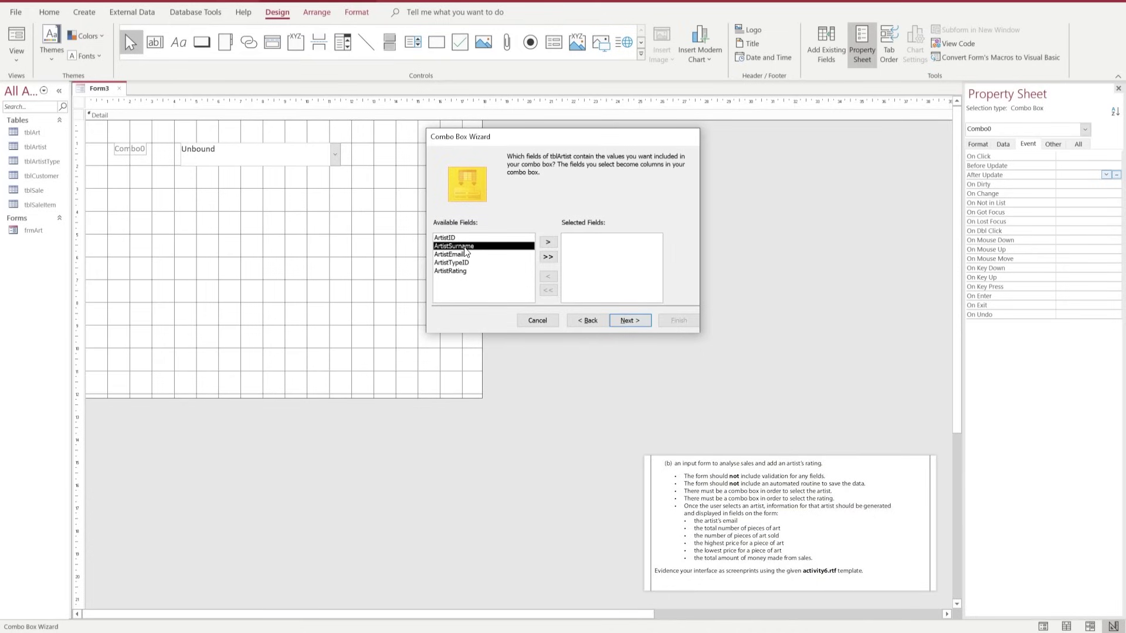
left_click(545, 245)
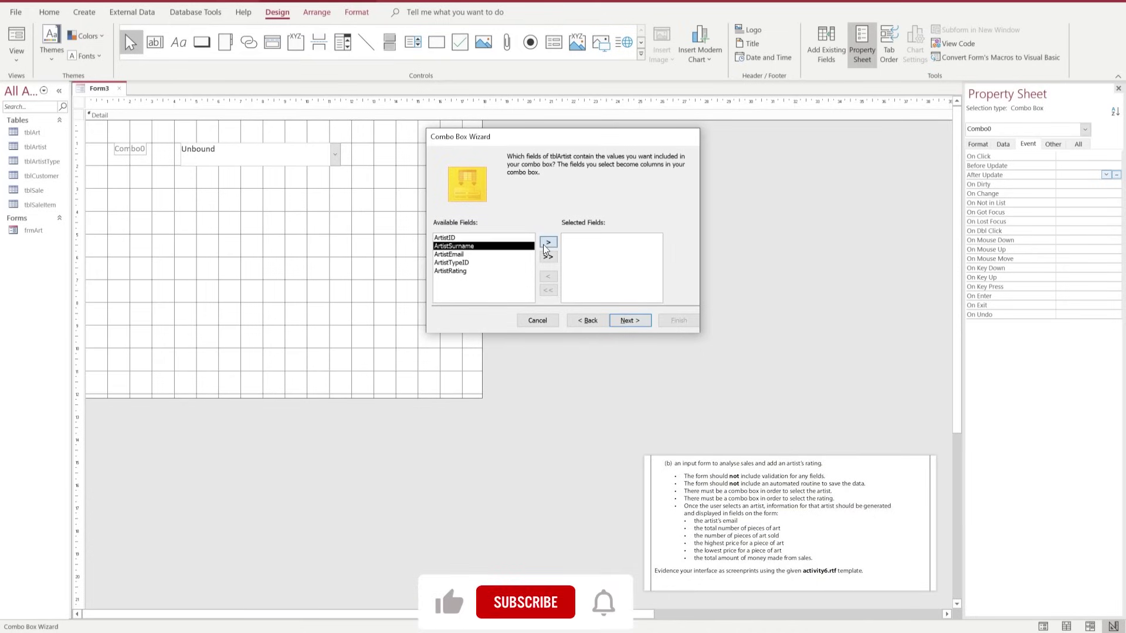
left_click(628, 322)
- Skip sorting, keep the ArtistID key column hidden, label it 'Artist Surname' and finish the wizard
left_click(626, 323)
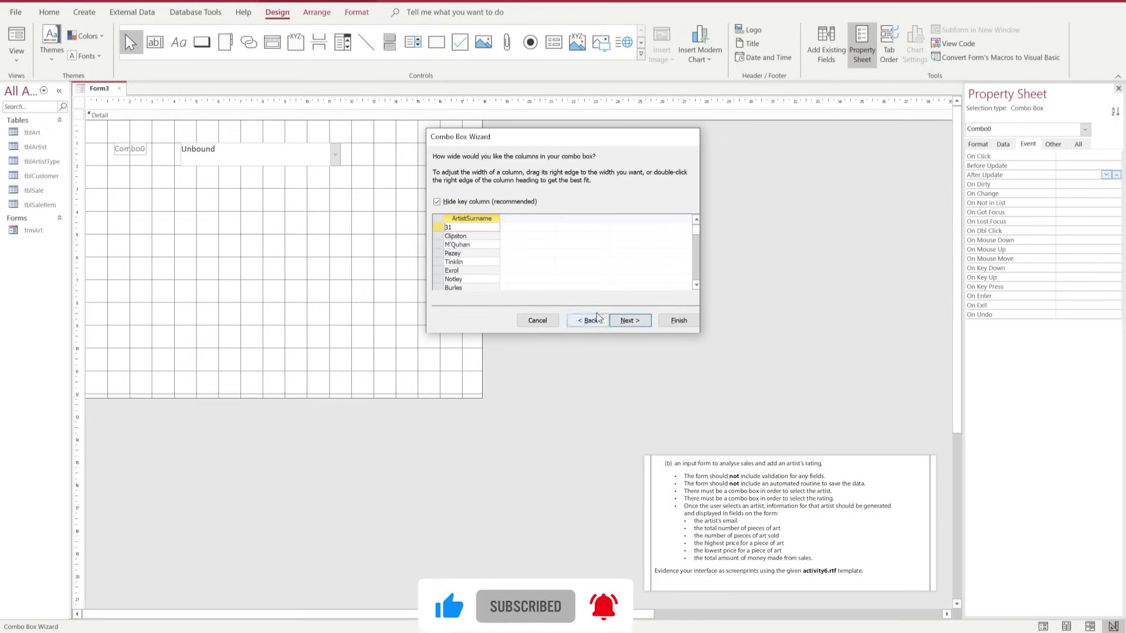
left_click(445, 203)
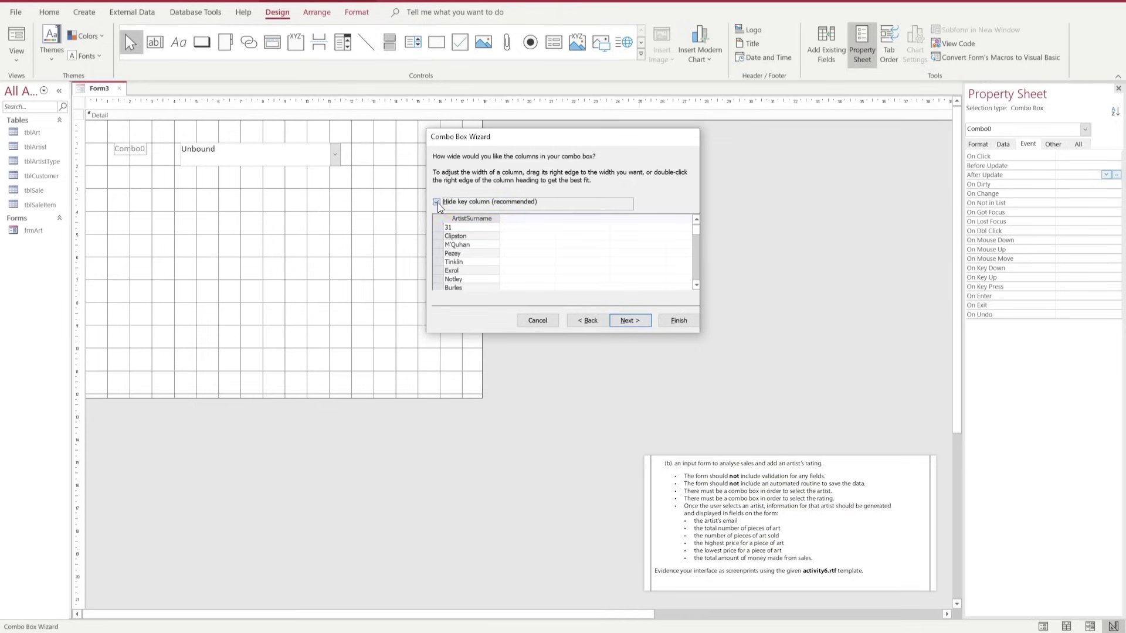
scroll(473, 258, "down", 1)
scroll(473, 261, "down", 3)
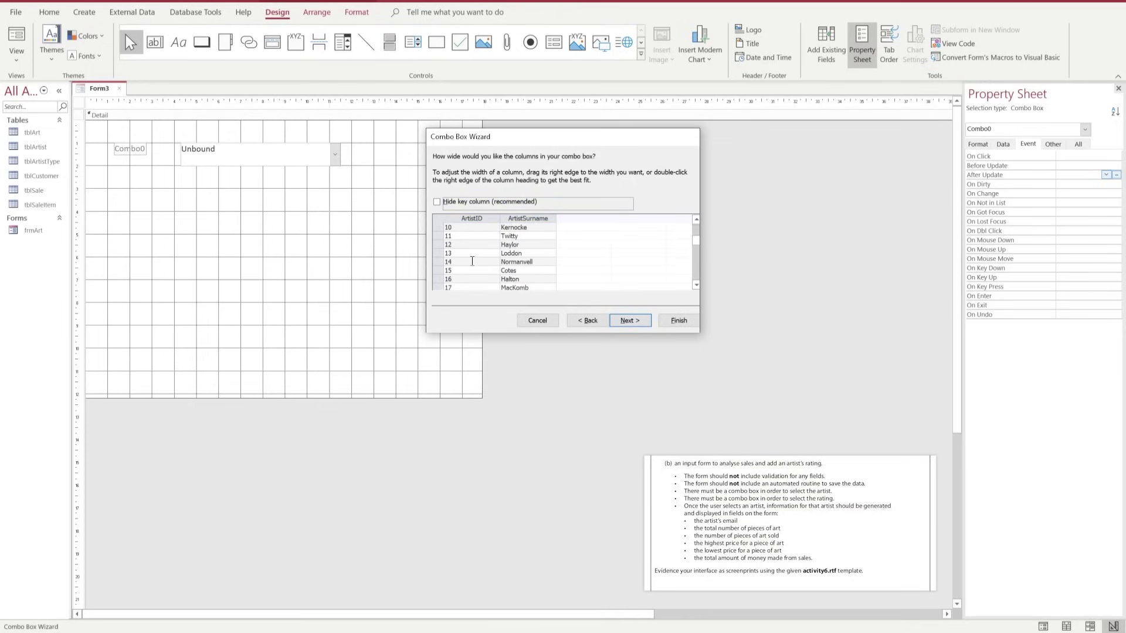
left_click(437, 203)
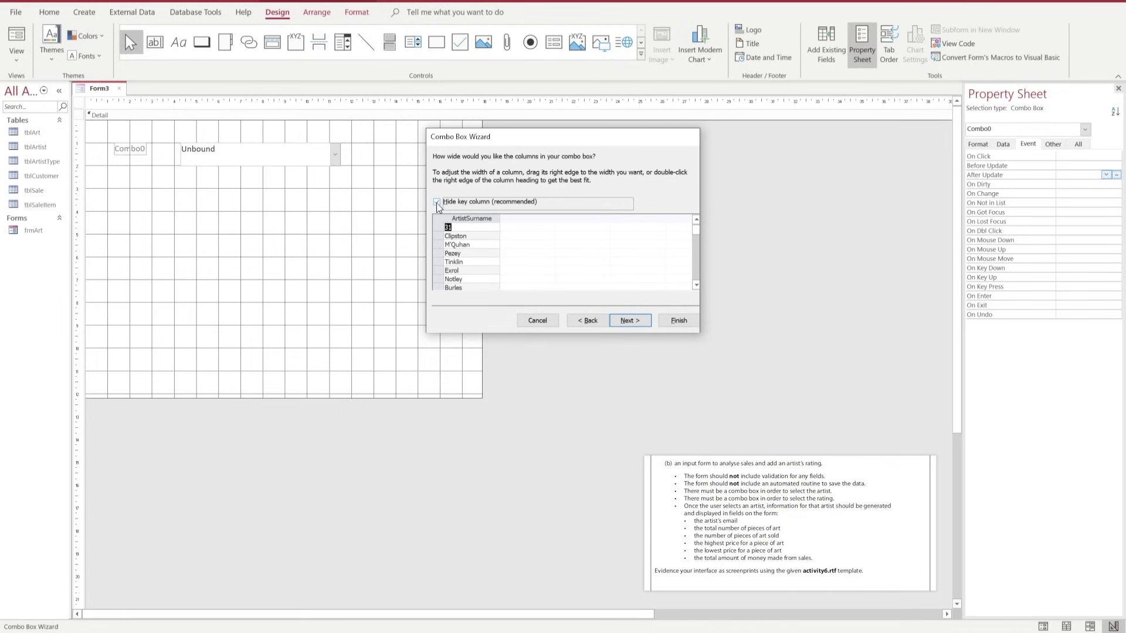
left_click(626, 321)
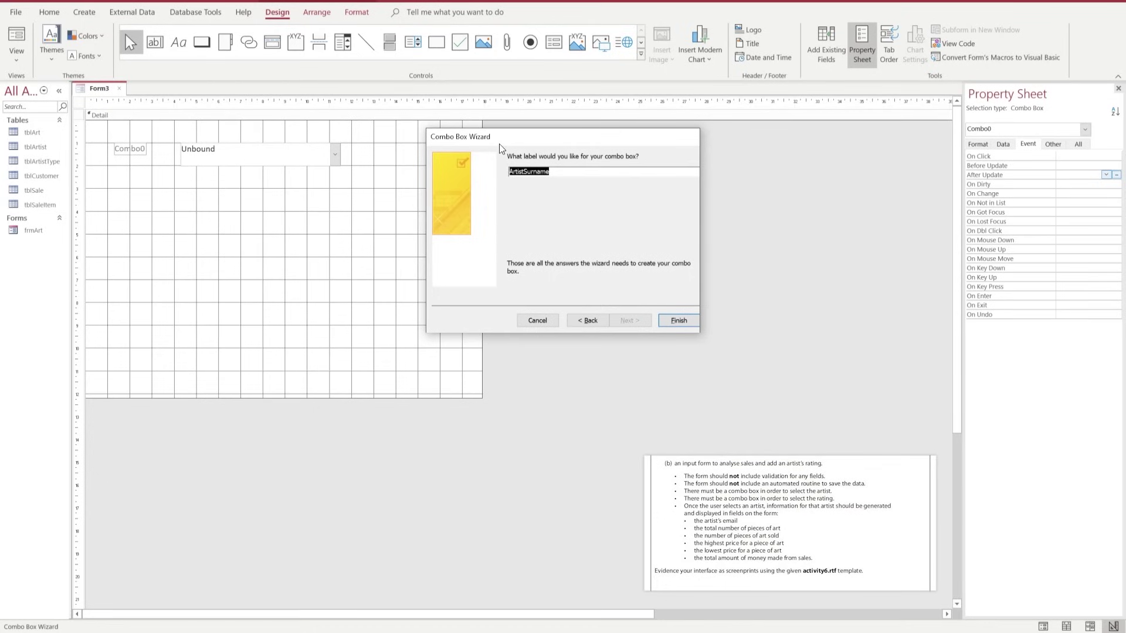
left_click(528, 176)
left_click(674, 321)
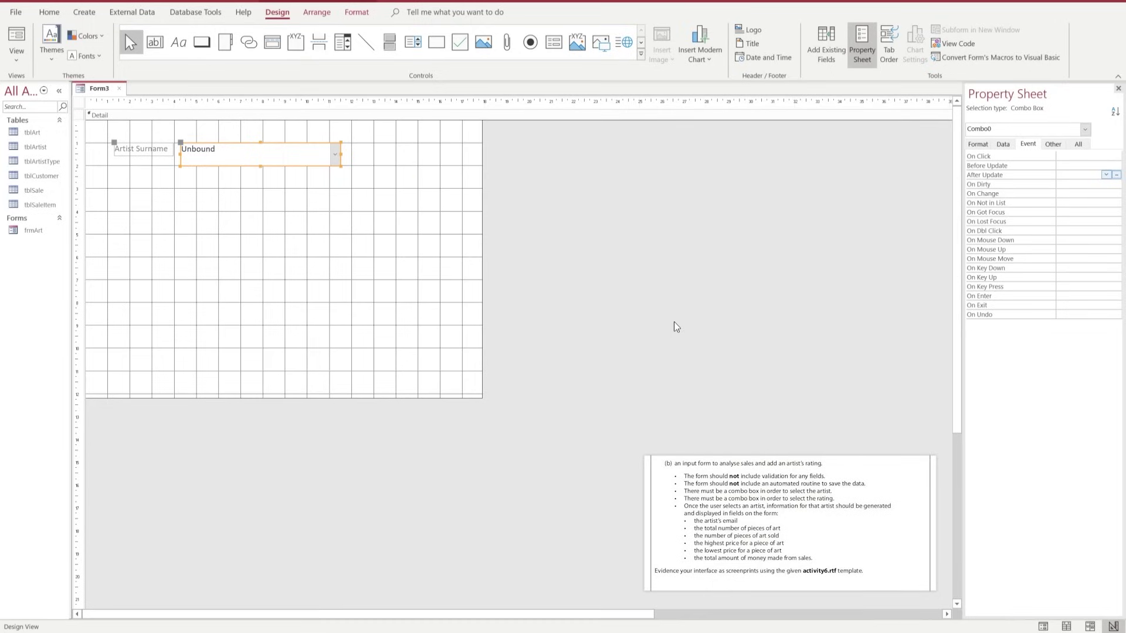
left_click(328, 174)
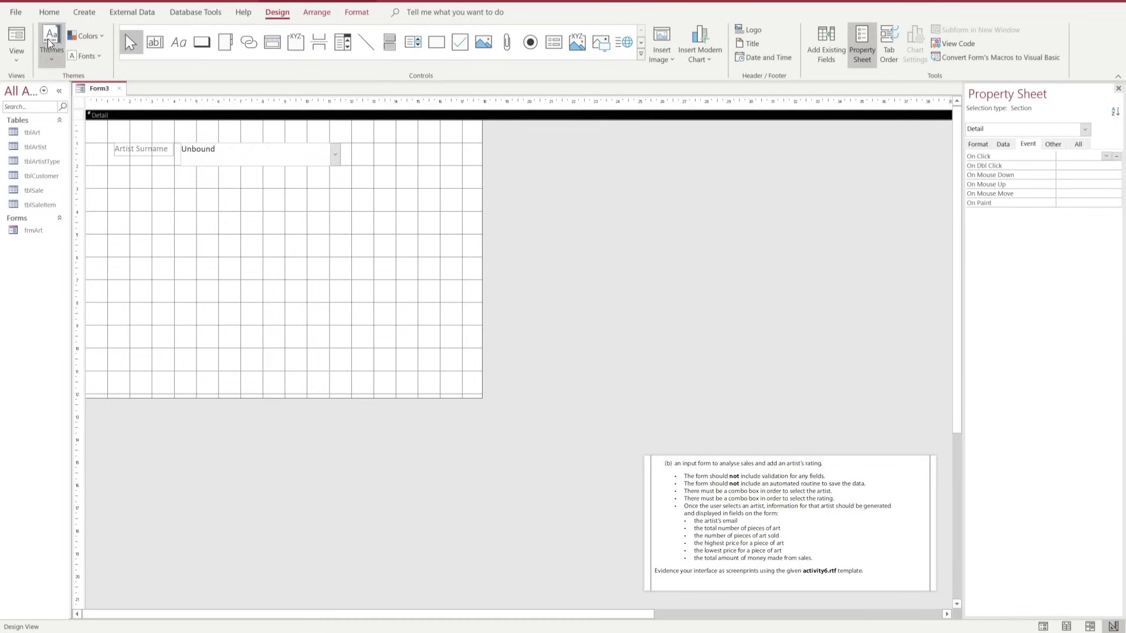
left_click(16, 36)
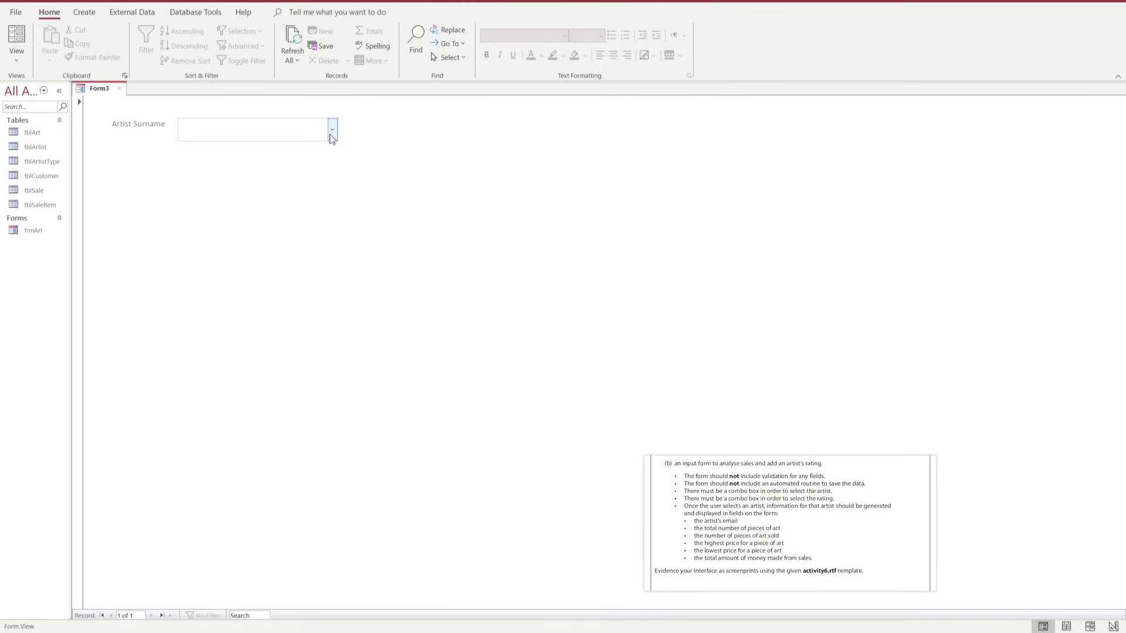
left_click(331, 130)
scroll(277, 202, "down", 8)
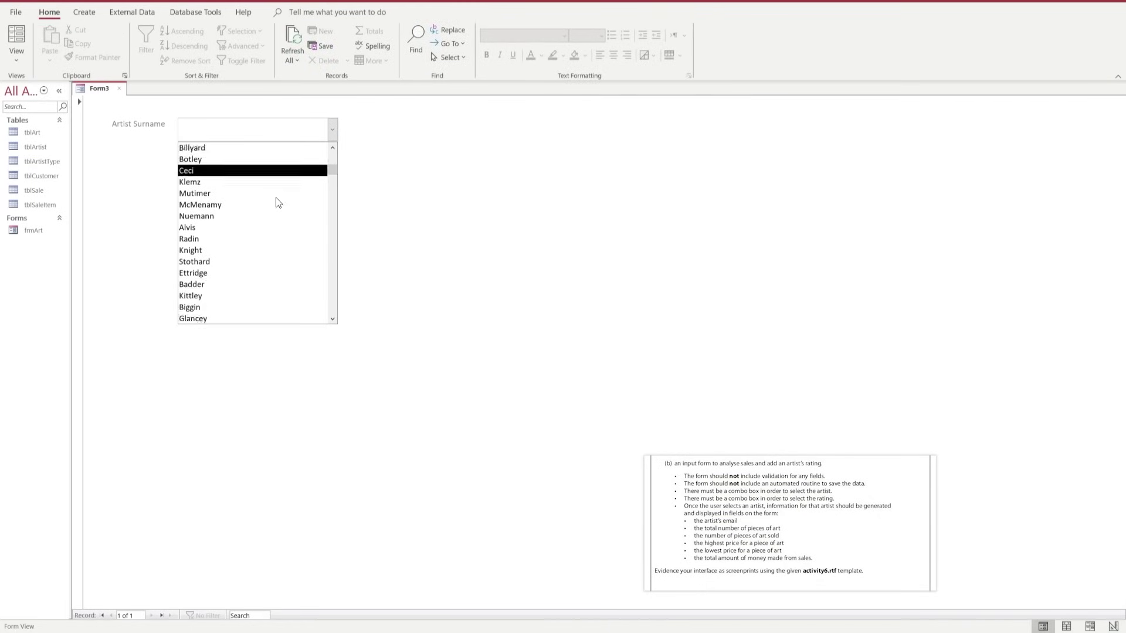
scroll(278, 202, "down", 1)
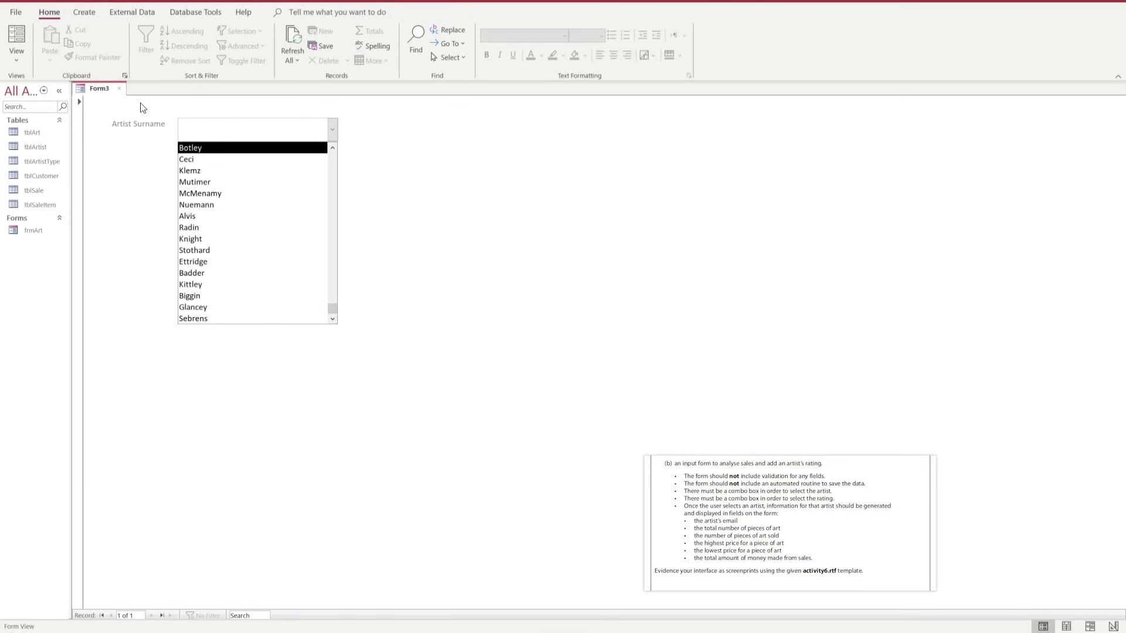
left_click(18, 58)
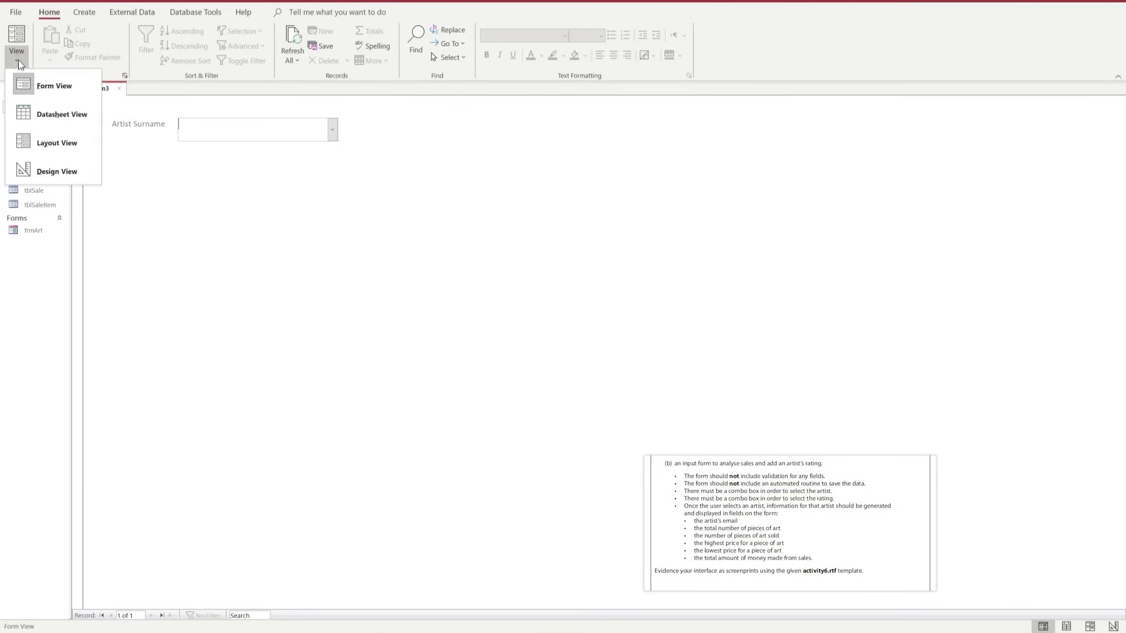
left_click(54, 171)
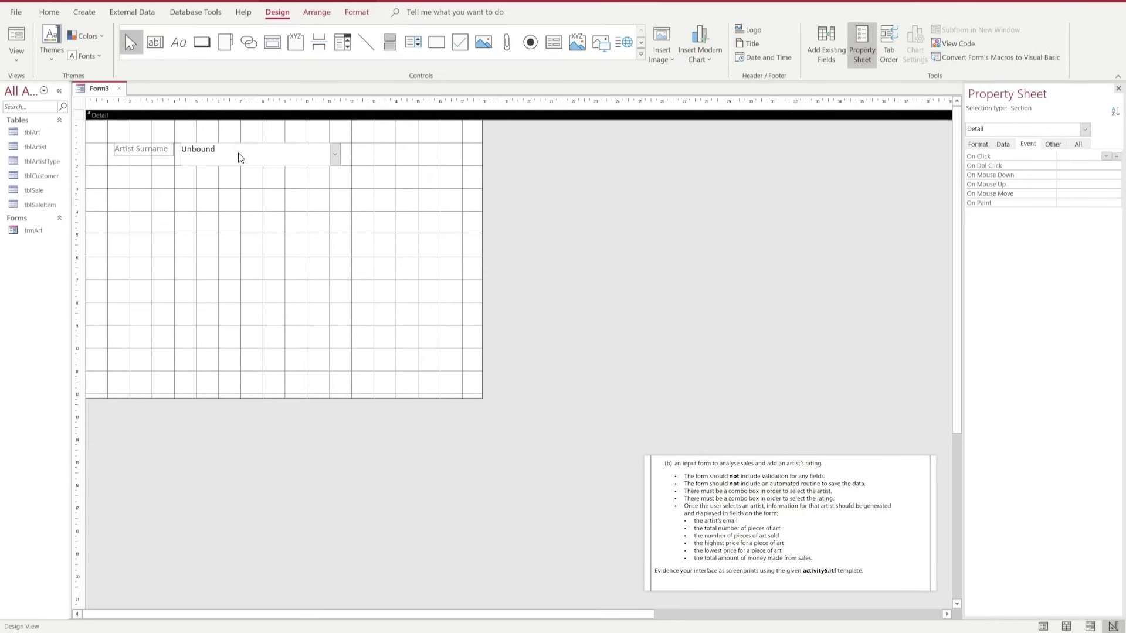
- Rename the combo box from Combo0 to cbo_ArtistSurname on the Property Sheet's All tab
left_click(239, 152)
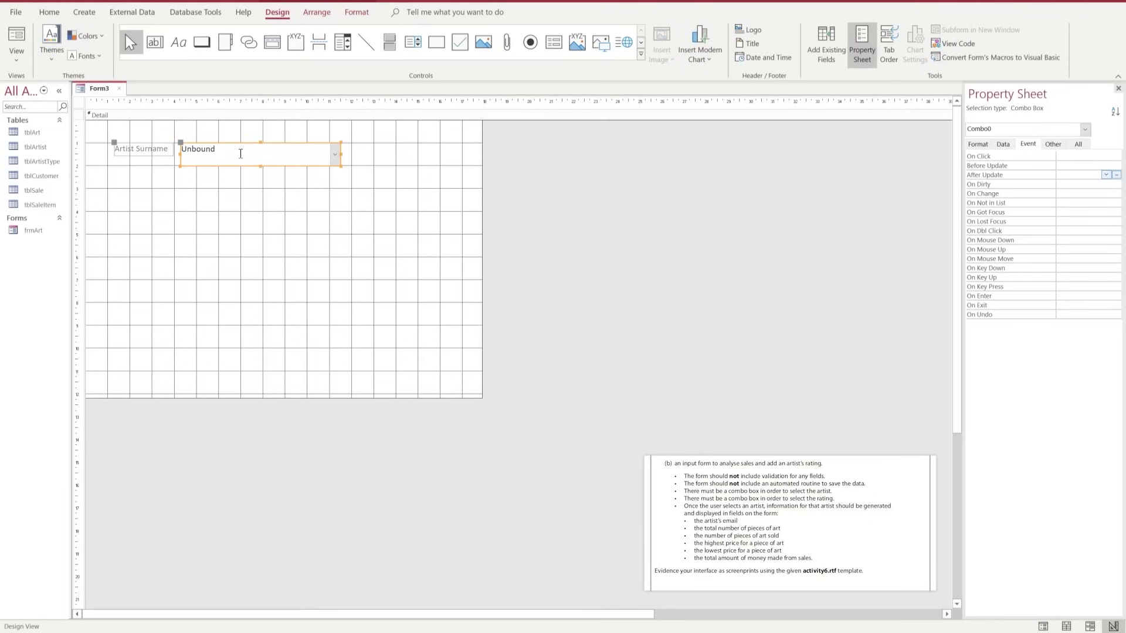
left_click(1082, 147)
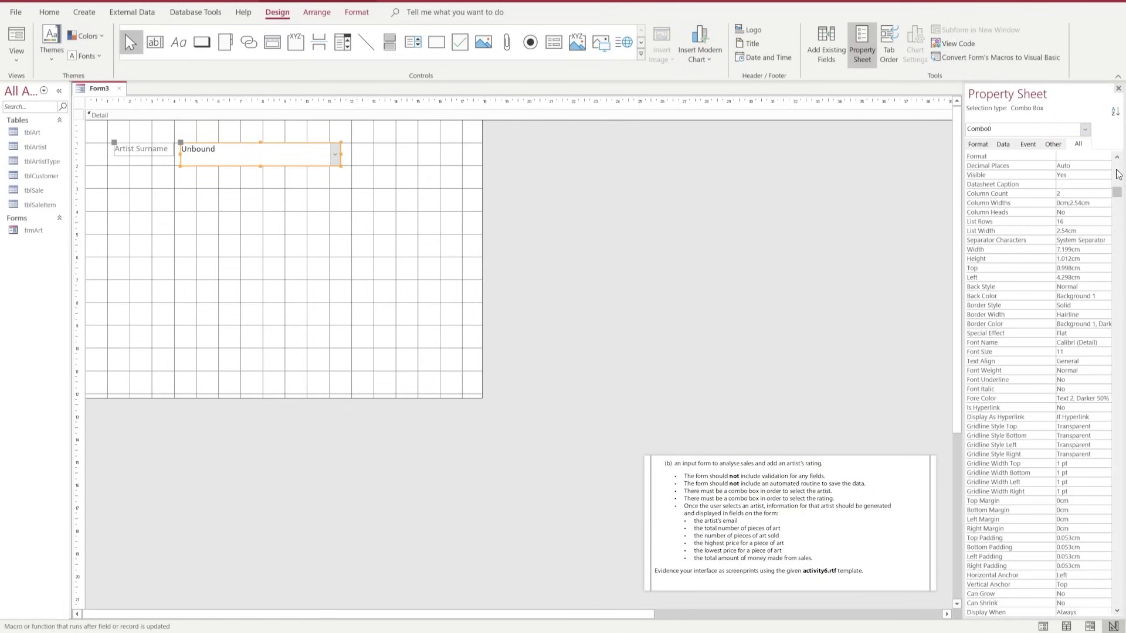
scroll(1117, 174, "up", 1)
left_click_drag(1088, 157, 1050, 157)
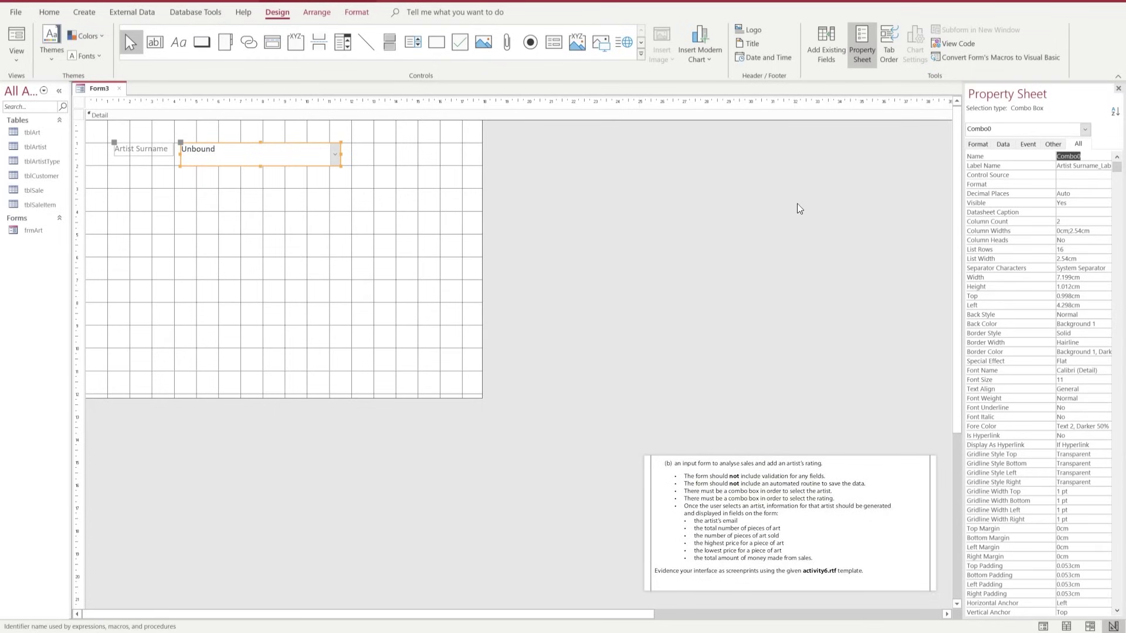
type("c")
type("bo_Artist")
type("ID")
type("Surnam")
key("BackSpace")
type("ame")
key("Return")
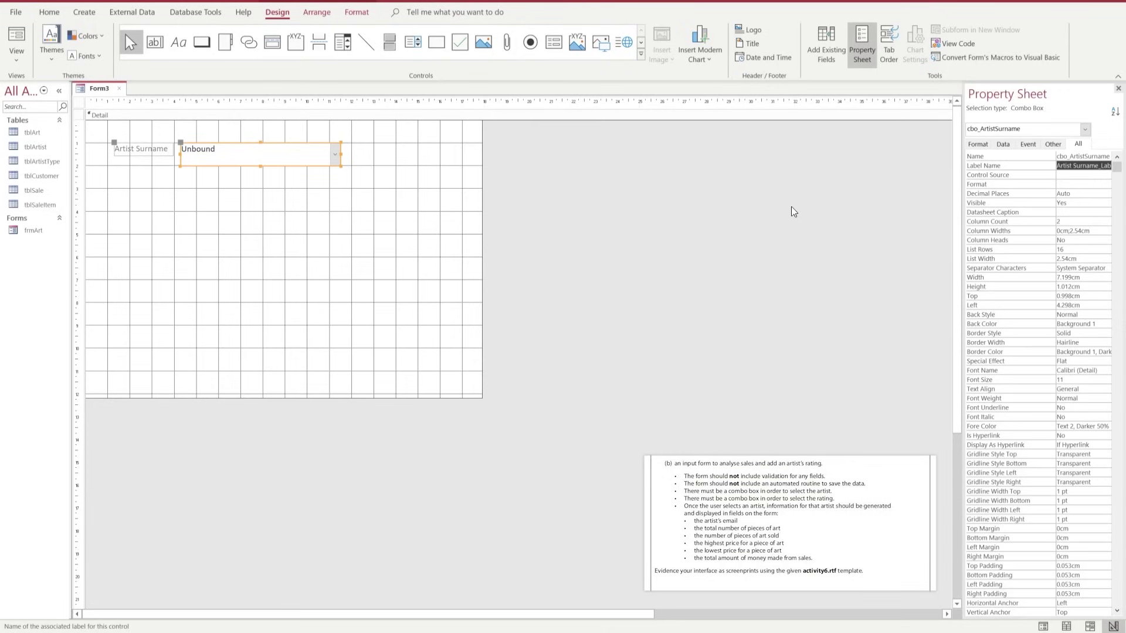
left_click(339, 231)
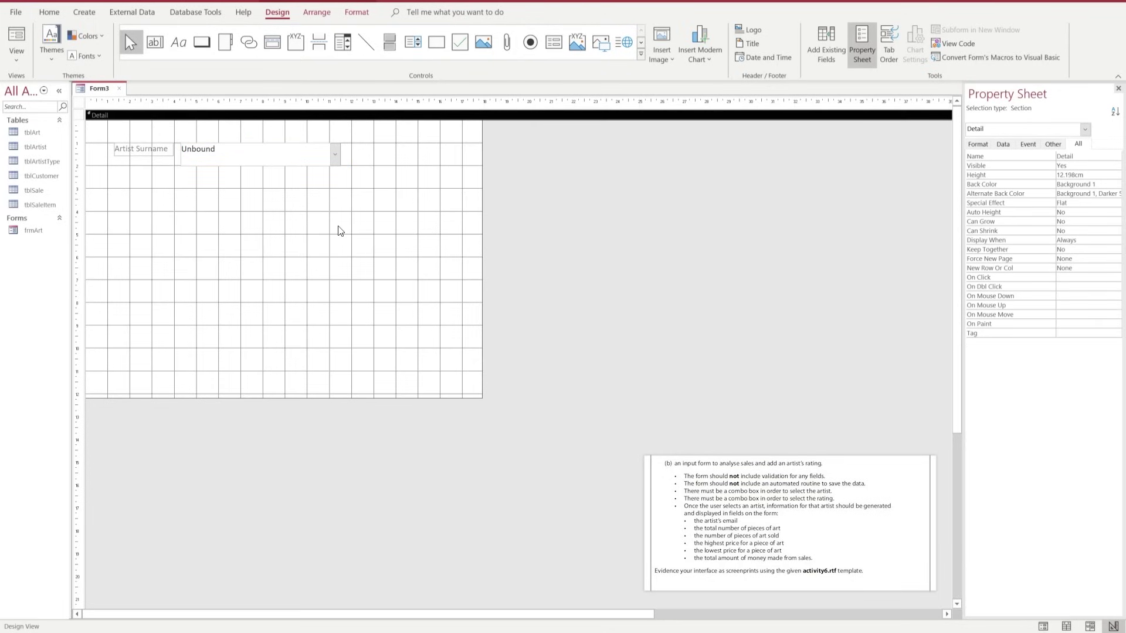
left_click(203, 159)
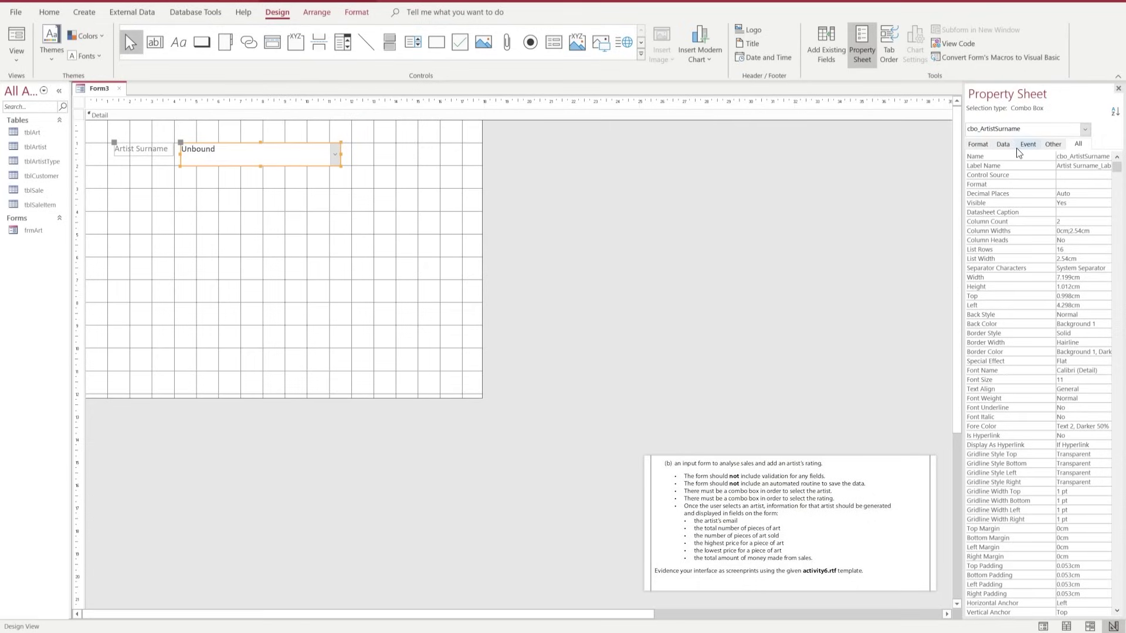
- Widen the Data properties to read the tblArtist row source and bound column 1
left_click(1001, 146)
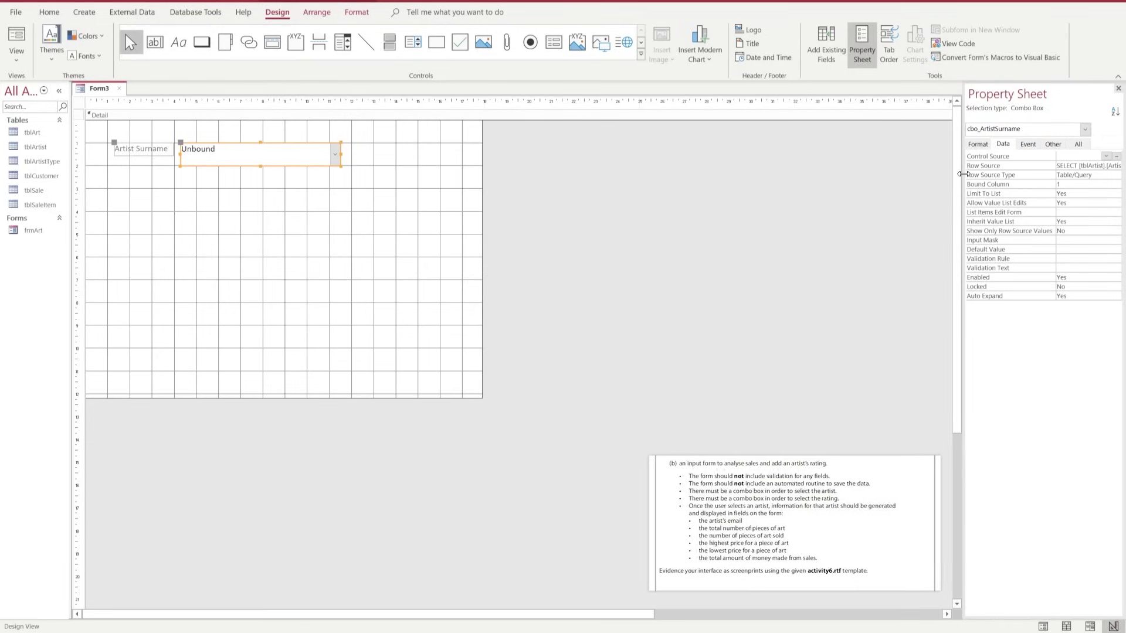
left_click_drag(963, 176, 809, 177)
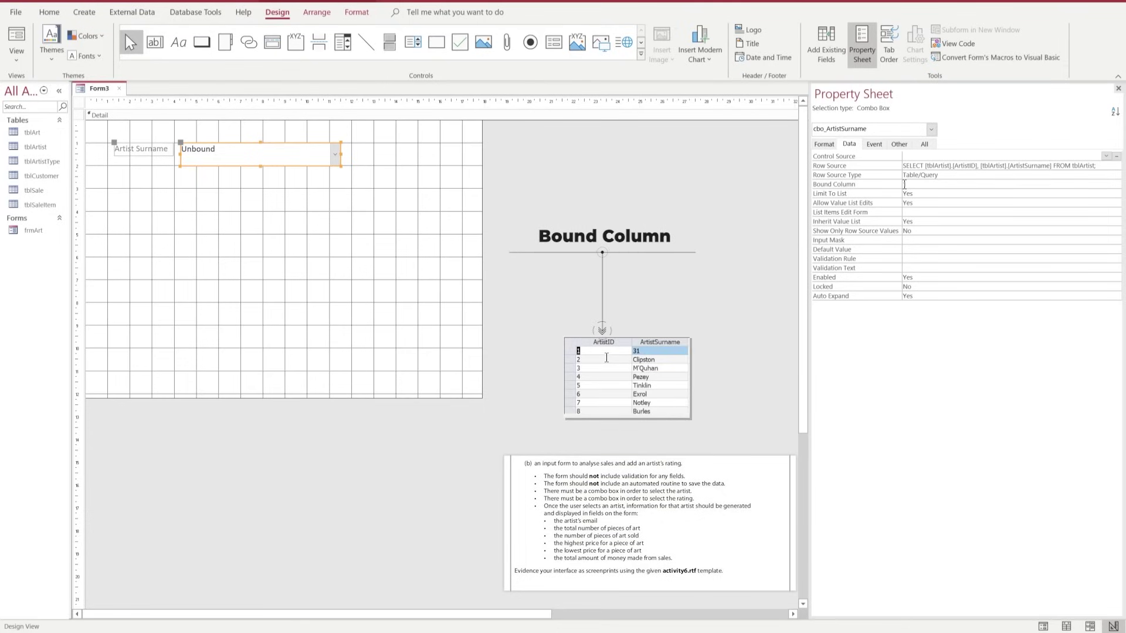
left_click(241, 196)
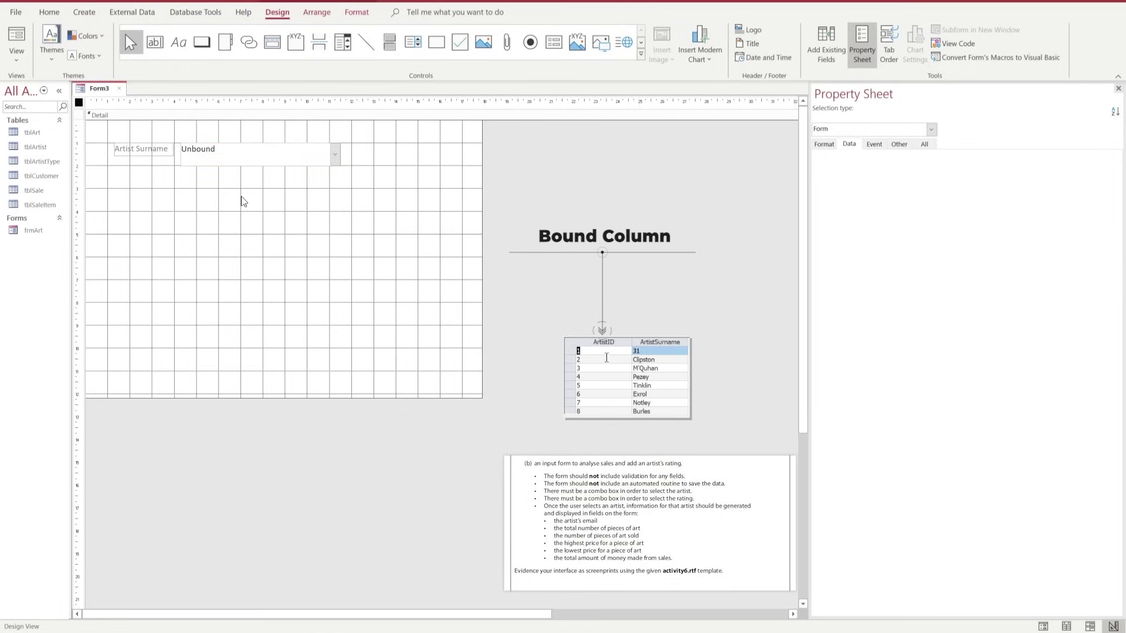
- Add a text box below the combo with =DLookUp("ArtistEmail","tblArtist","ArtistID=cbo_ArtistSurname")
left_click(154, 47)
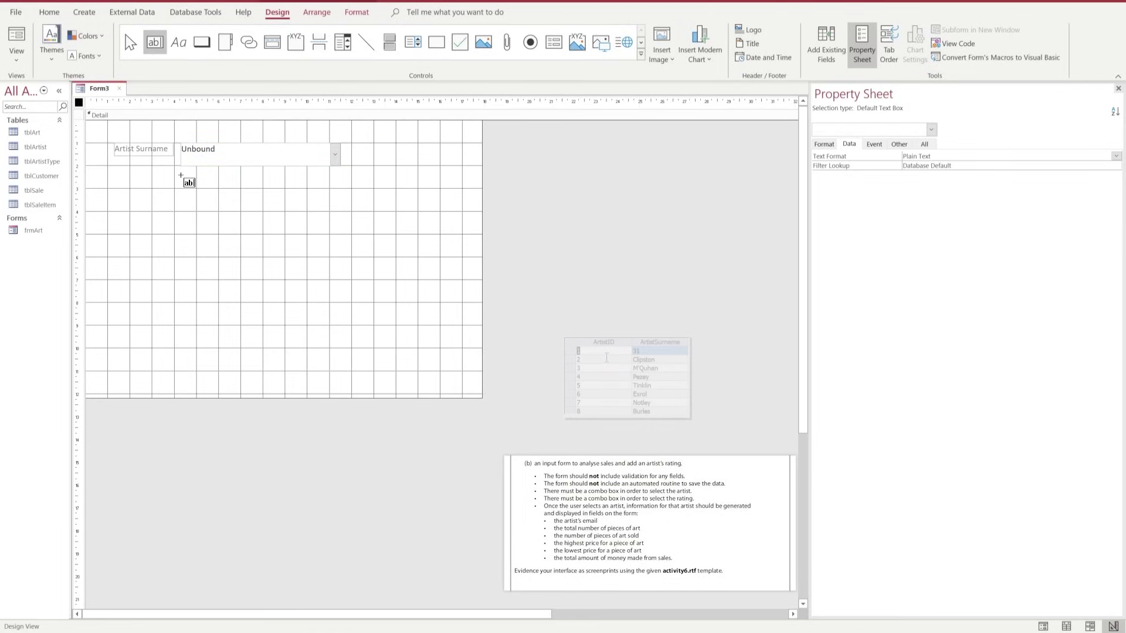
left_click_drag(180, 176, 442, 200)
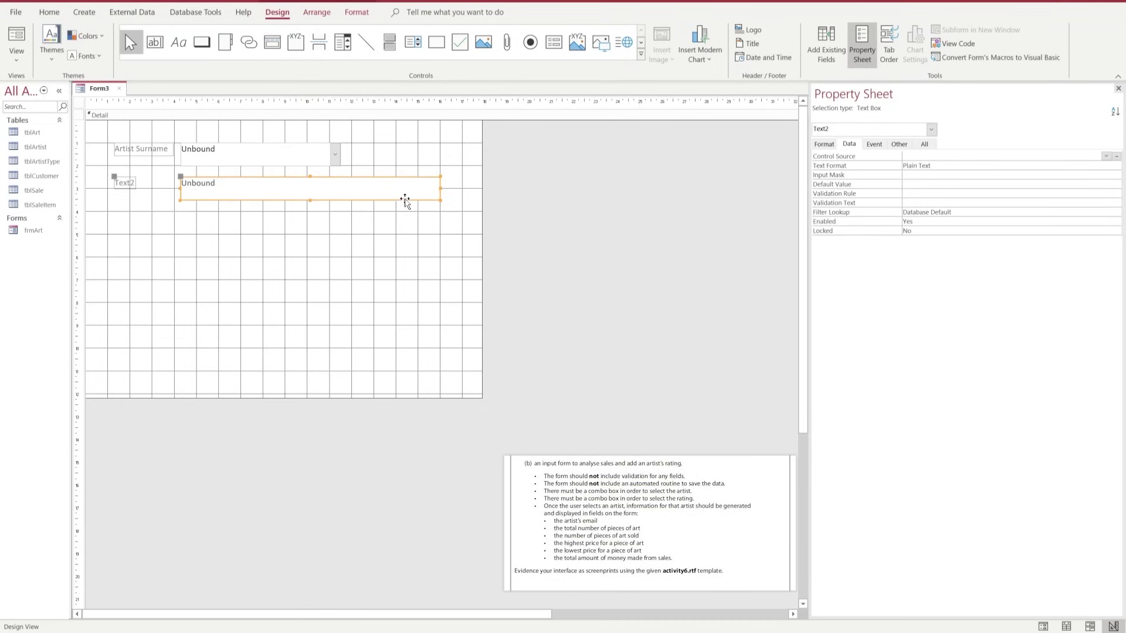
left_click(189, 192)
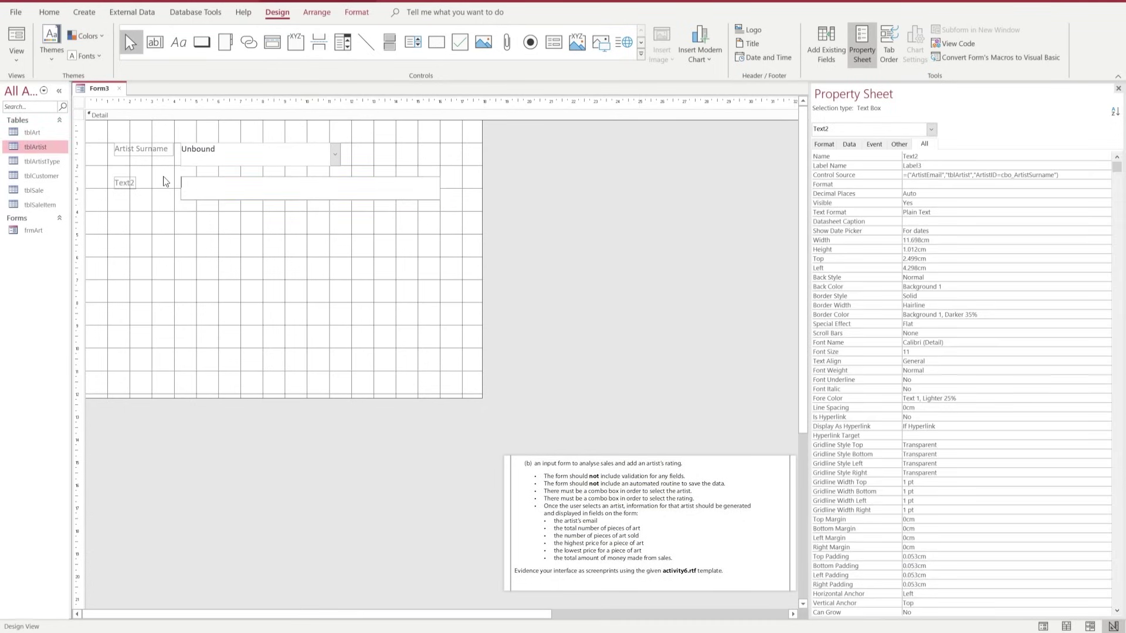
type("=")
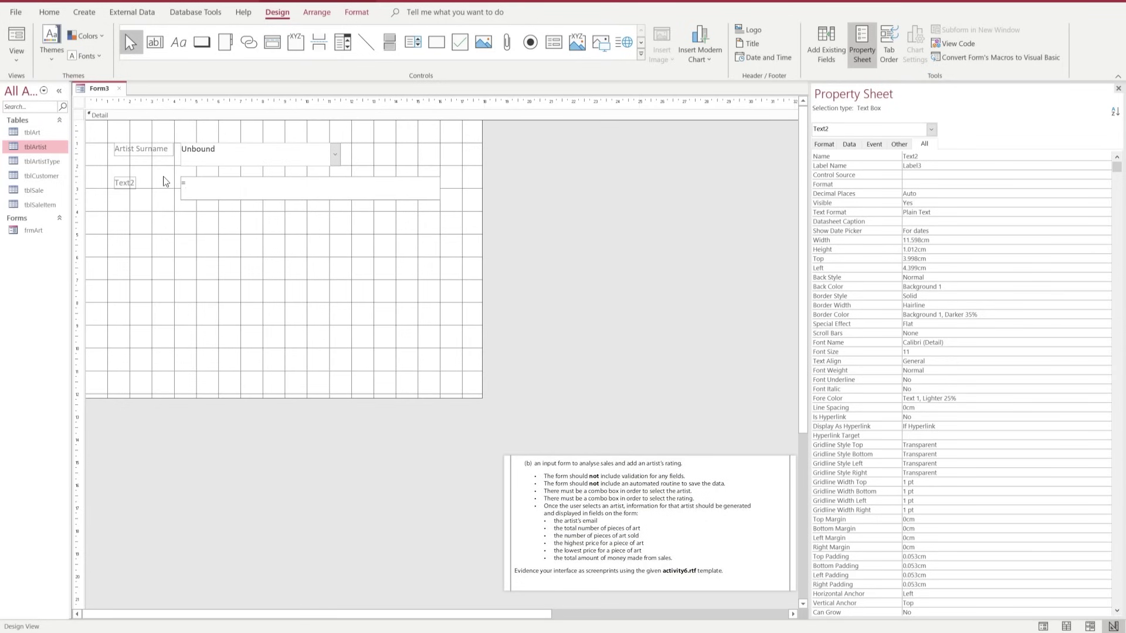
type("D")
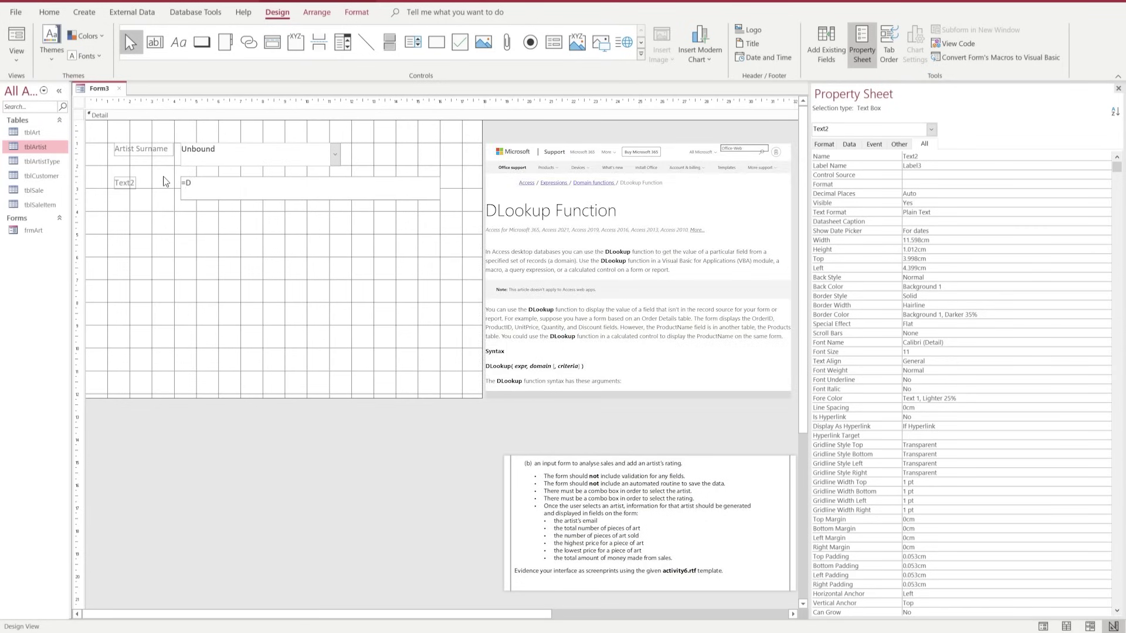
type("LookUp")
type("(\"ArtistEmail\",\"tblArtist\",\"Artisty")
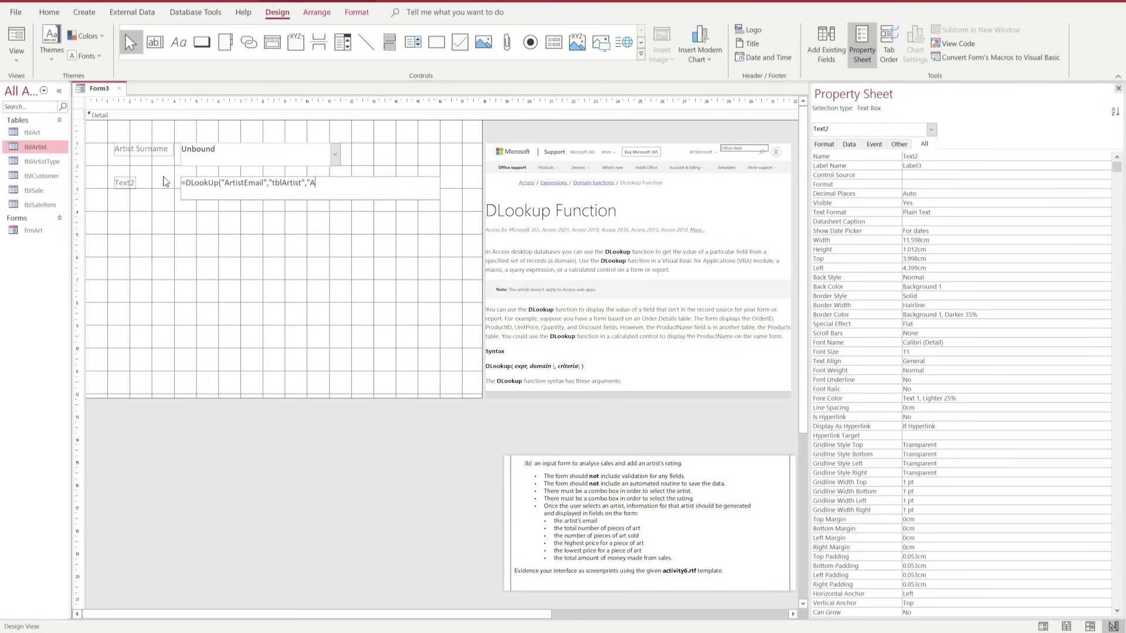
key("BackSpace")
type("ID=cbo_ArtistSurname")
type("\"")
key("Return")
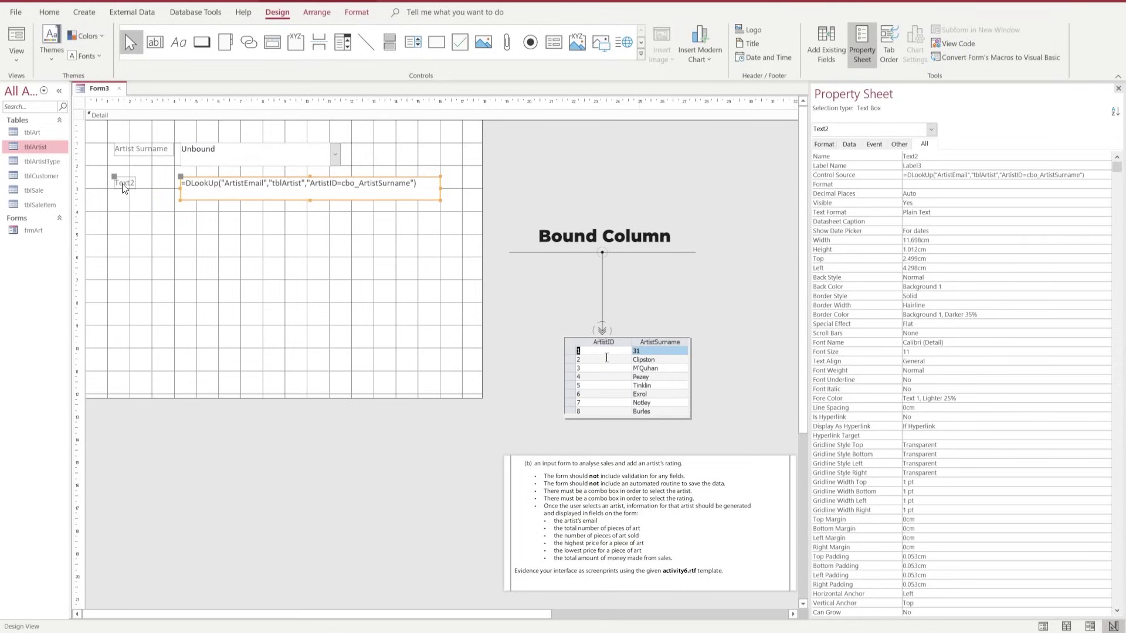
- Select the cbo_ArtistSurname combo box
left_click(261, 154)
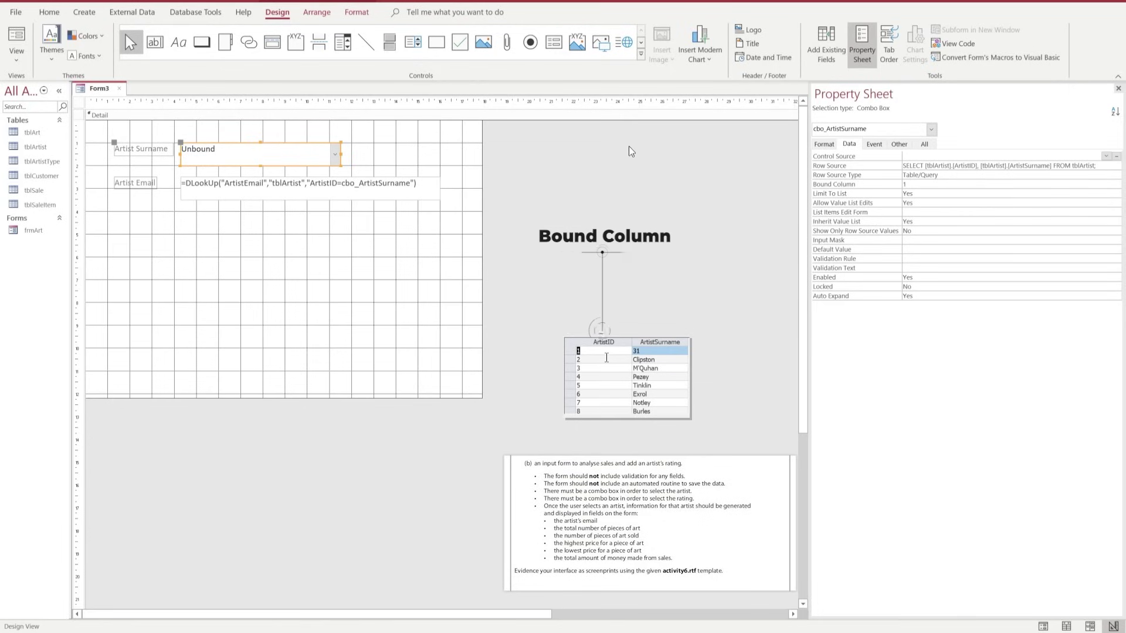
- Start a builder for cbo_ArtistSurname's After Update event from the Event properties
left_click(874, 144)
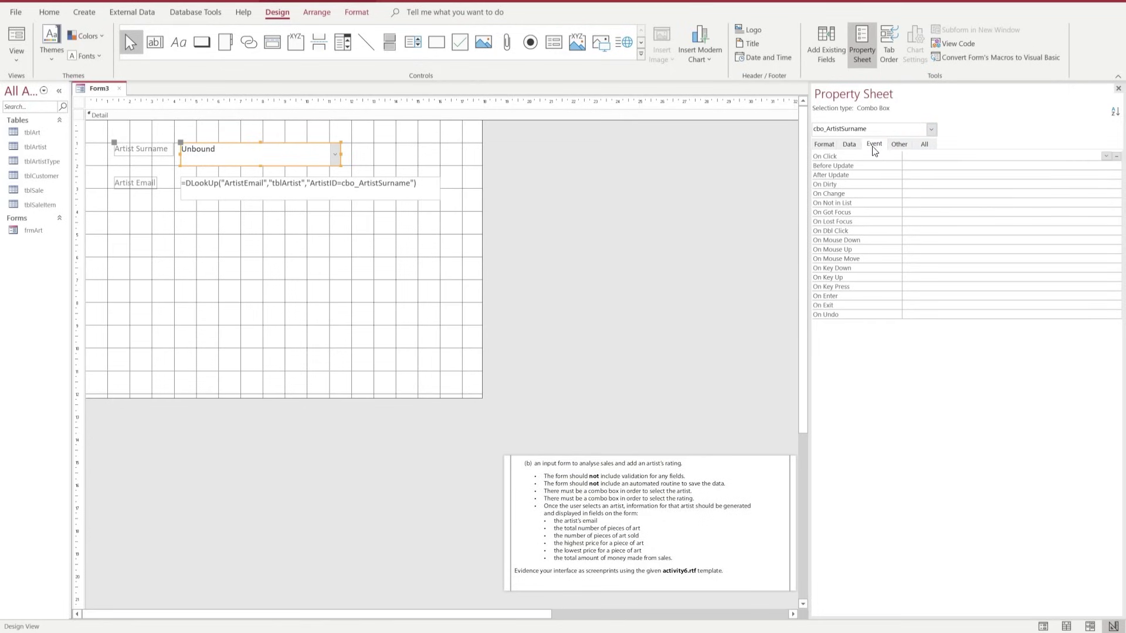
left_click(846, 174)
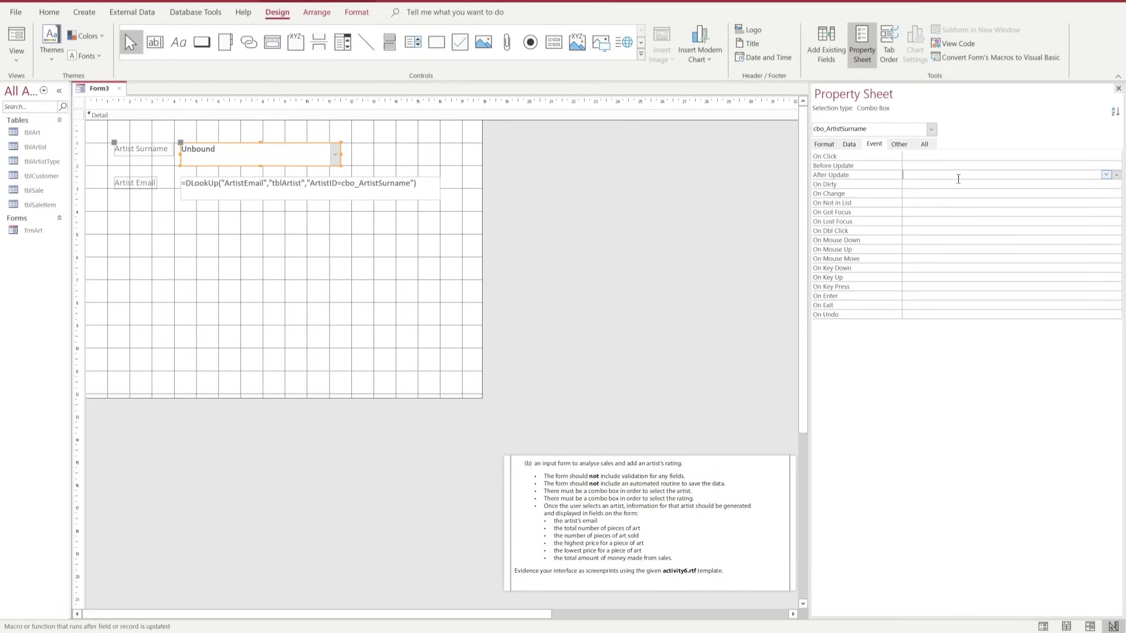
left_click(1117, 176)
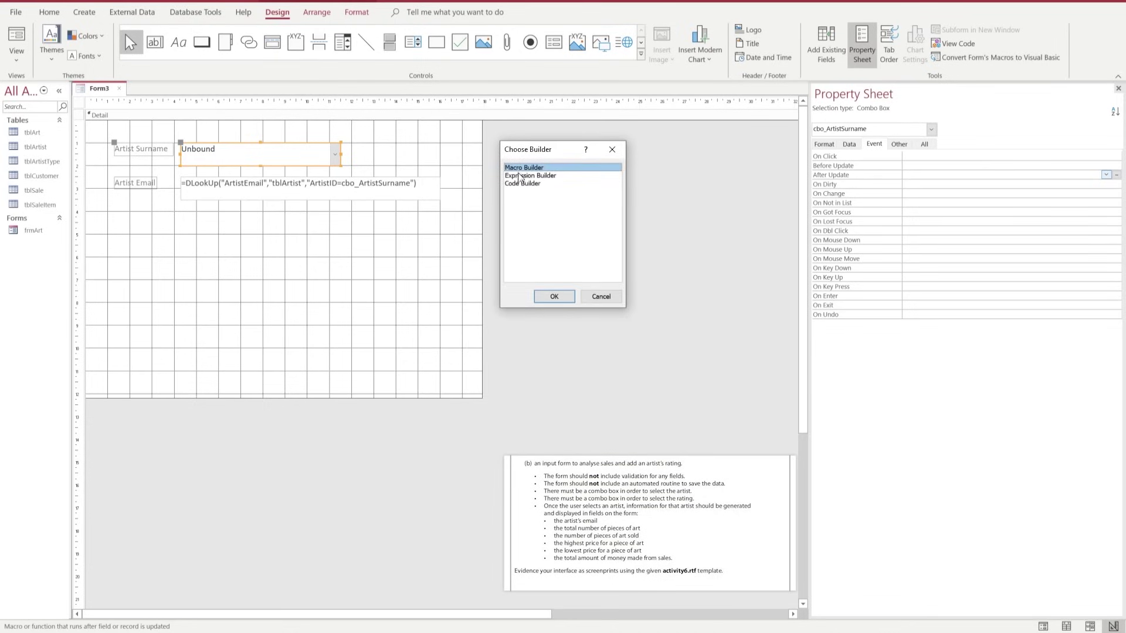
- Build an After Update macro containing a Requery action, then close the macro
left_click(544, 298)
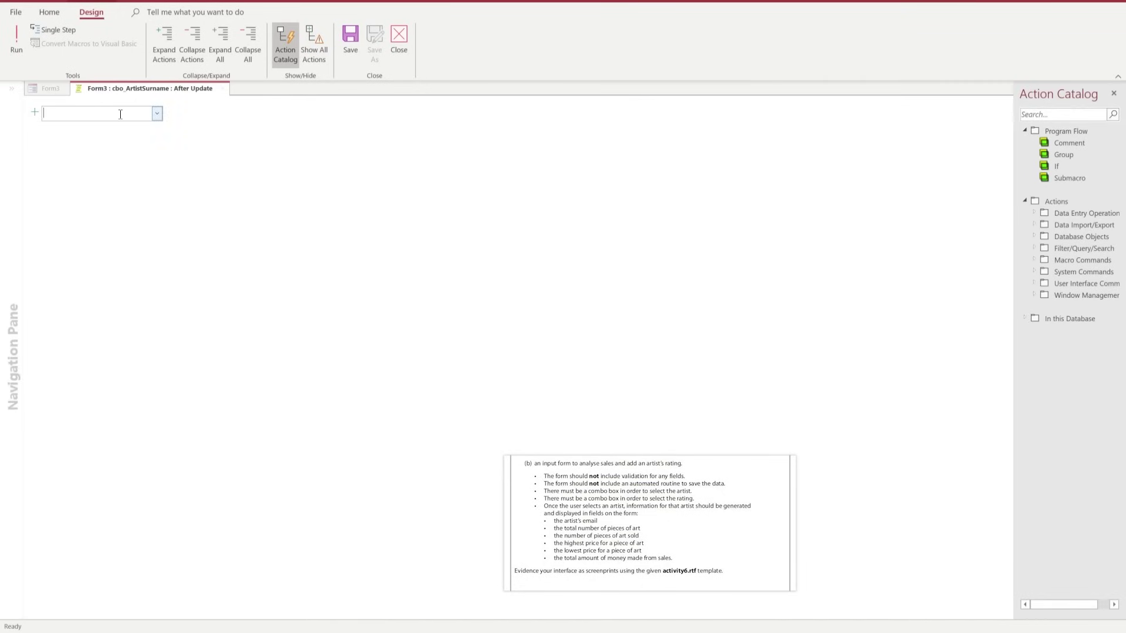
left_click(156, 114)
left_click_drag(160, 151, 152, 273)
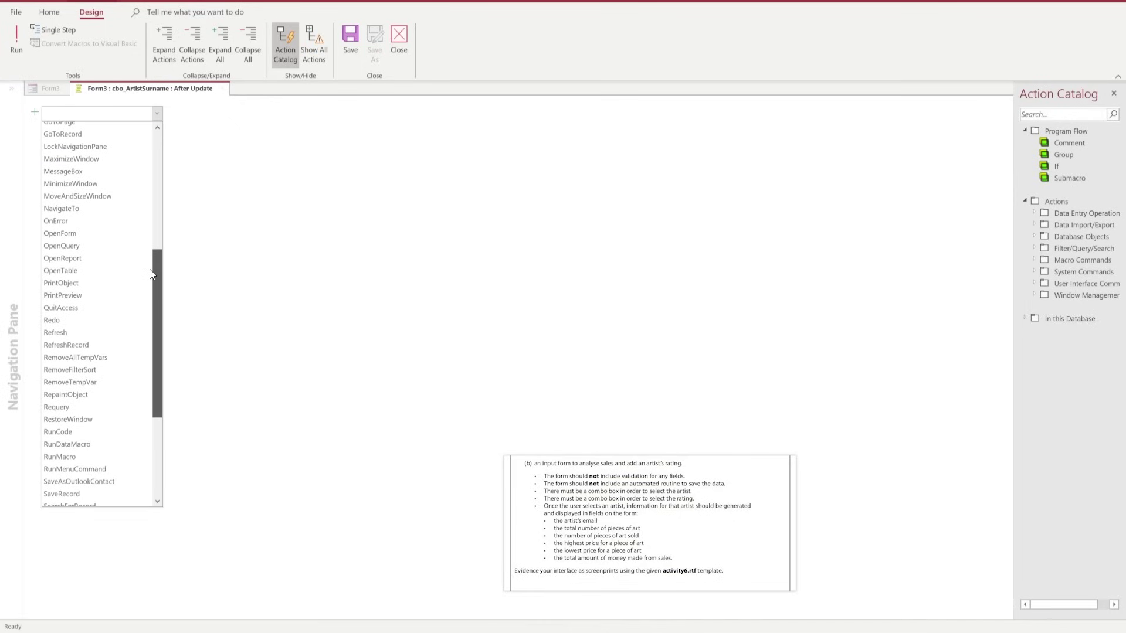
left_click(60, 407)
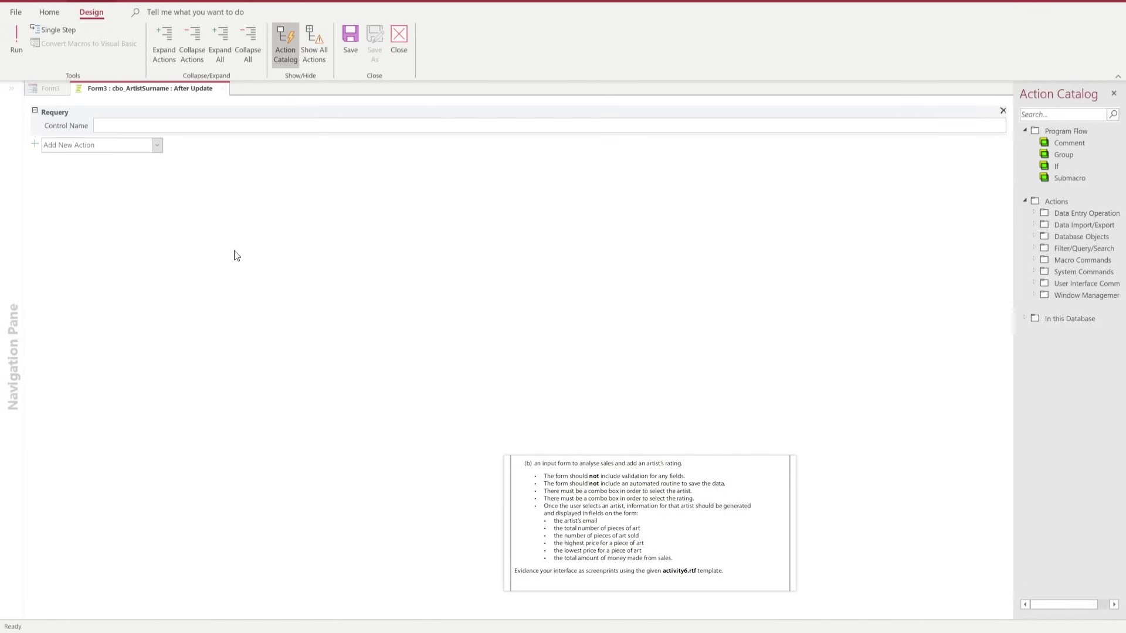
left_click(344, 37)
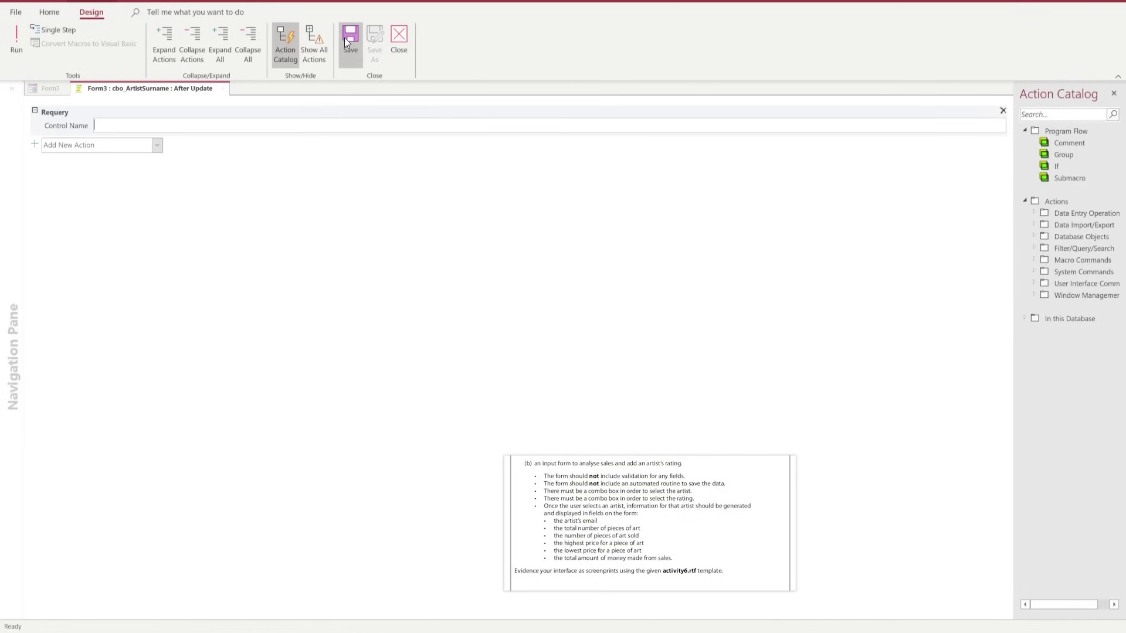
left_click(399, 35)
- Relabel the Text2 box's caption to 'Artist Email'
left_click(128, 183)
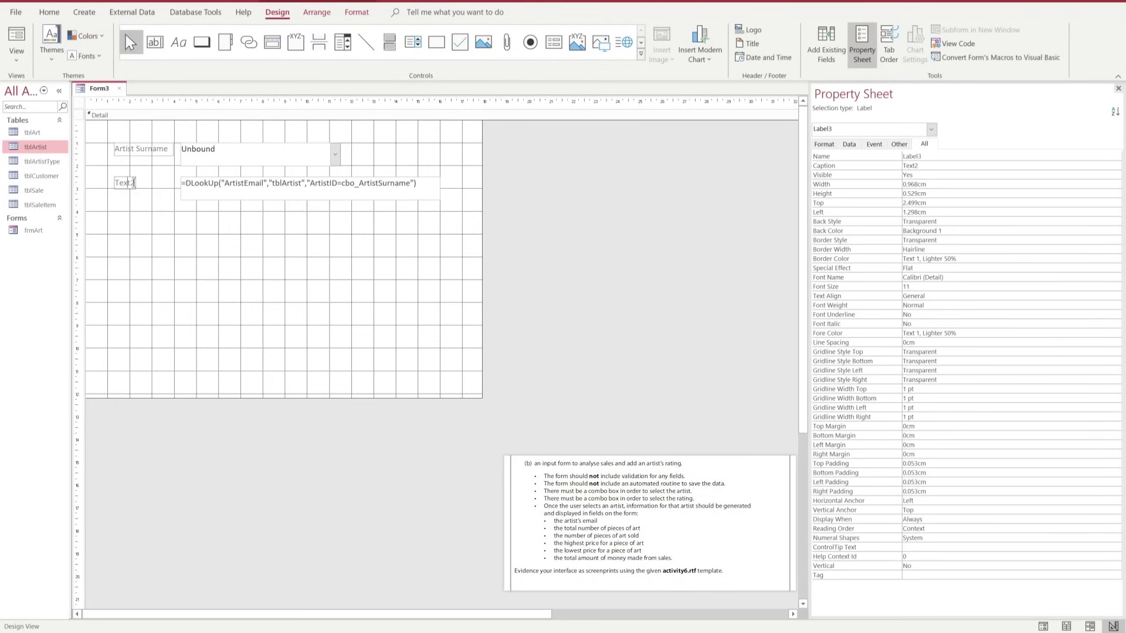
double_click(128, 183)
key("Caps_Lock")
type("RTI")
key("BackSpace")
key("BackSpace")
key("BackSpace")
key("Caps_Lock")
type("Artist Email")
left_click(157, 230)
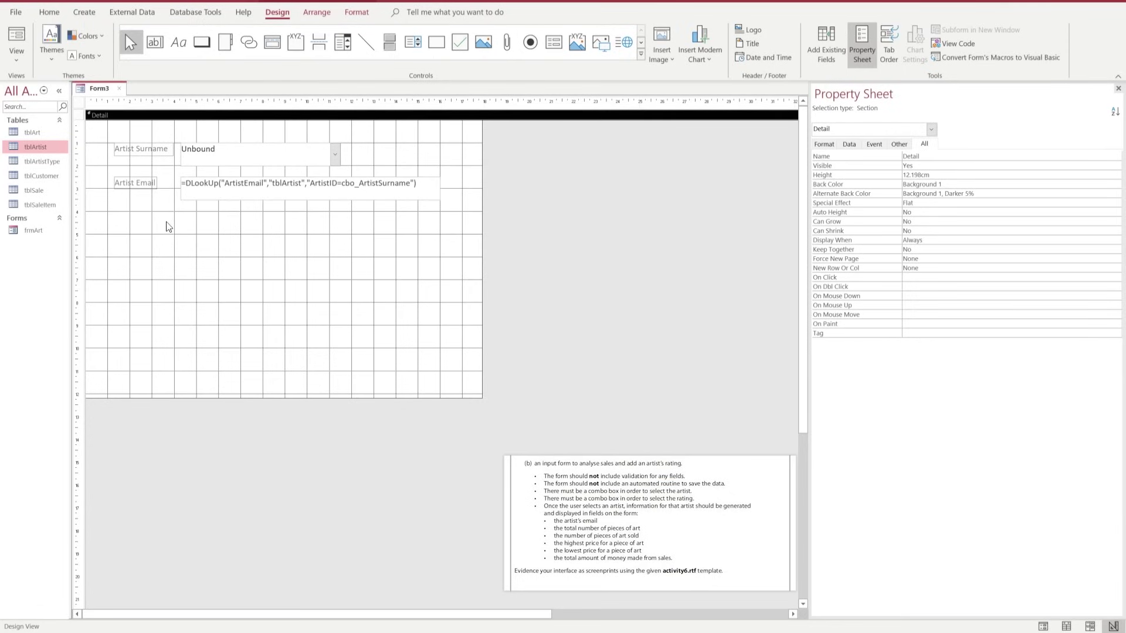
- In Form View, pick three different artist surnames to check each email, then return to Design View
left_click(19, 61)
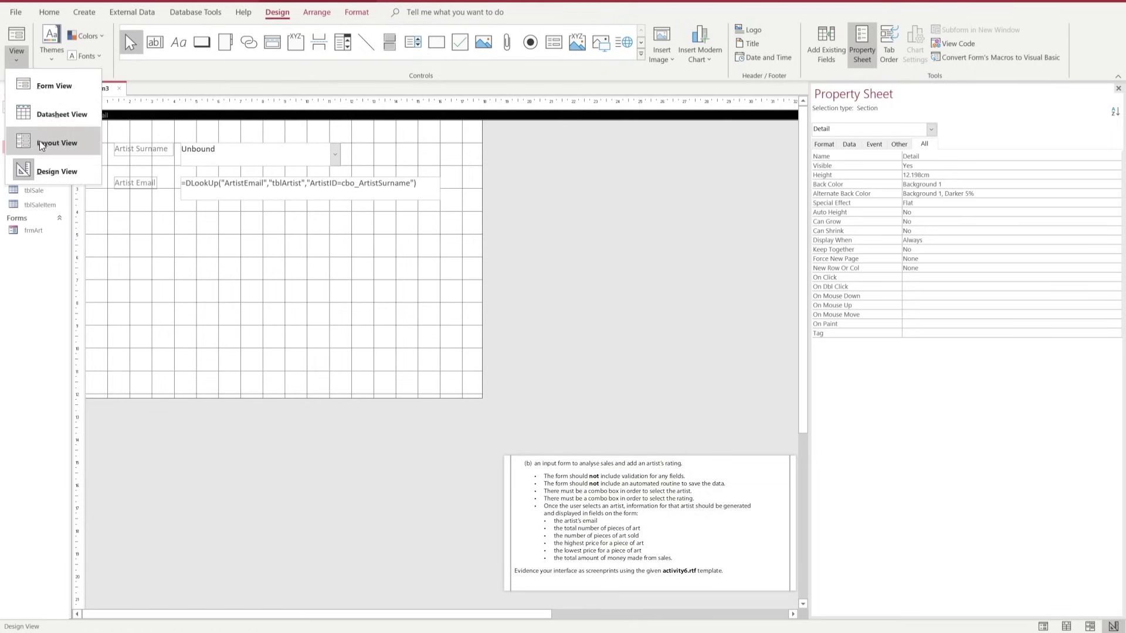
left_click(46, 88)
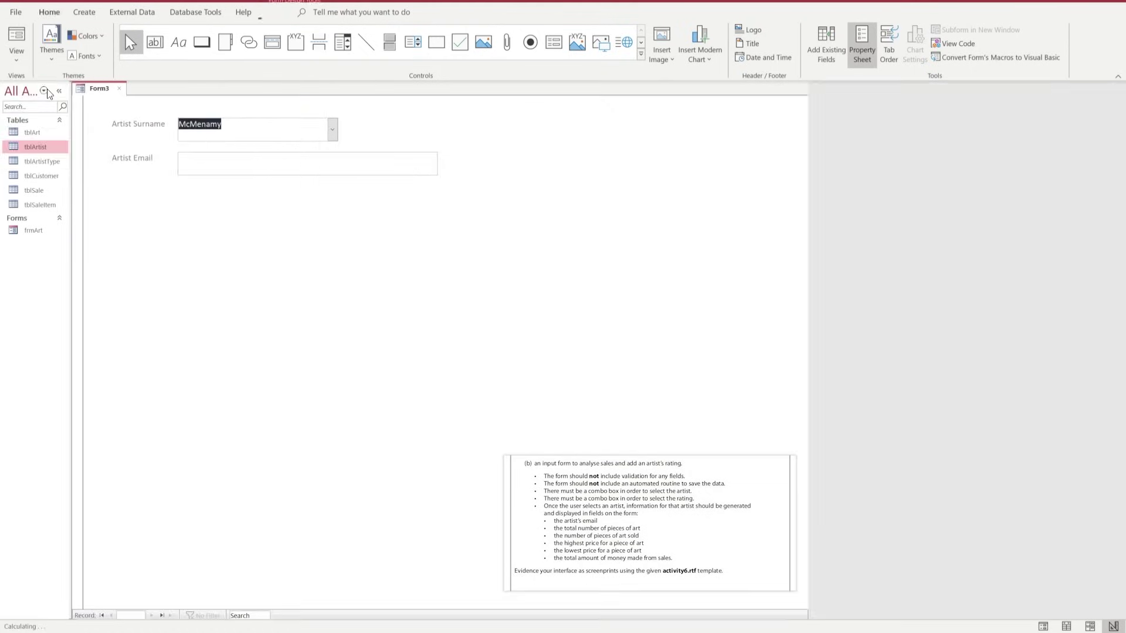
left_click(331, 131)
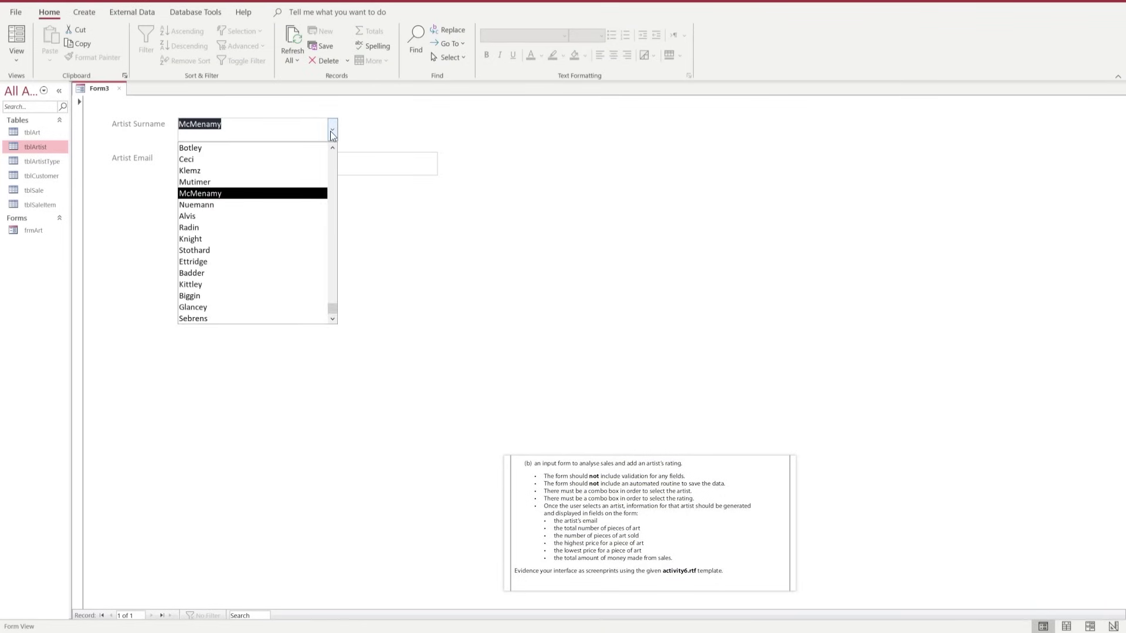
left_click(256, 251)
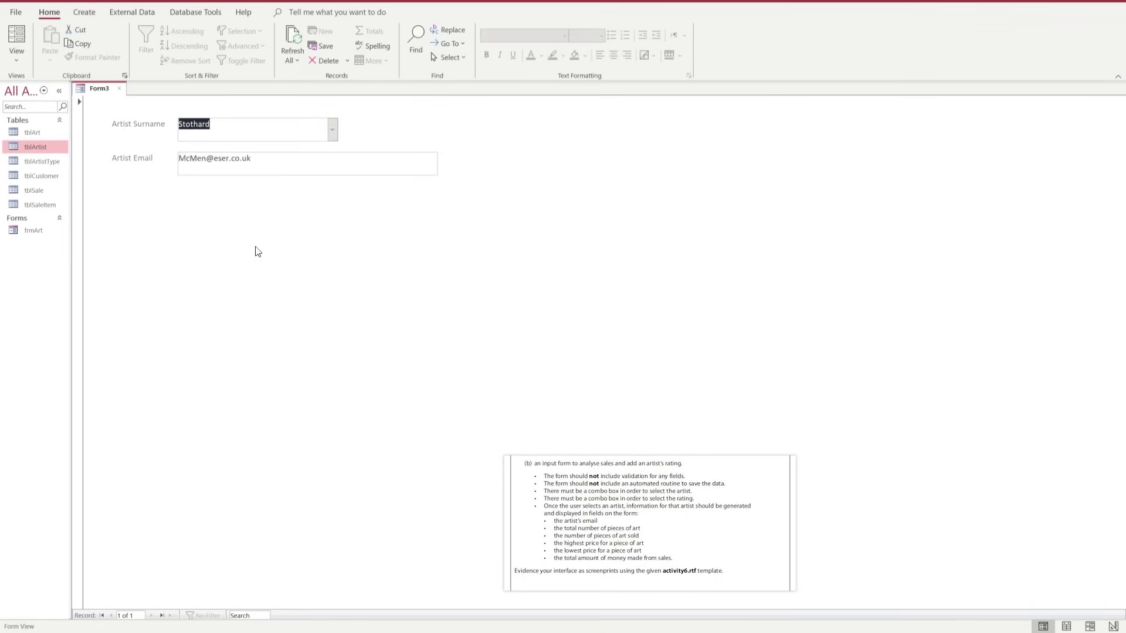
left_click(330, 131)
left_click(249, 296)
left_click(332, 134)
scroll(333, 234, "up", 5)
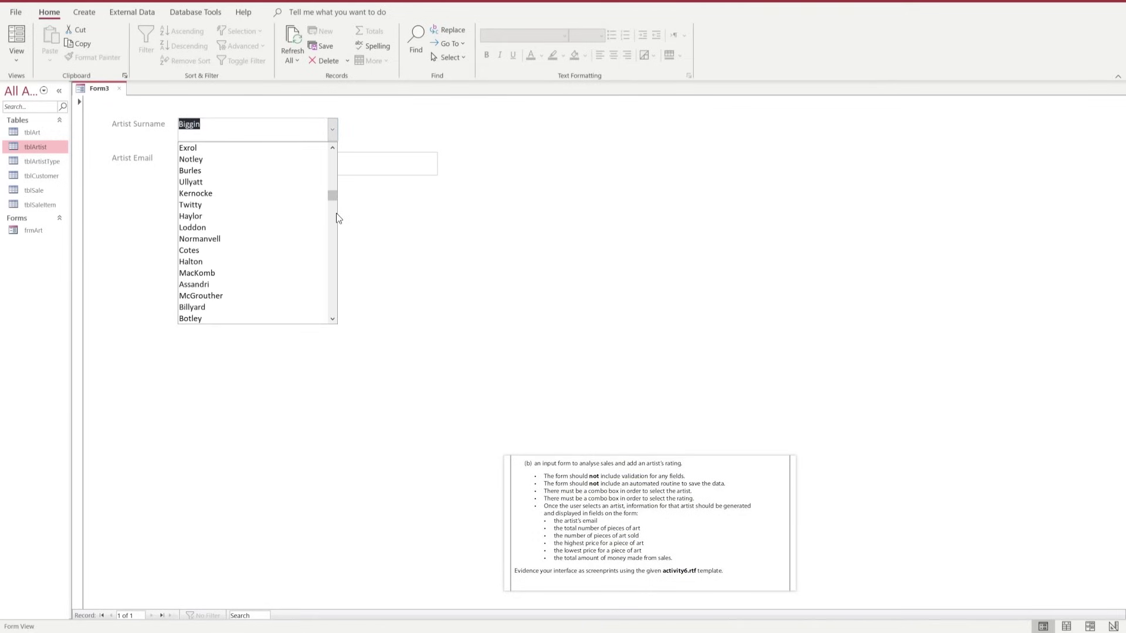
left_click(282, 182)
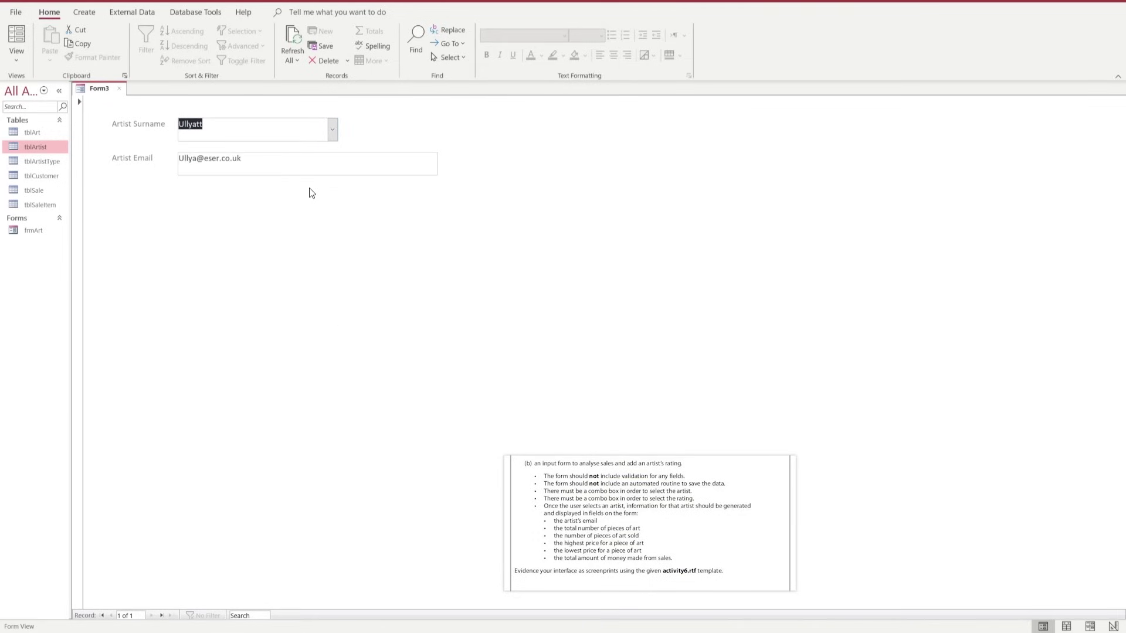
left_click(17, 60)
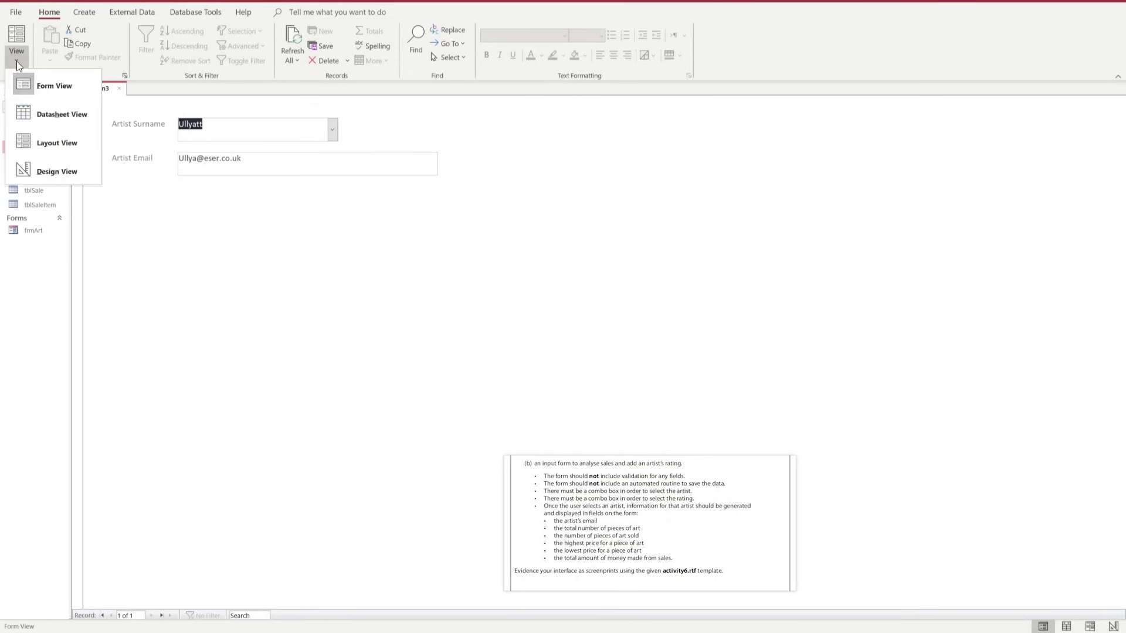
left_click(54, 171)
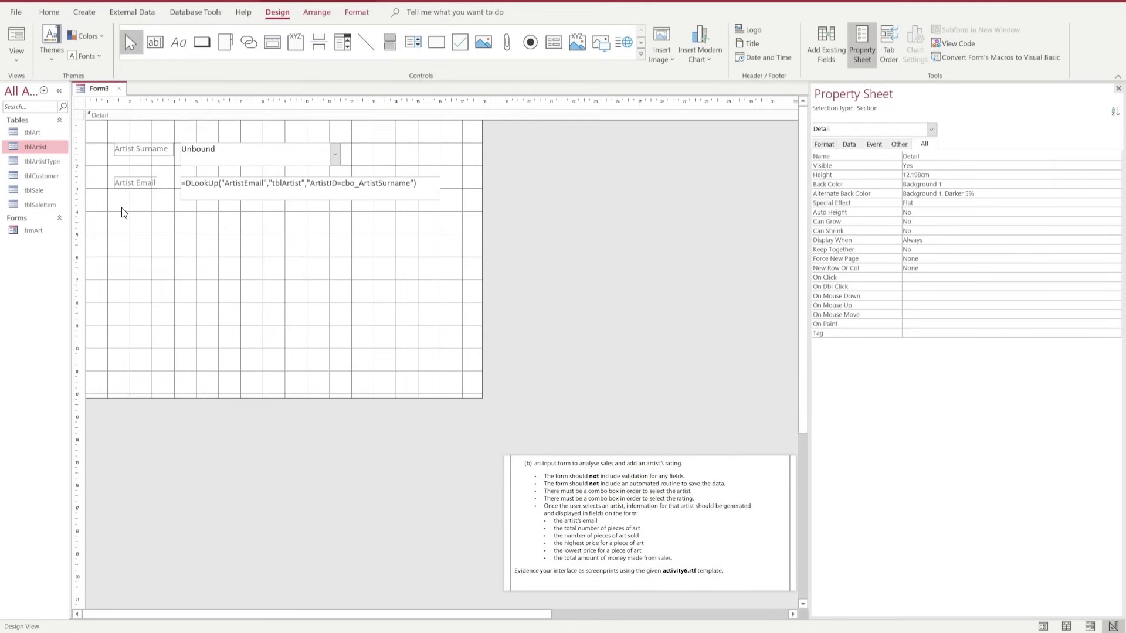
- Add a text box below Artist Email with =DCount("ArtID","tblArt","ArtistID=cbo_ArtistSurname")
left_click(155, 41)
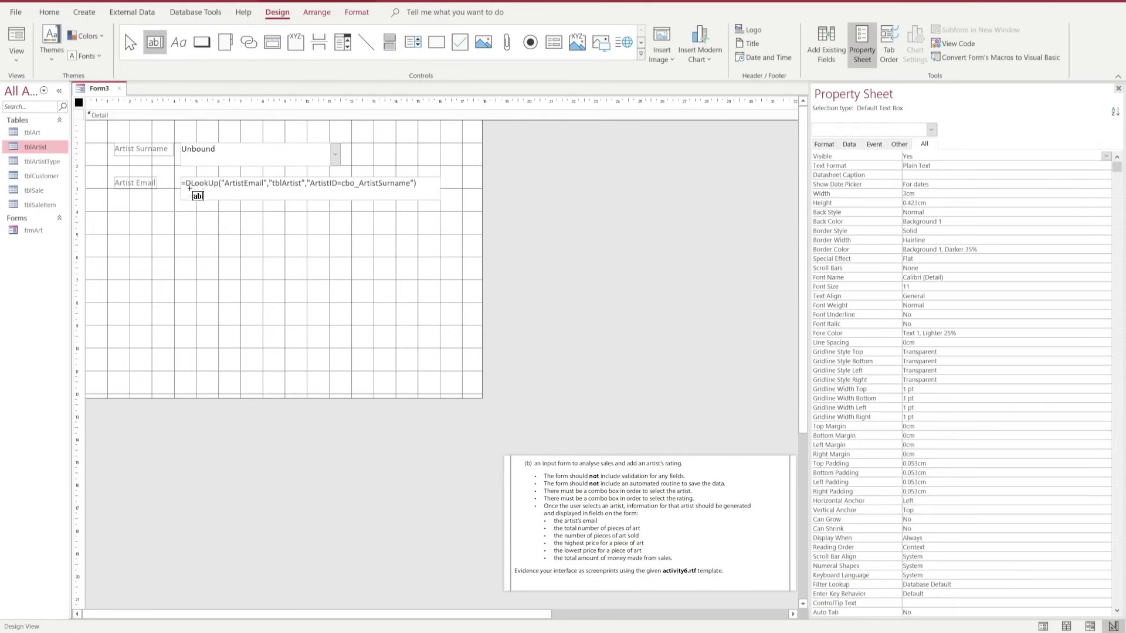
left_click_drag(183, 211, 440, 233)
left_click(205, 226)
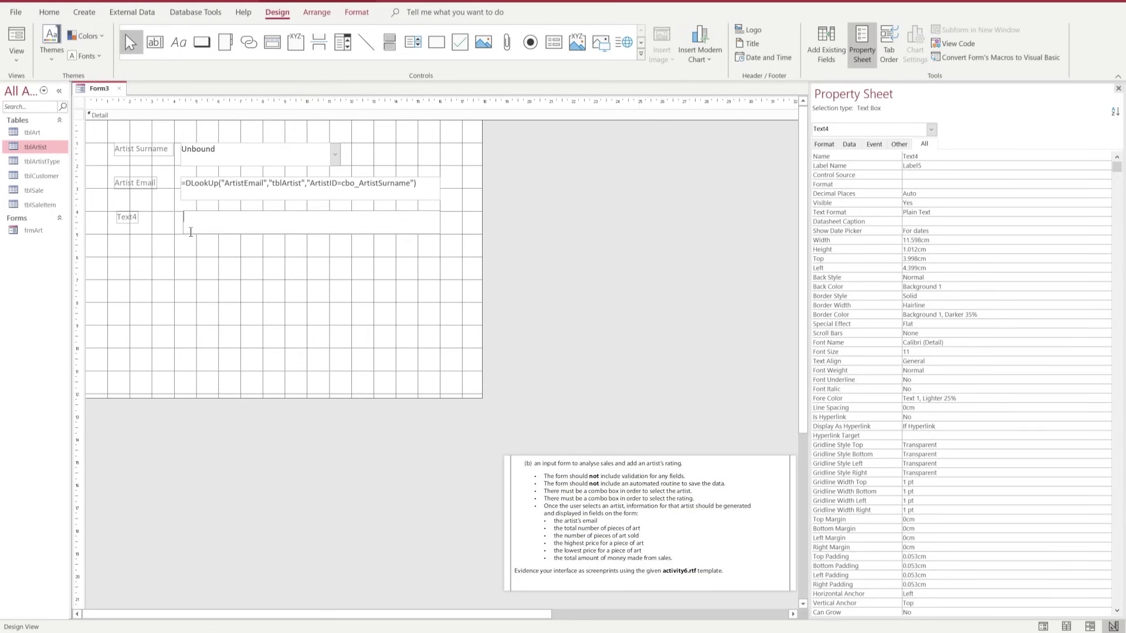
type("=DCoun")
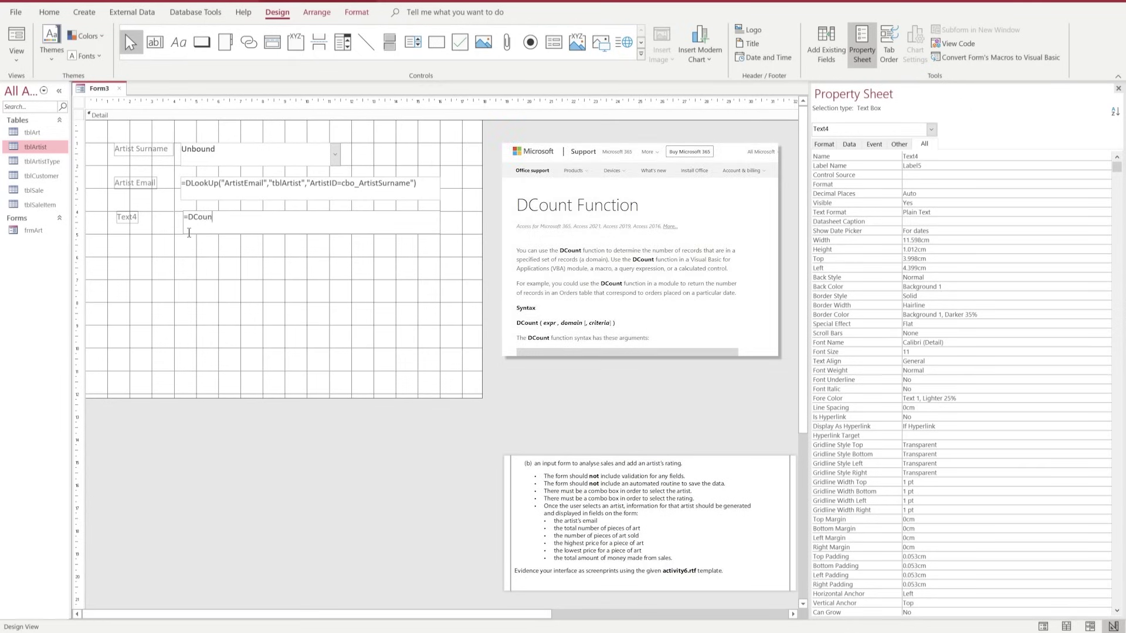
type("t")
type("(\"ArtID\",\"tblArt\",\"ArtistID=cbo_ArtistSurn")
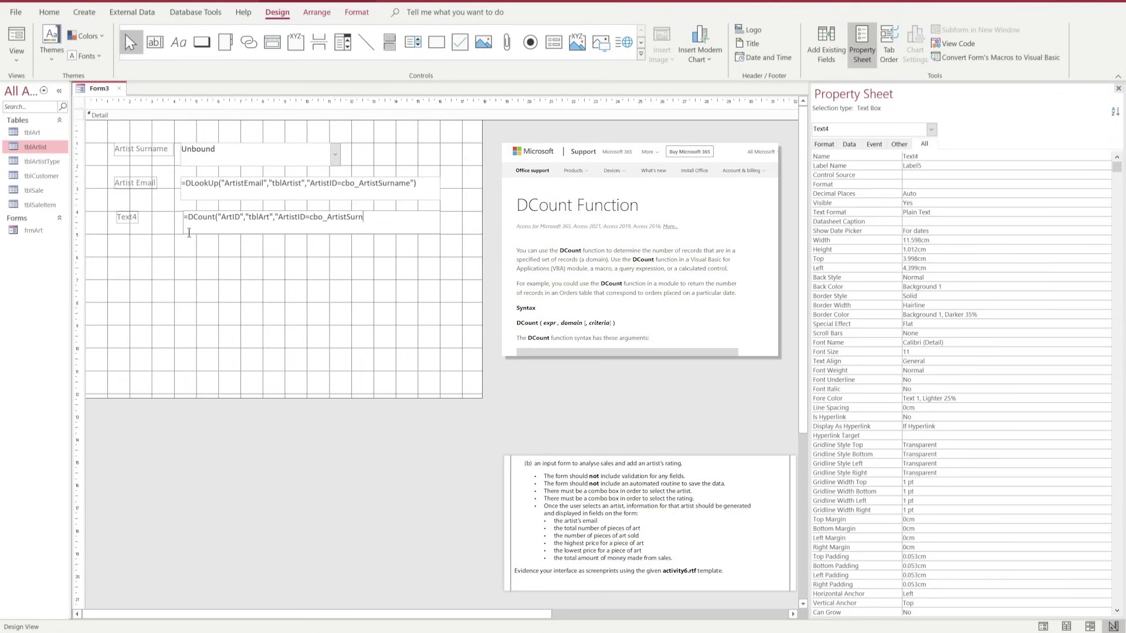
type("ame\")")
key("Return")
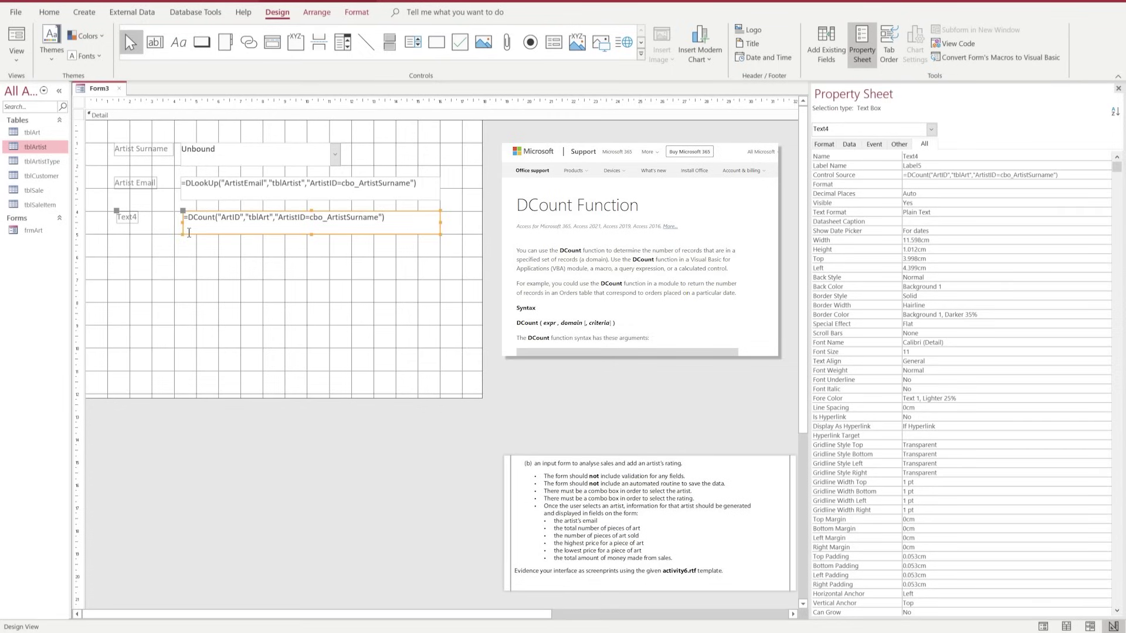
- Caption the count field's label 'Number of Artwork', widening it and nudging it left
left_click(124, 216)
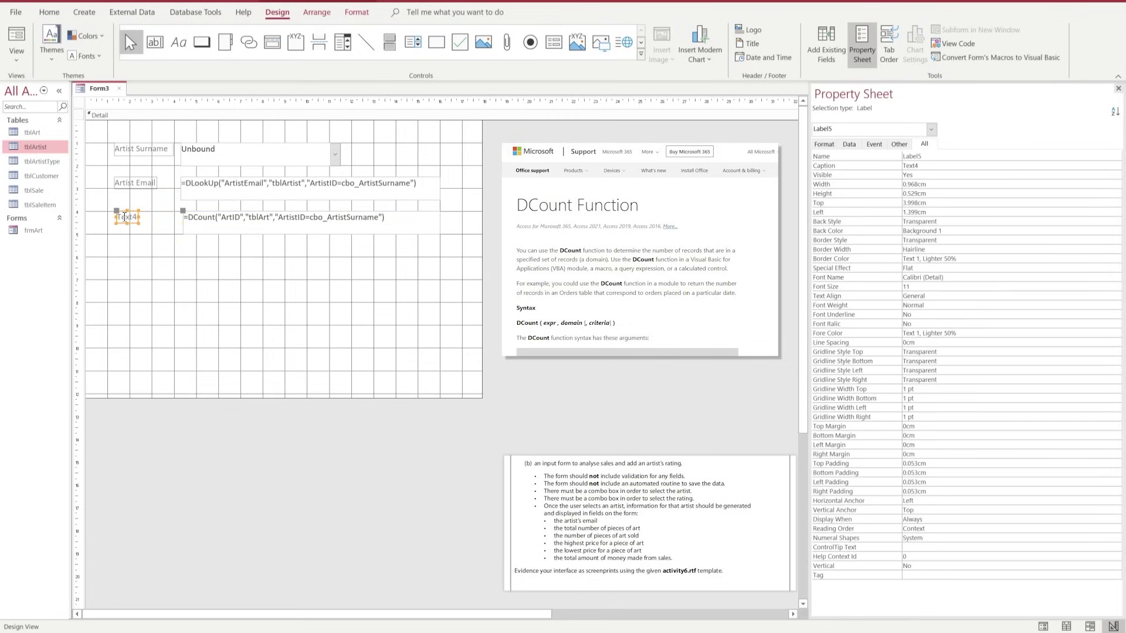
double_click(125, 217)
type("Number of")
key("Return")
left_click(166, 217)
left_click_drag(167, 217, 175, 217)
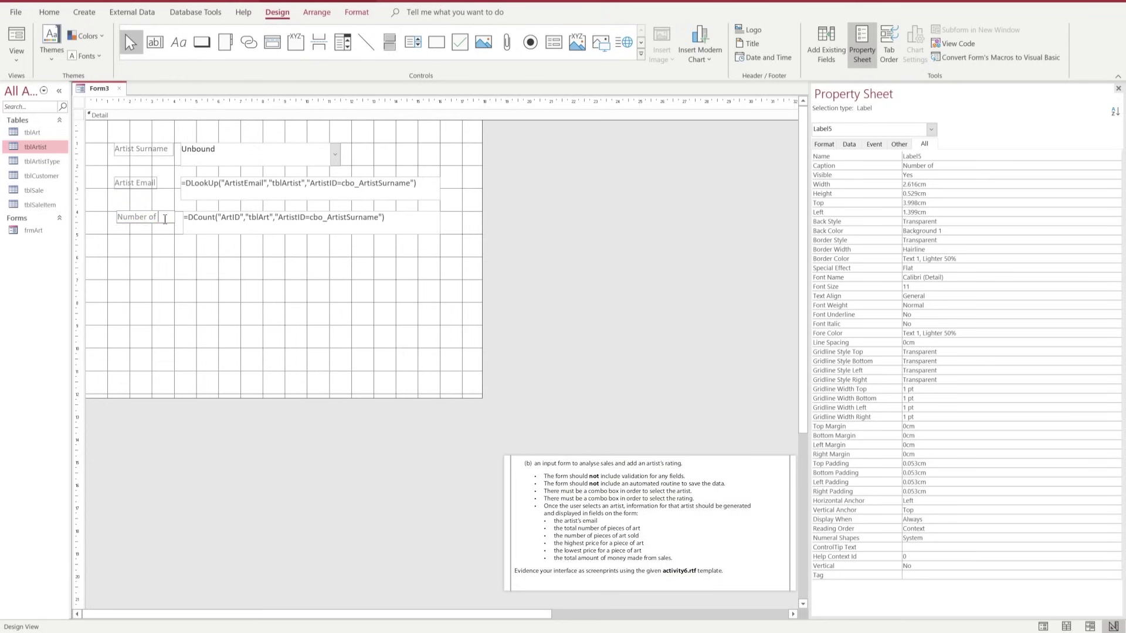
type("Artwork")
key("Return")
left_click_drag(117, 212, 107, 212)
- Test the DCount box in Form View by choosing an artist, then return to Design View
left_click(384, 233)
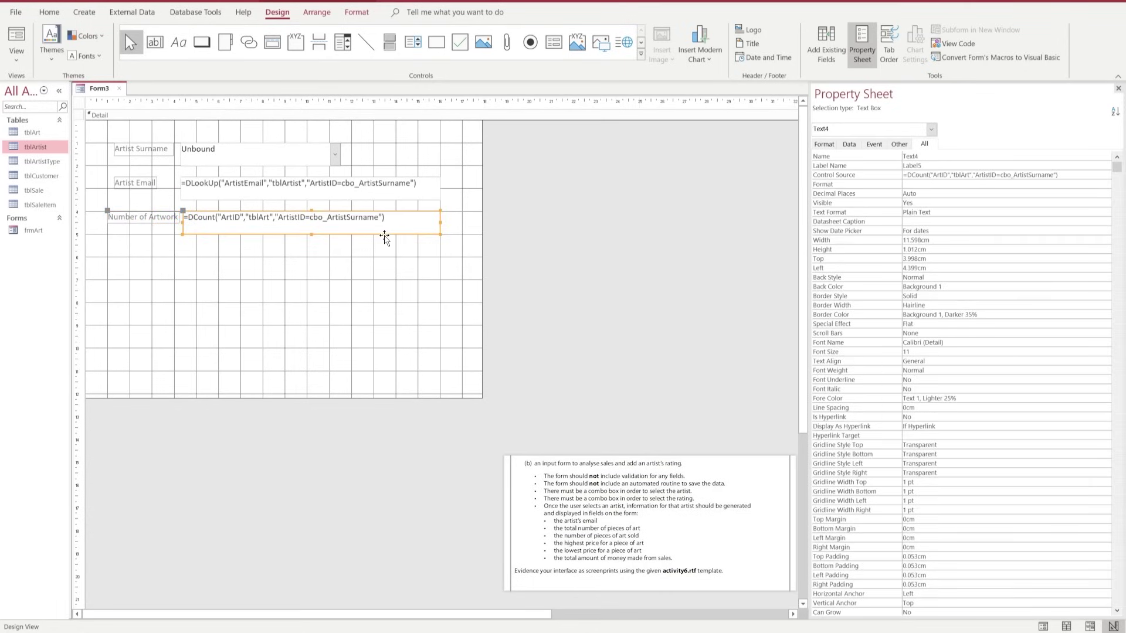
left_click(20, 41)
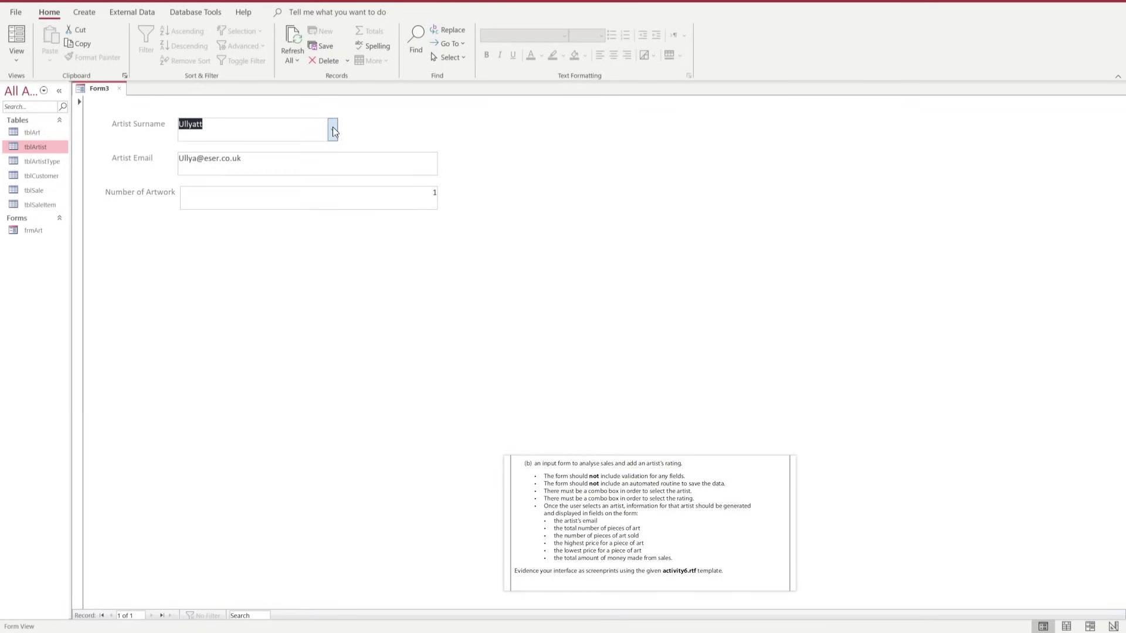
left_click(333, 127)
left_click(266, 192)
left_click(15, 62)
left_click(47, 171)
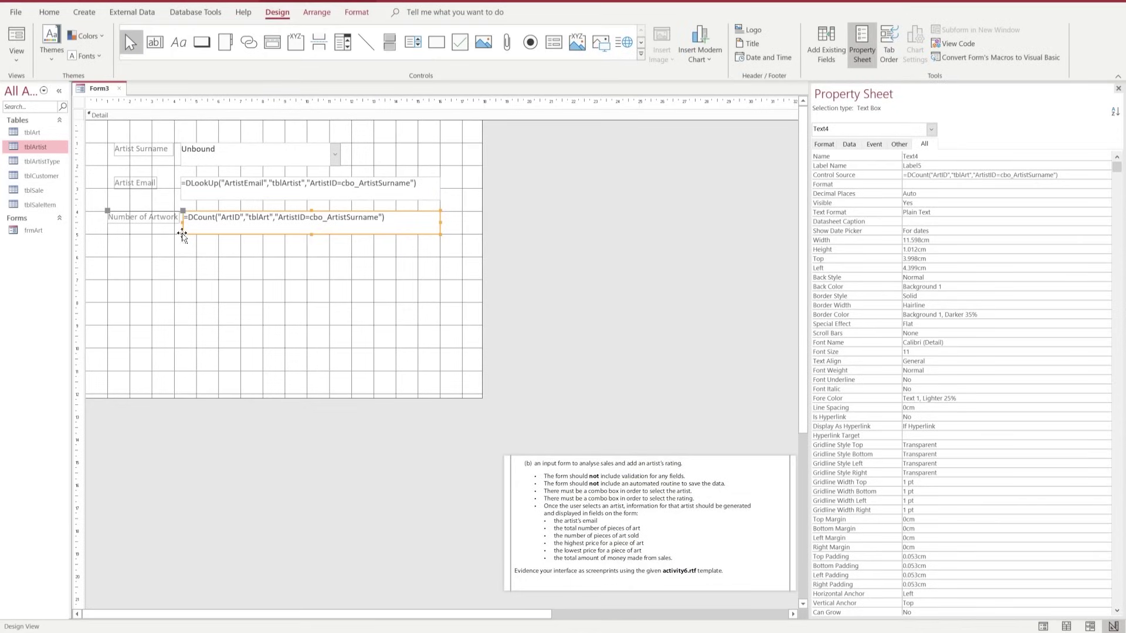
- Draw a text box using =DCount("ArtID","tblArt","ArtistID=cbo_ArtistSurname and Status='Sold'")
left_click(155, 41)
left_click_drag(185, 238, 440, 258)
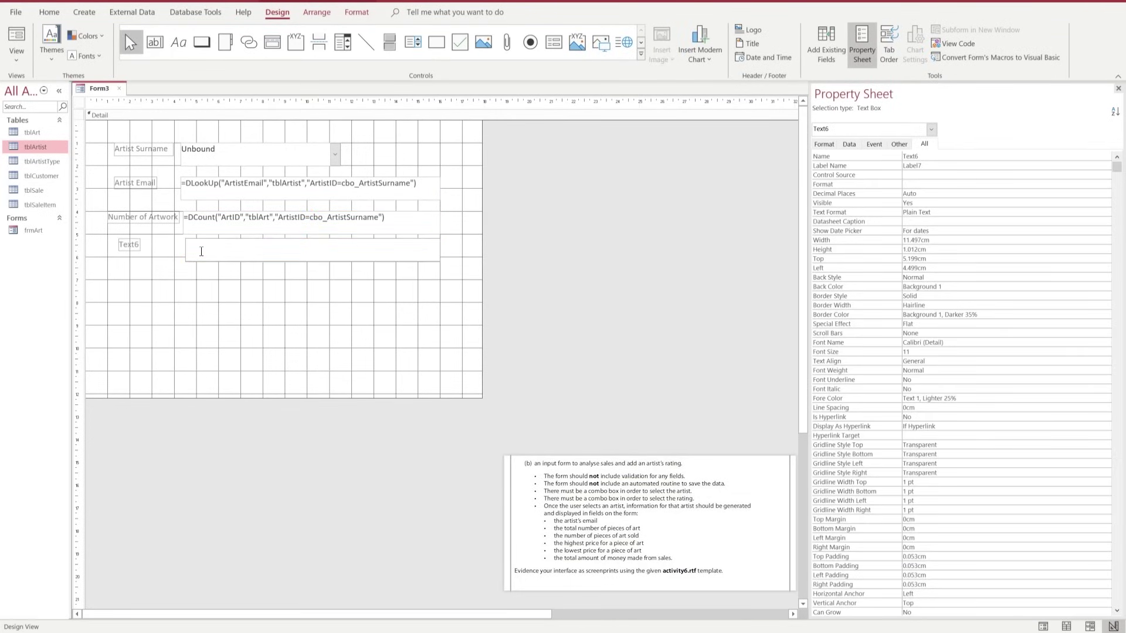
type("=DCount(\"ArtID\"")
type("\"tblArt\",\"ArtistID=cbo_ArtistSurname")
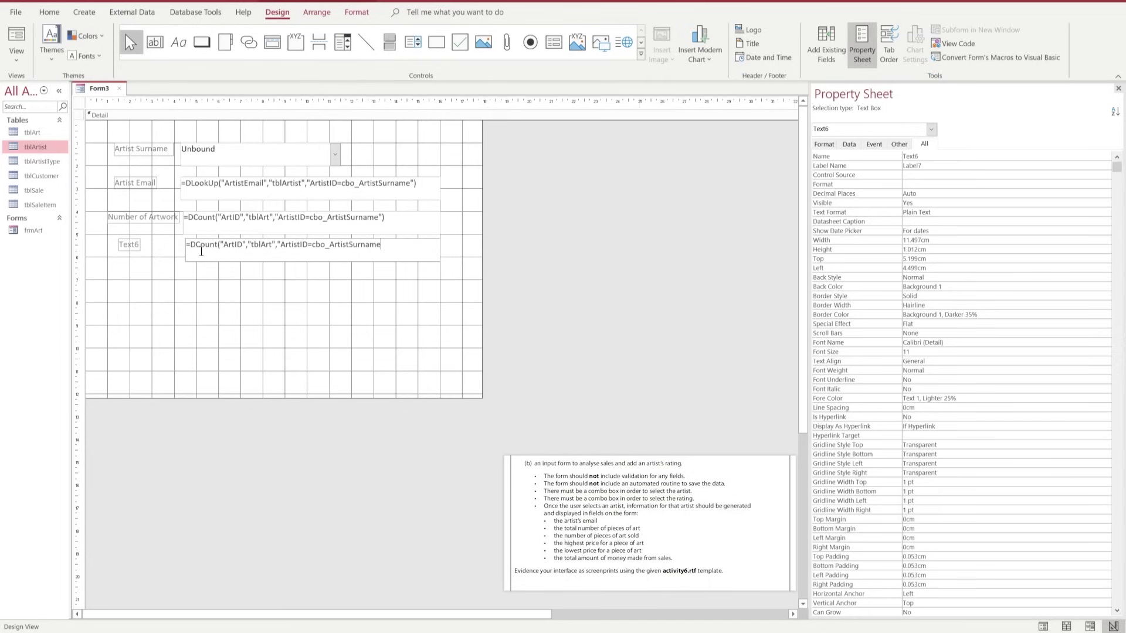
type(" and Status")
type("='Sold'\"")
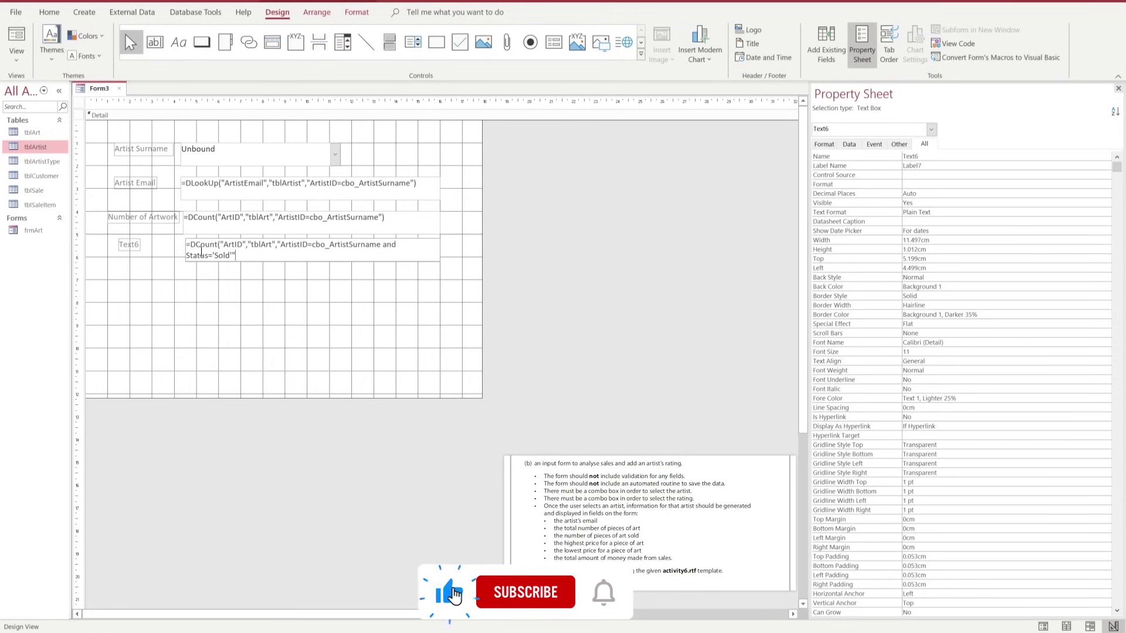
type(")")
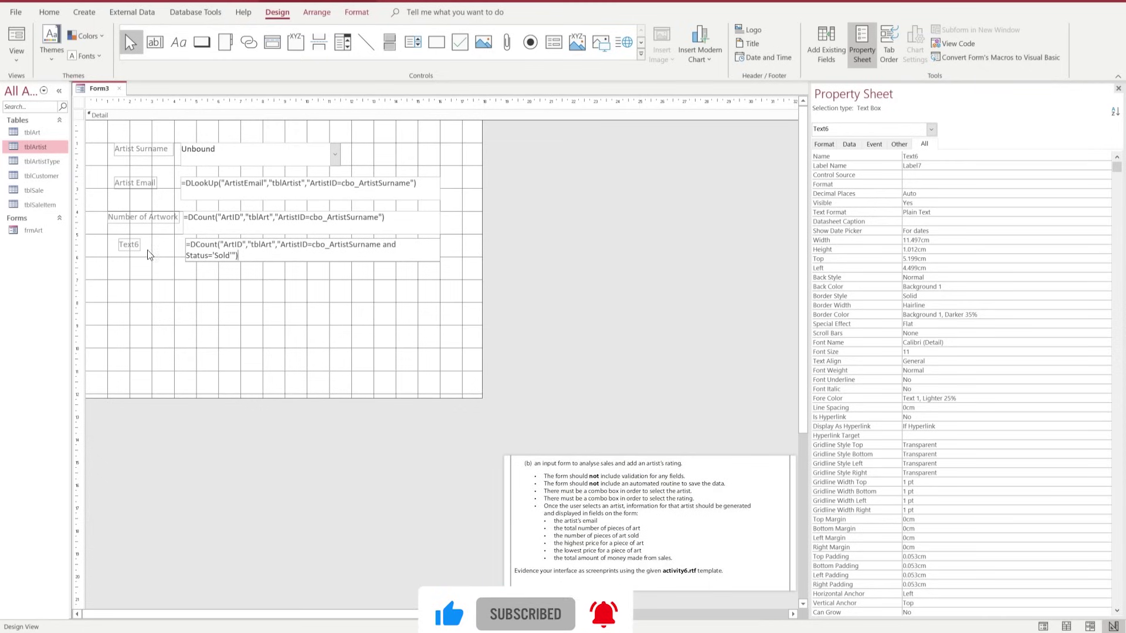
- Replace the default Text6 label caption with 'Number of Sold'
left_click(133, 247)
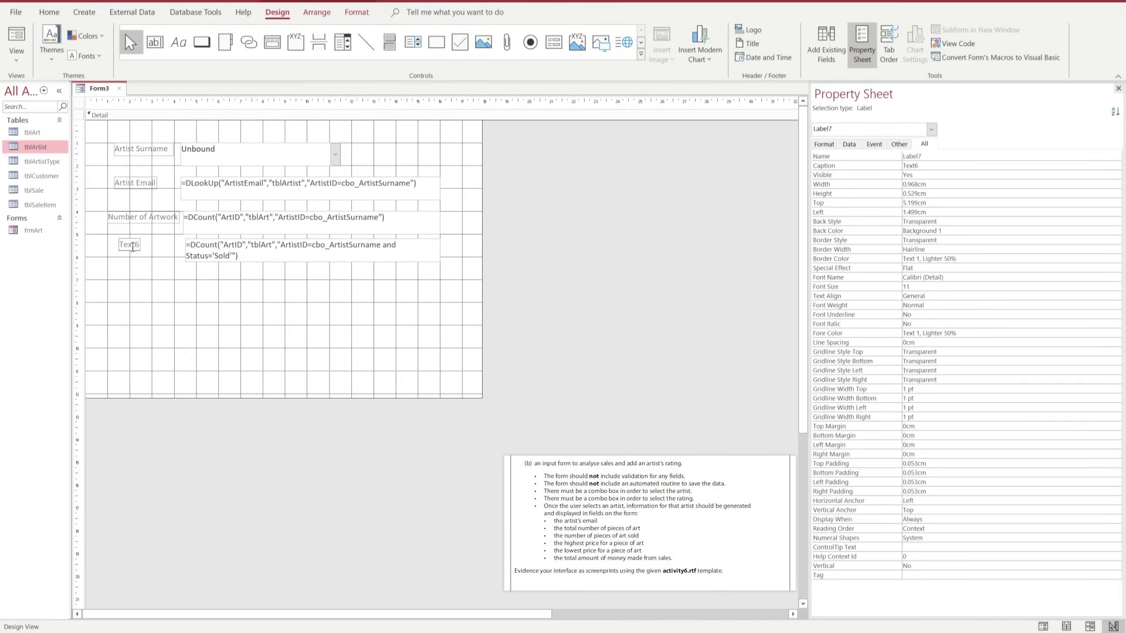
key("BackSpace")
key("BackSpace")
key("BackSpace")
key("BackSpace")
key("BackSpace")
type("Number ofd")
key("BackSpace")
type("Sold")
- Pick four artists in Form View to check counts (e.g. 2 artworks, 1 sold), then return to Design View
left_click(17, 36)
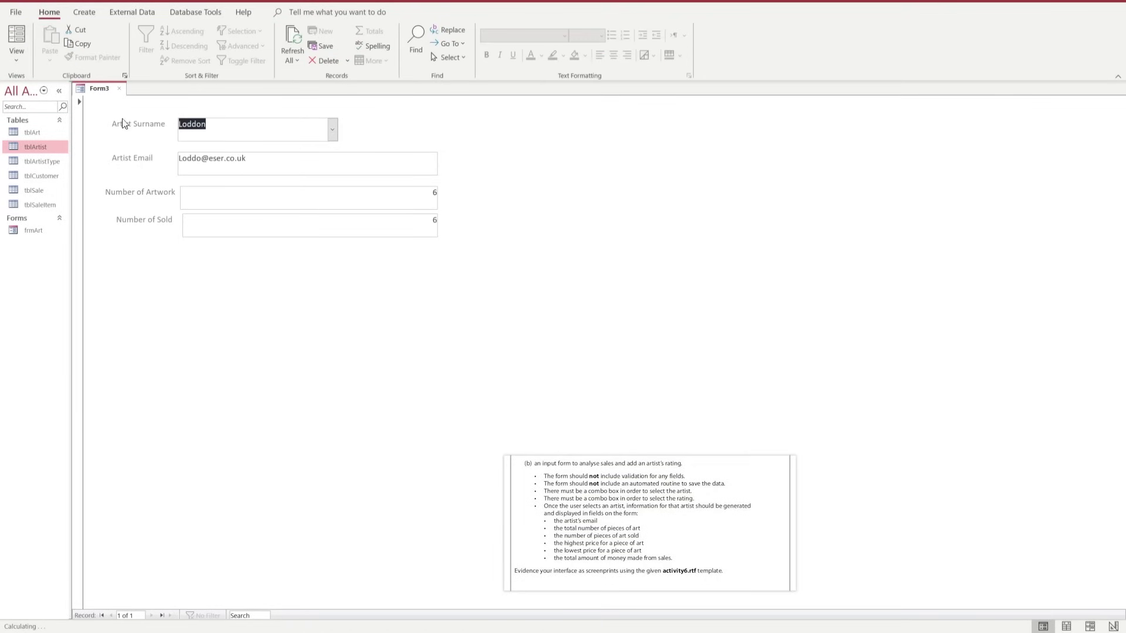
left_click(332, 129)
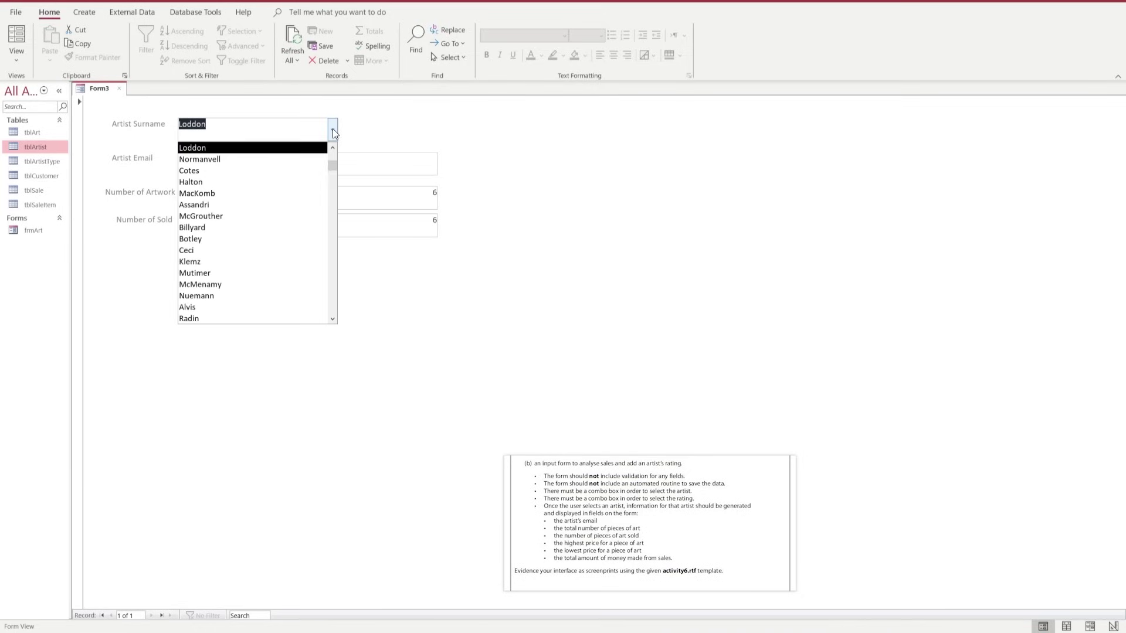
left_click(333, 192)
left_click(240, 217)
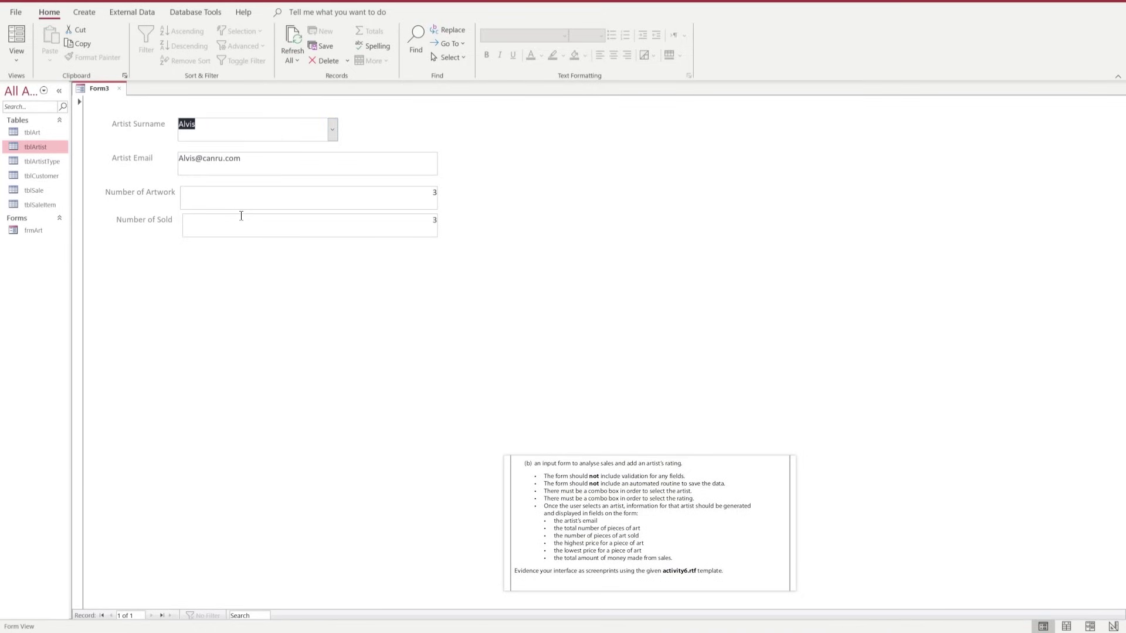
left_click(331, 128)
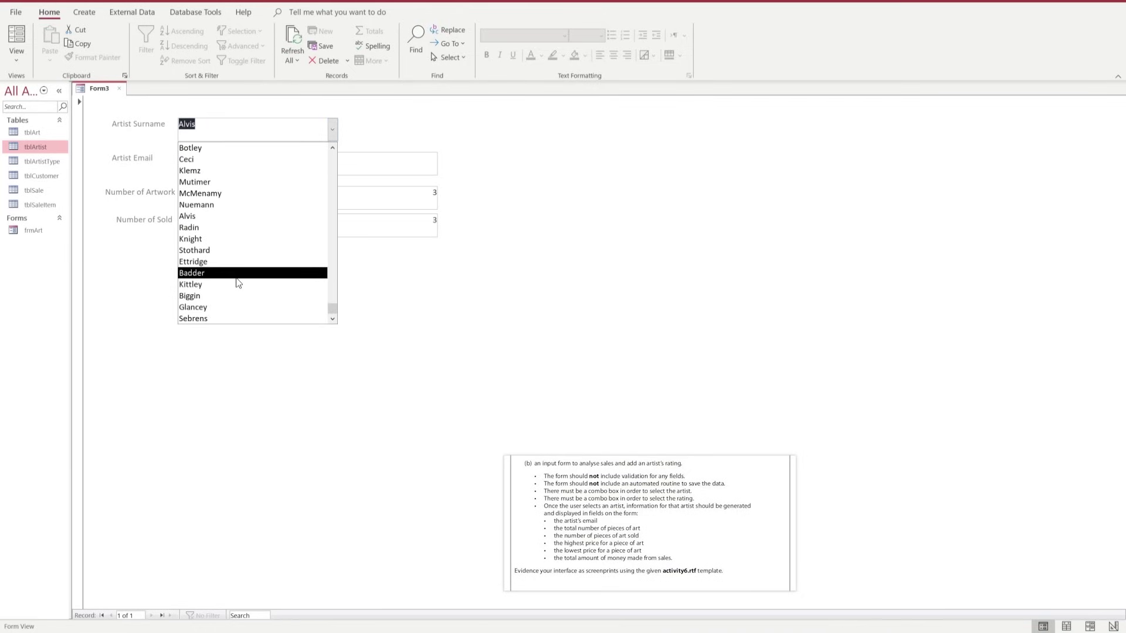
left_click(236, 275)
left_click(330, 129)
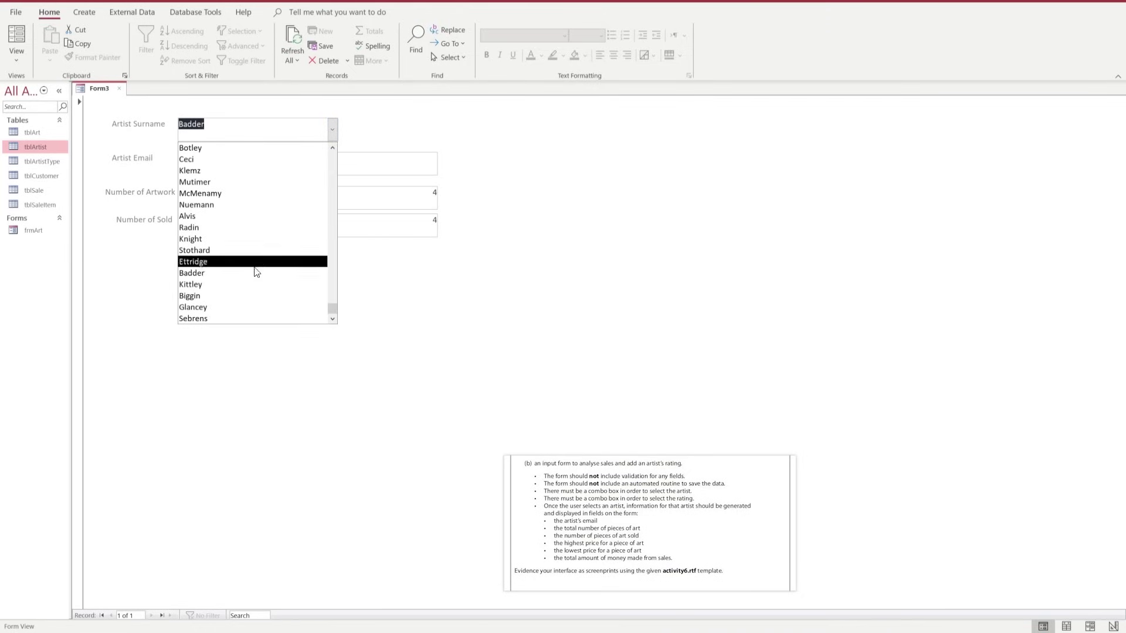
left_click(221, 182)
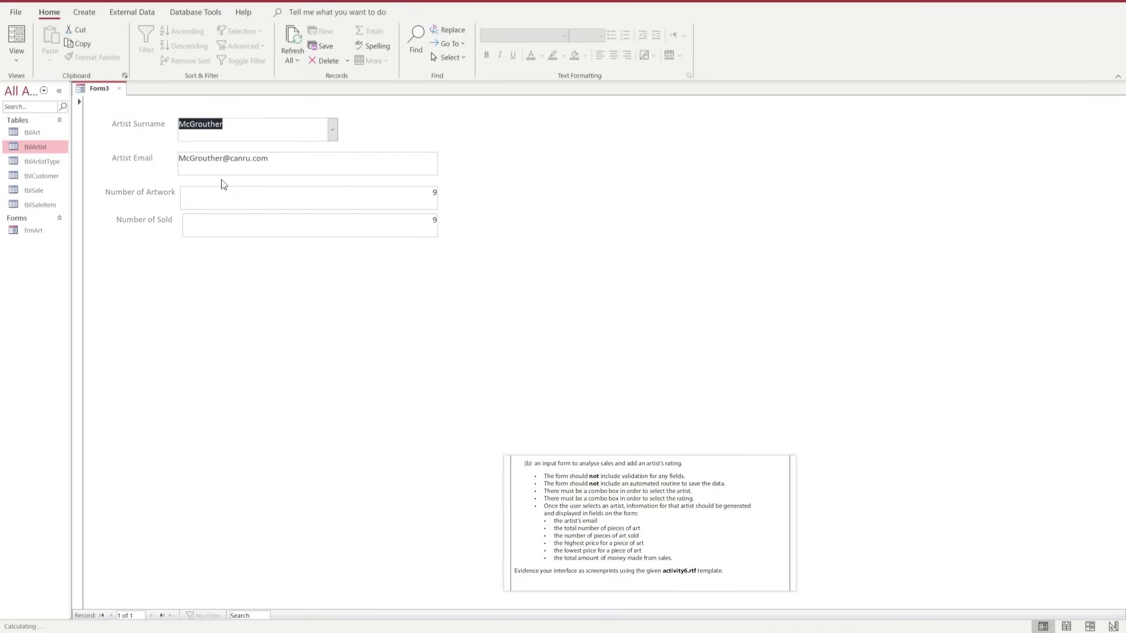
left_click(331, 133)
scroll(217, 167, "up", 3)
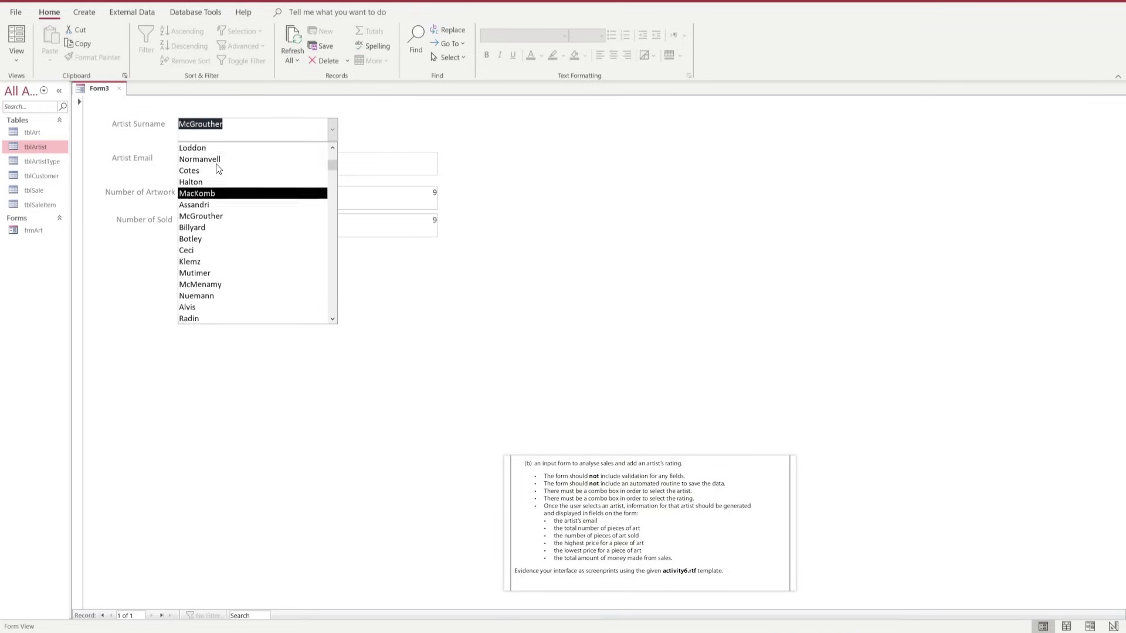
left_click(215, 168)
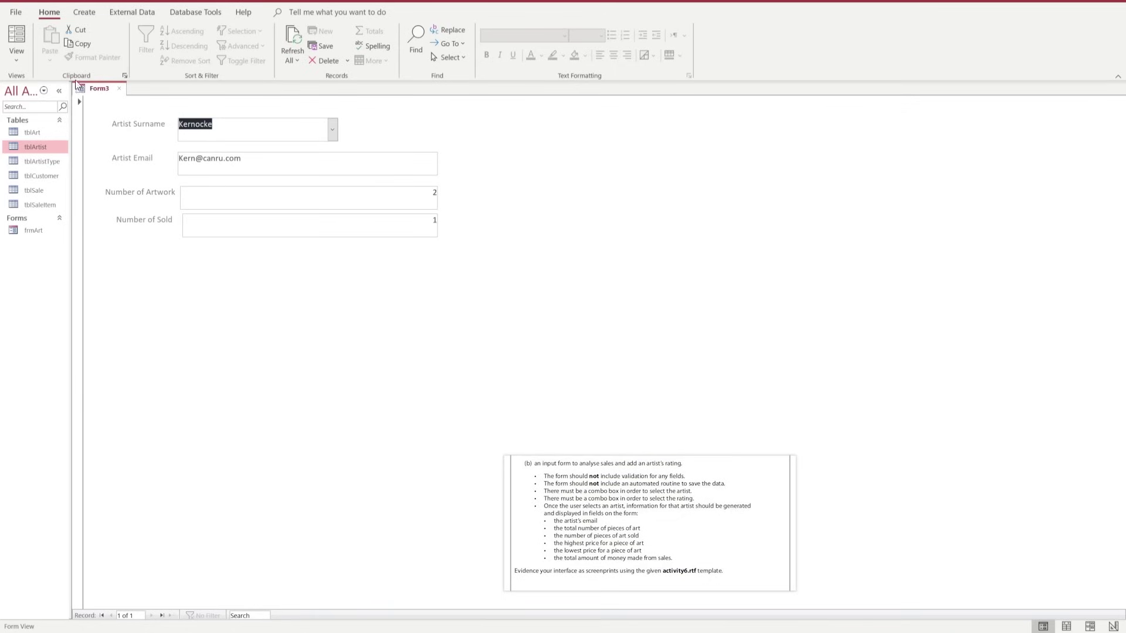
left_click(18, 61)
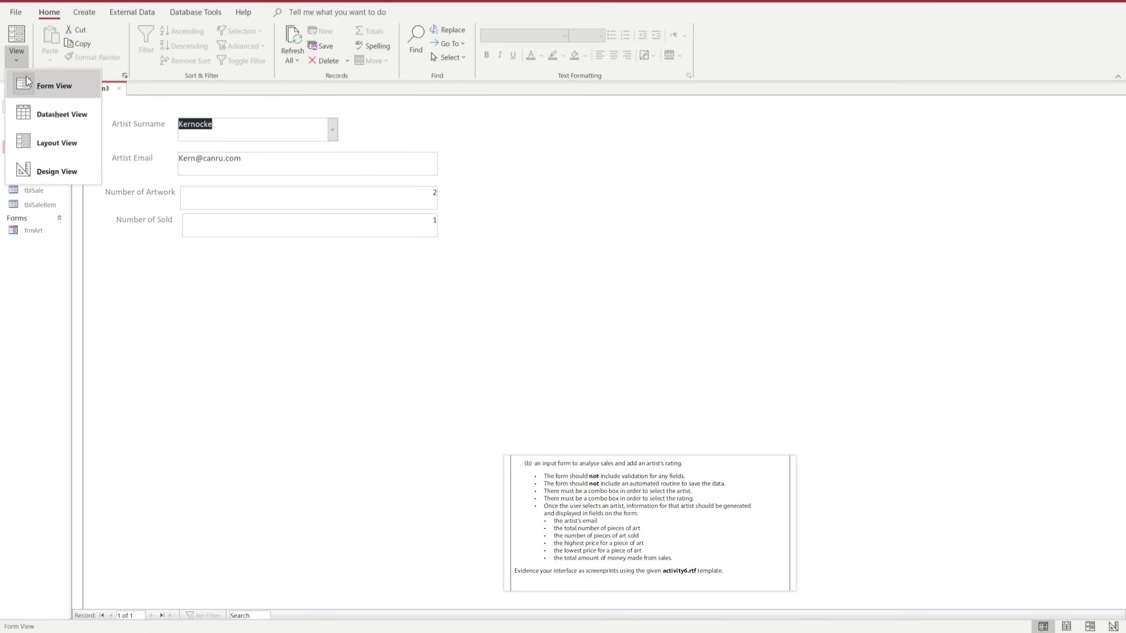
left_click(44, 170)
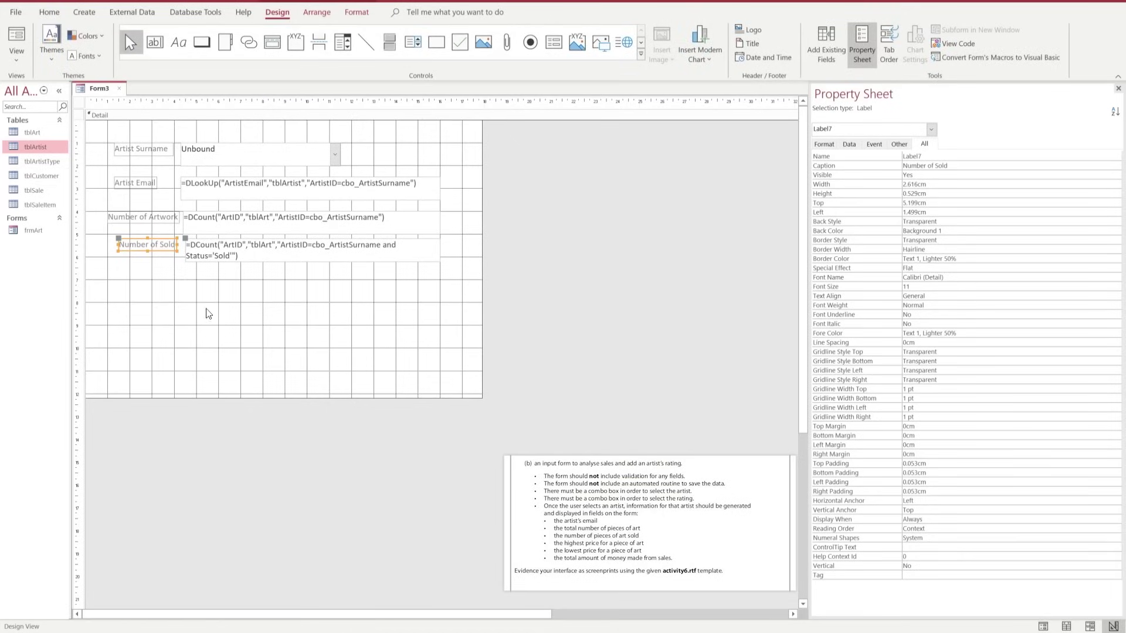
- Draw a text box below Number of Sold with =DMin("SellingPrice","tblArt","ArtistID=ArtistSurname")
left_click(205, 295)
left_click(159, 43)
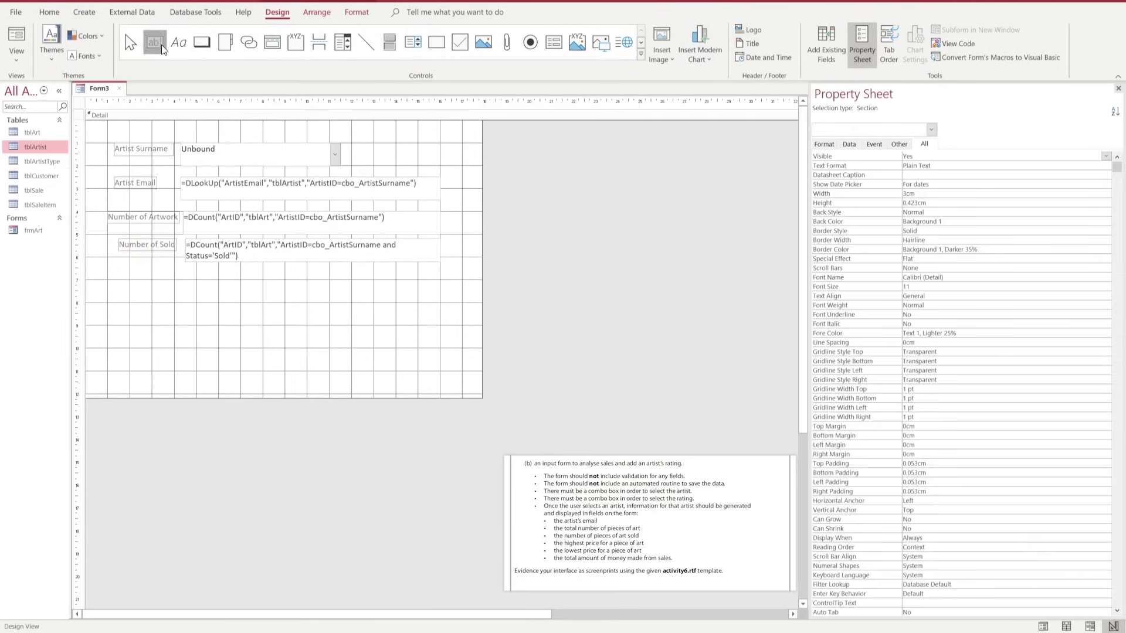
left_click_drag(187, 271, 441, 291)
left_click(217, 283)
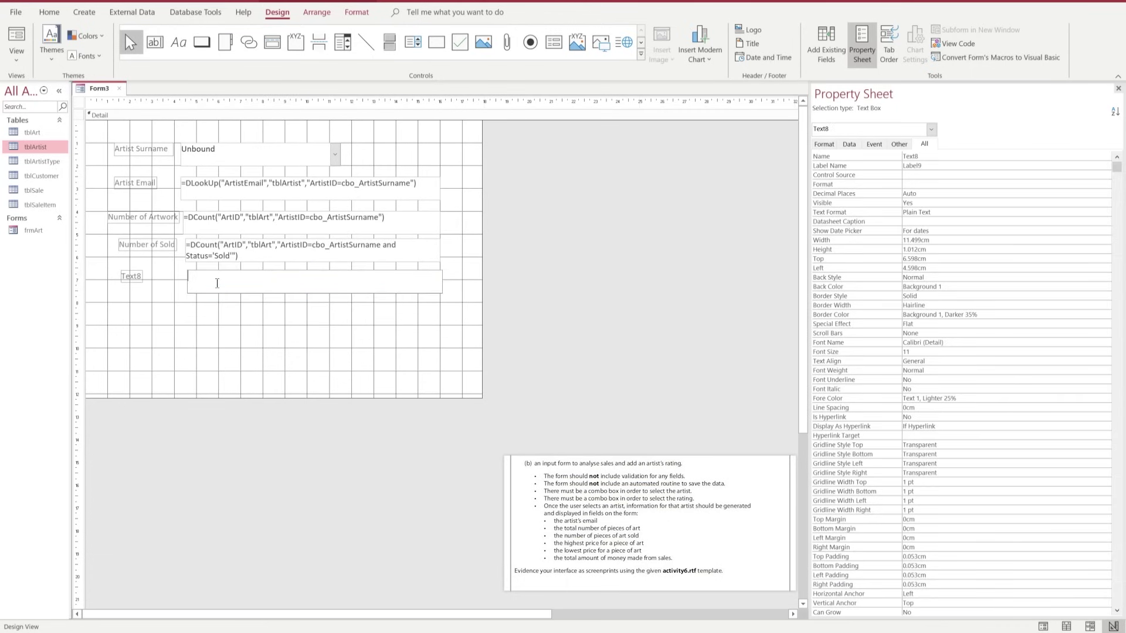
type("=DMin(\"SellingPrice\",\"tblArt\"")
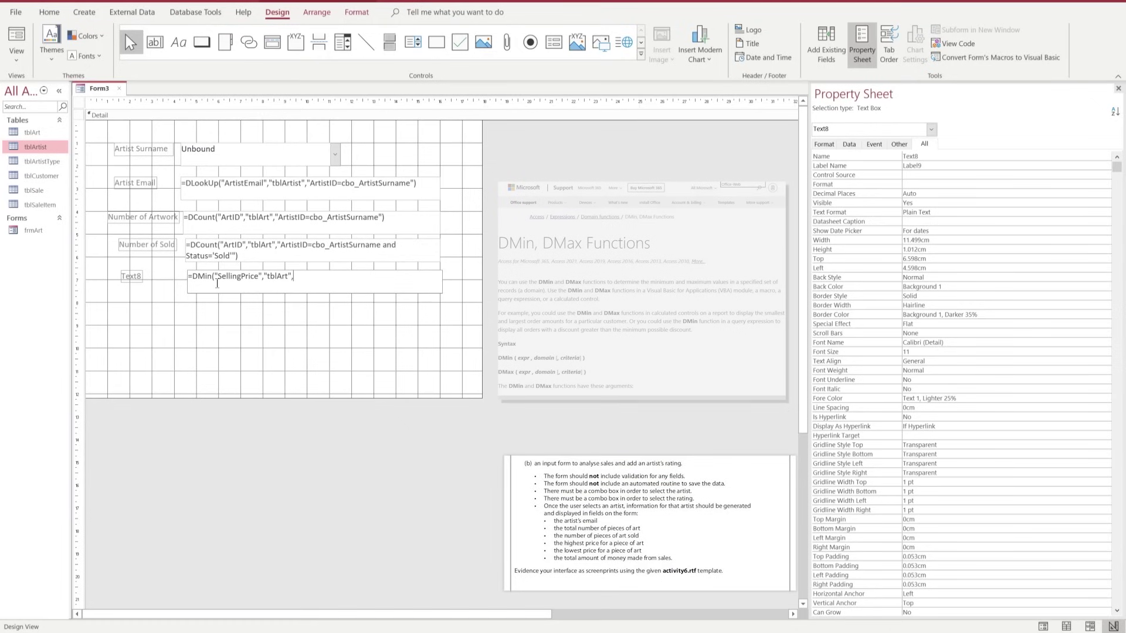
type(",\"Ar")
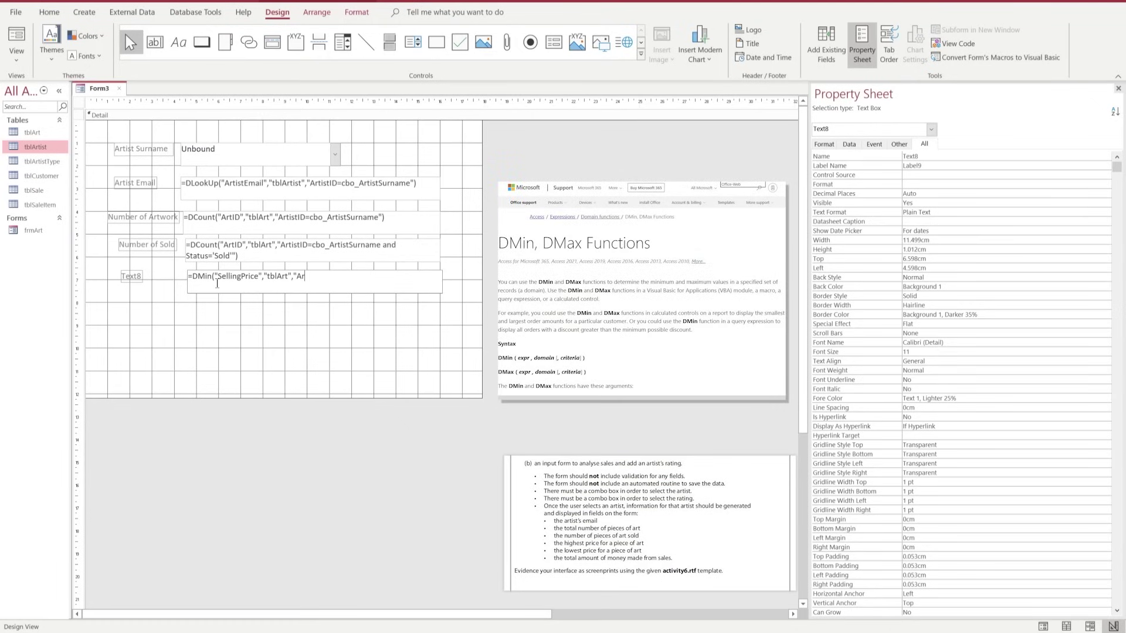
type("tistID=ArtistSurname\")")
key("Return")
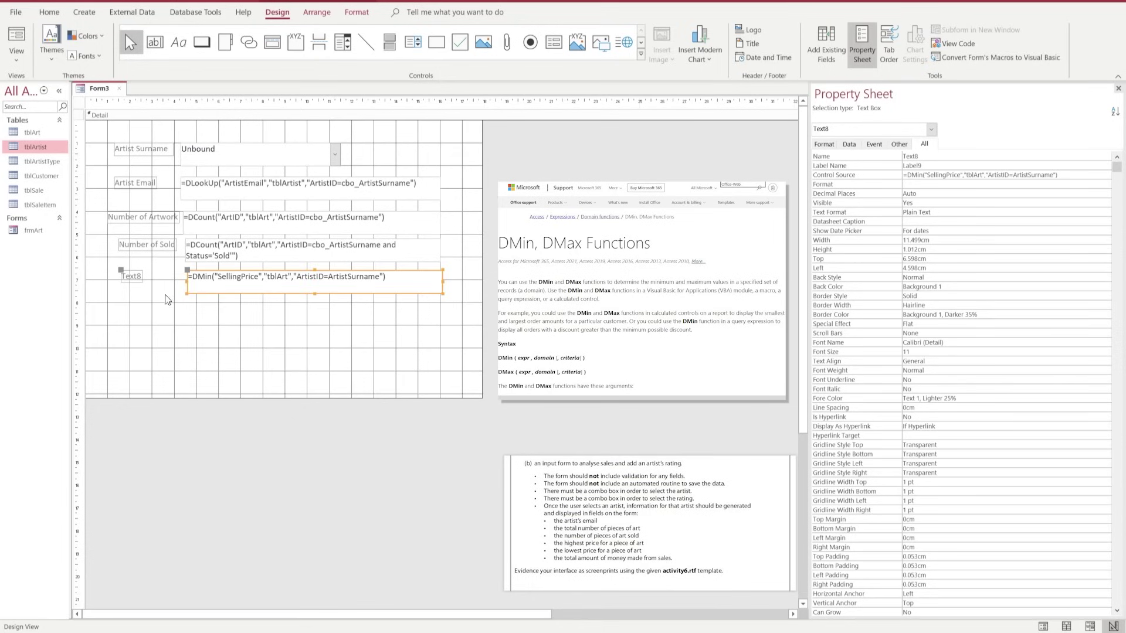
- Rename the Text8 label to 'Lowest Price' and switch to Form View
left_click(136, 276)
type("Lo")
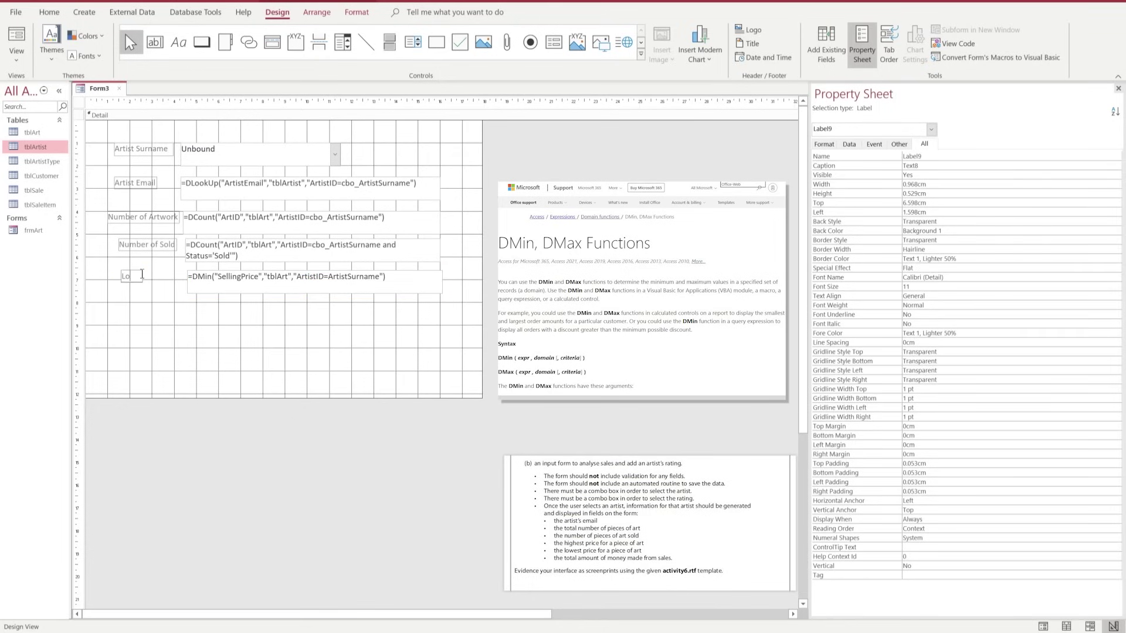
type("west Pro")
type("ce")
left_click(136, 300)
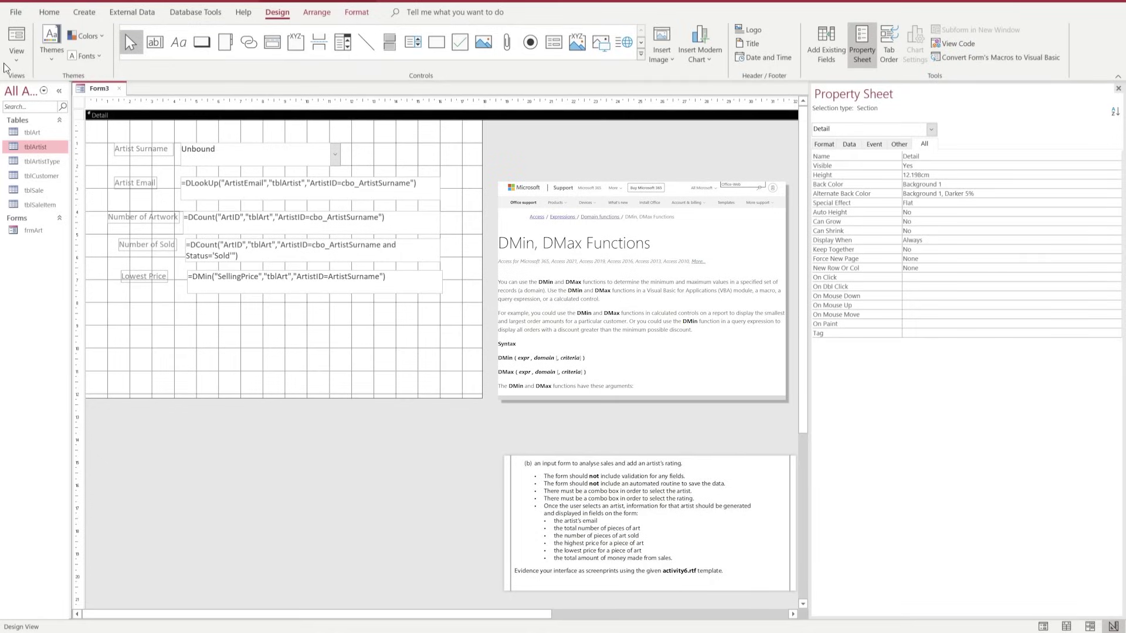
left_click(14, 47)
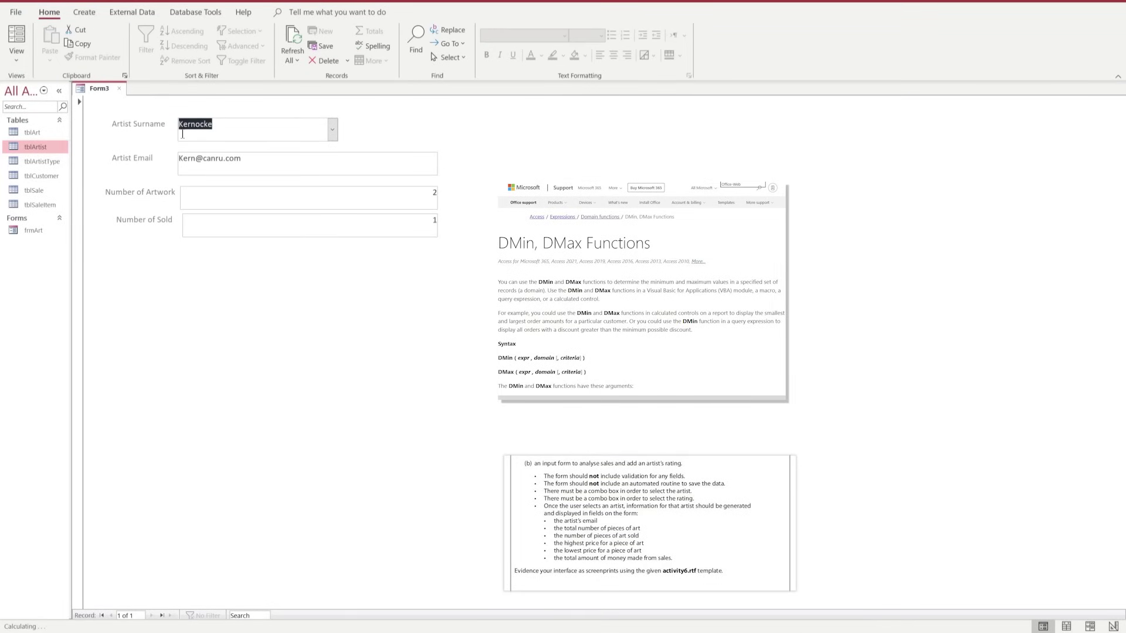
- Note the #Error in Lowest Price, return to Design View, and open its DMin criteria for editing
left_click(182, 252)
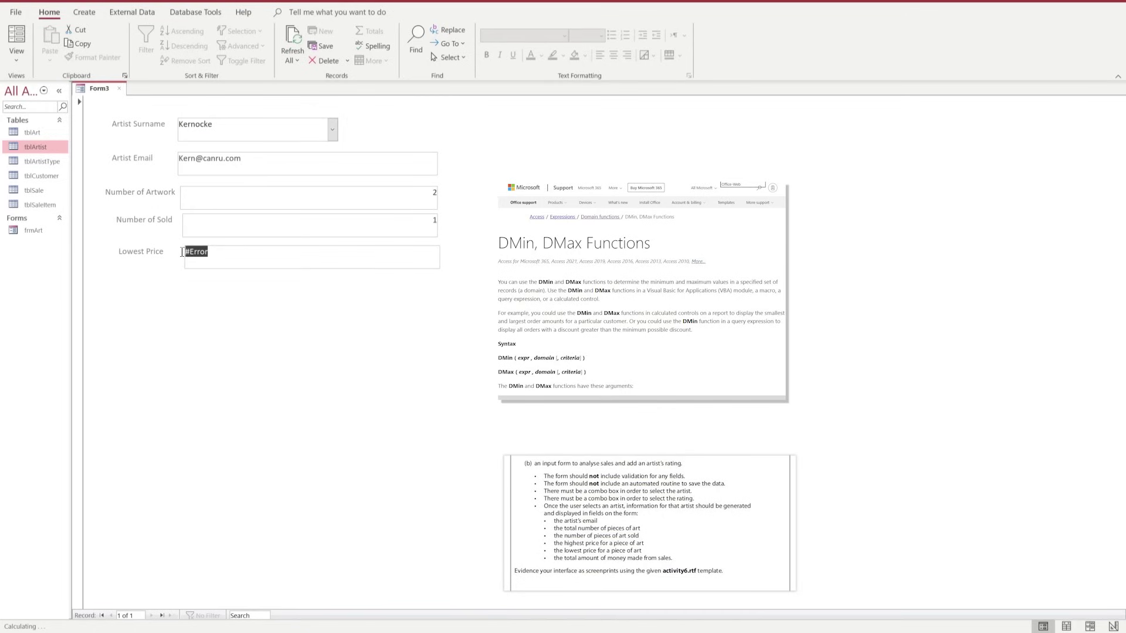
left_click(17, 60)
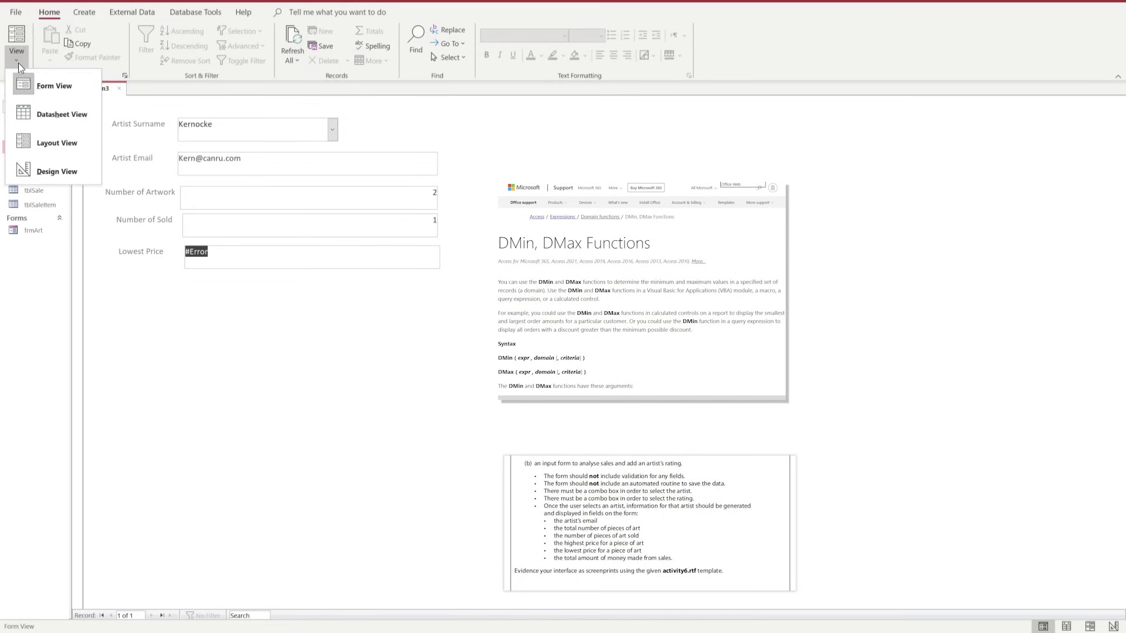
left_click(57, 171)
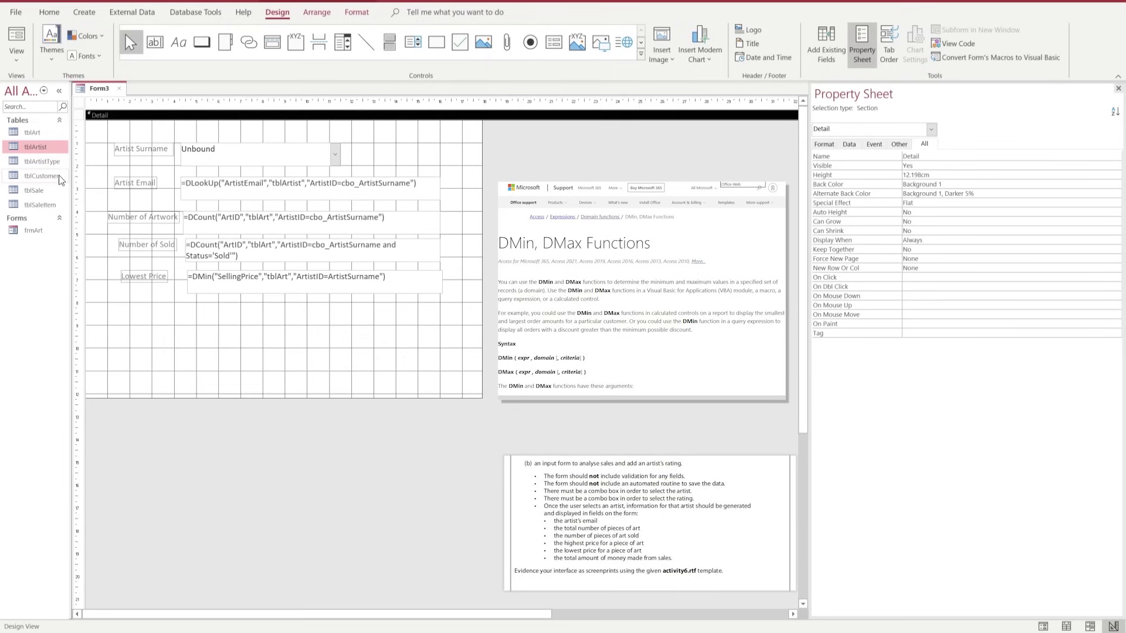
left_click(221, 279)
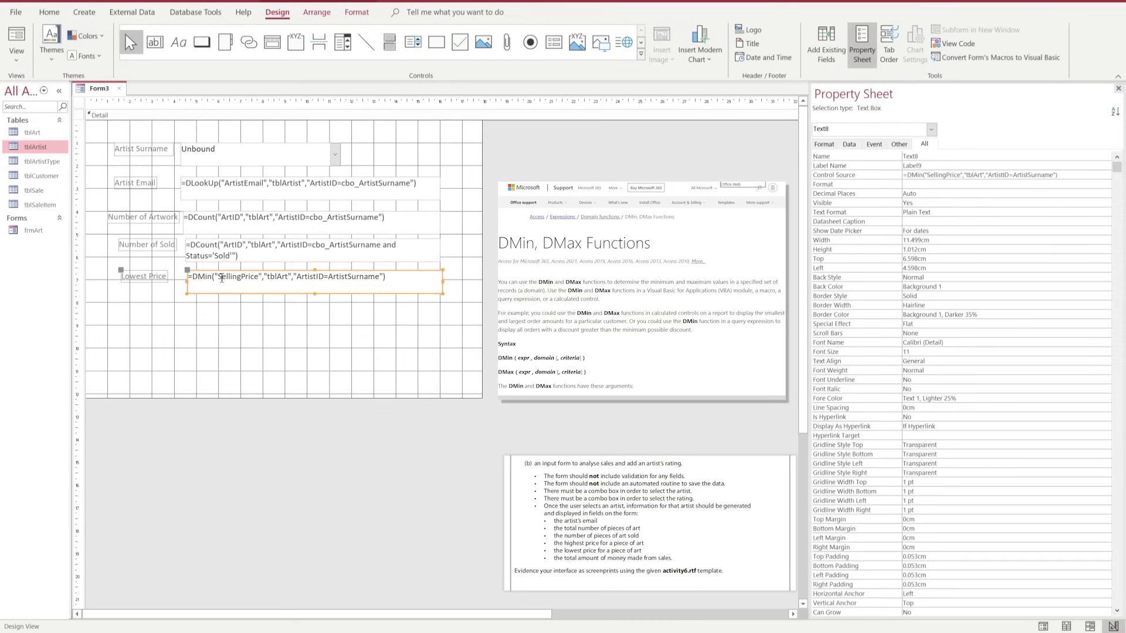
left_click_drag(222, 278, 364, 276)
left_click(338, 276)
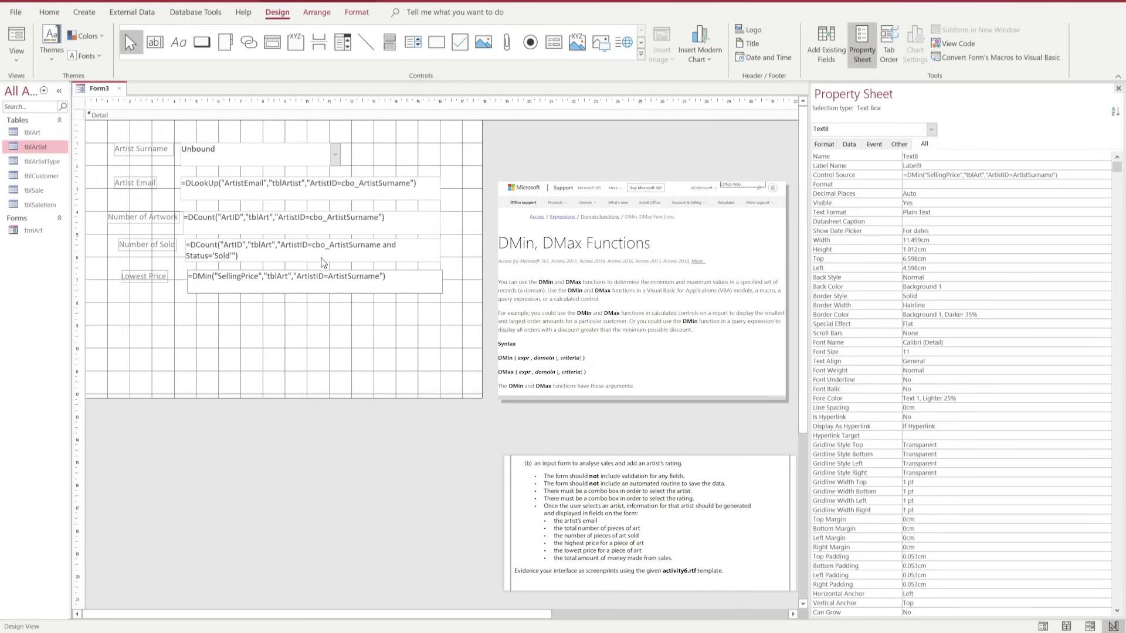
- Change the DMin criterion to ArtistID=cbo_ArtistSurname and confirm Halton's lowest price shows 108
left_click(322, 251)
left_click(332, 277)
type("cbo_")
left_click(12, 38)
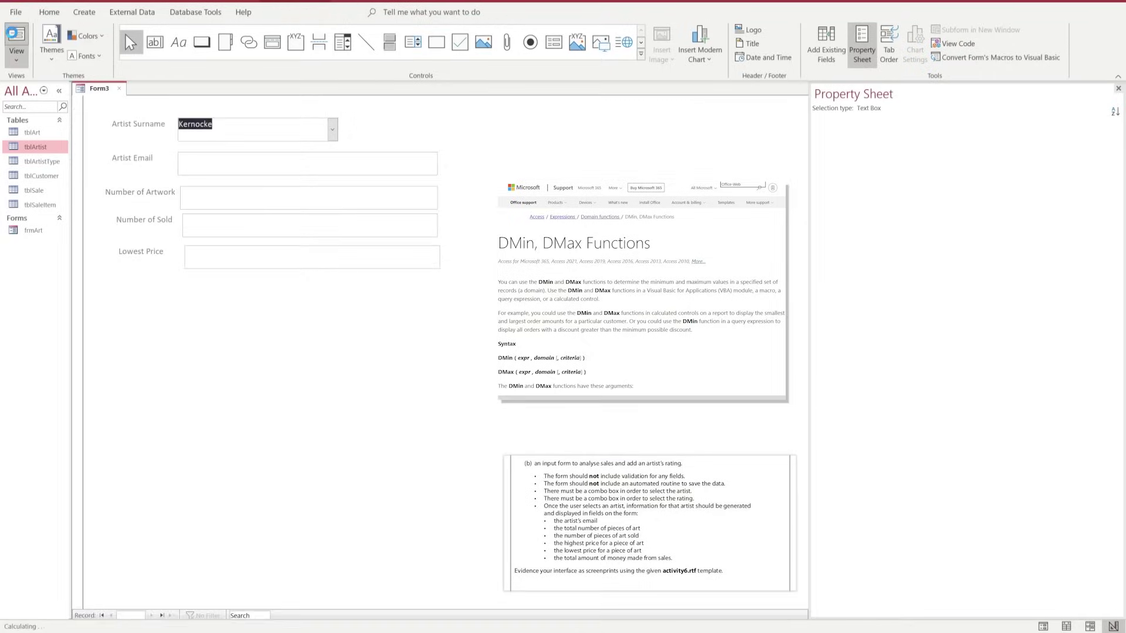
left_click(333, 127)
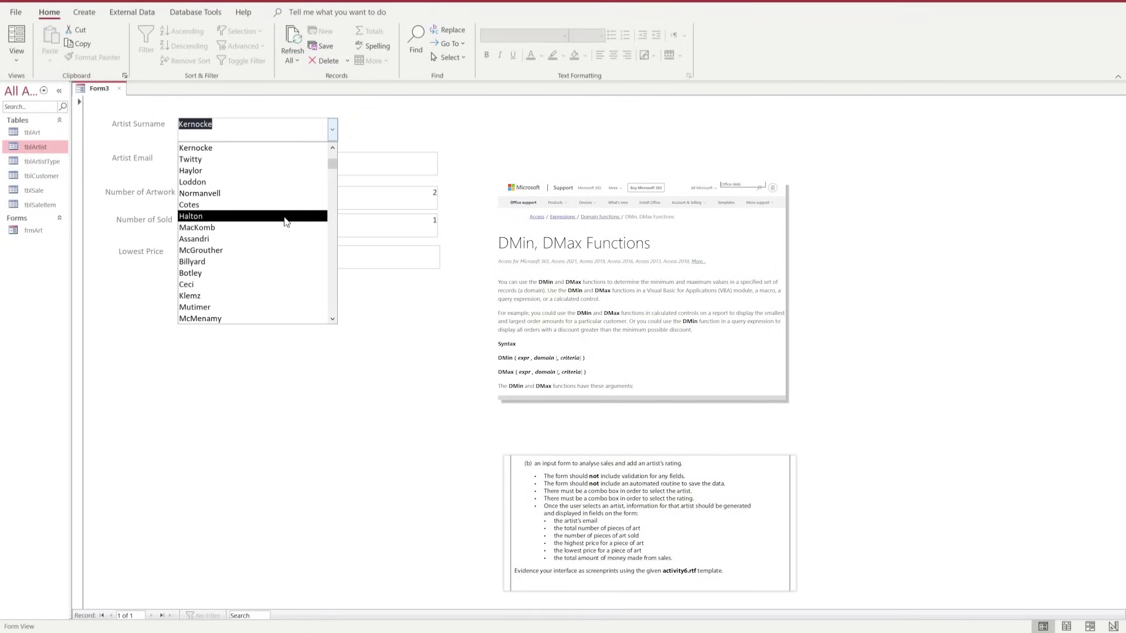
left_click(285, 217)
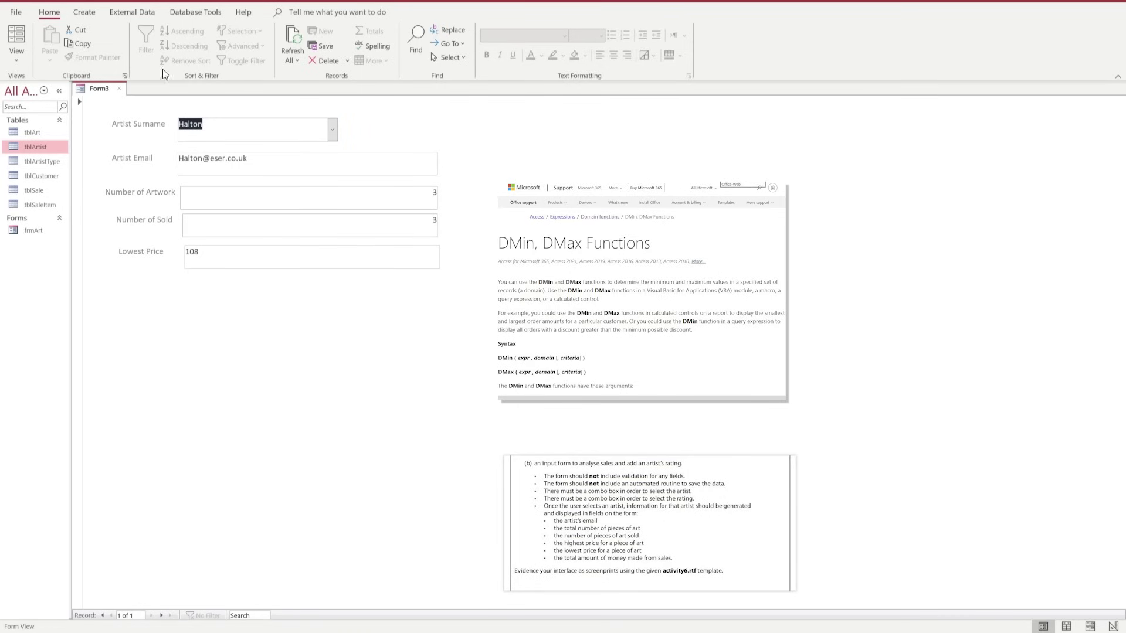
left_click(16, 53)
left_click(48, 172)
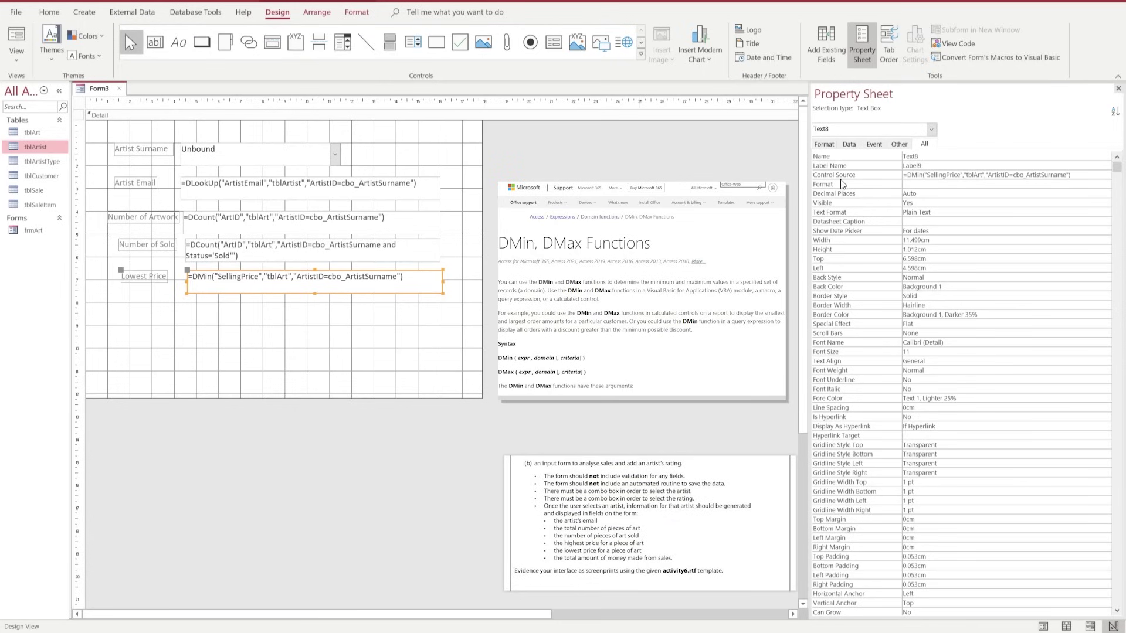
- Set Lowest Price's Format to Currency and verify it reads £108.00 in Form View
left_click(913, 184)
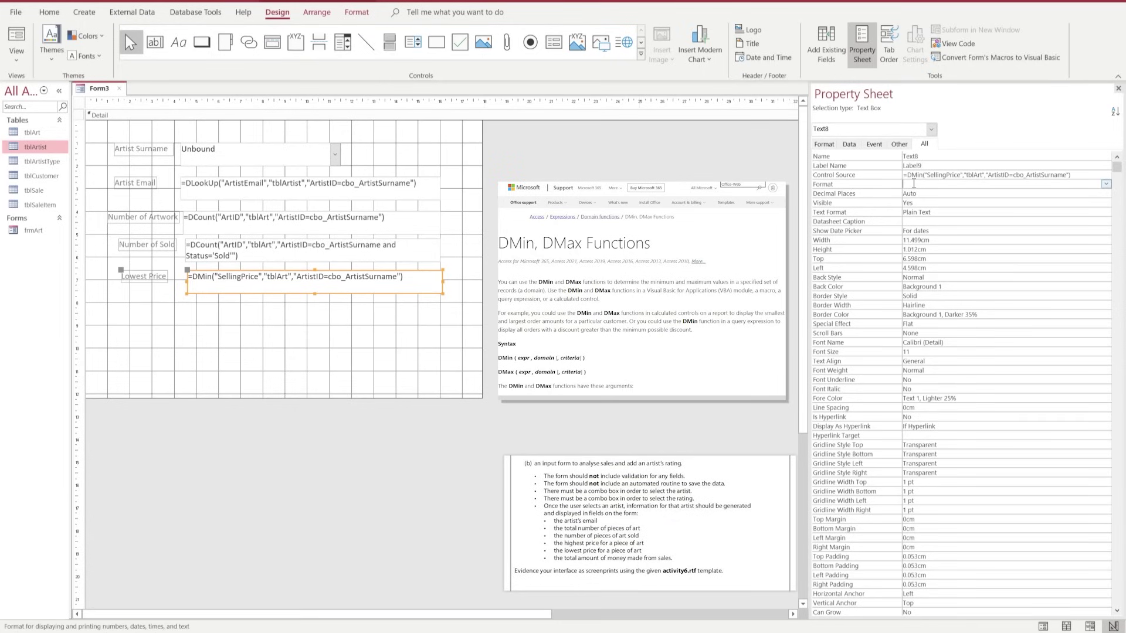
left_click(1105, 183)
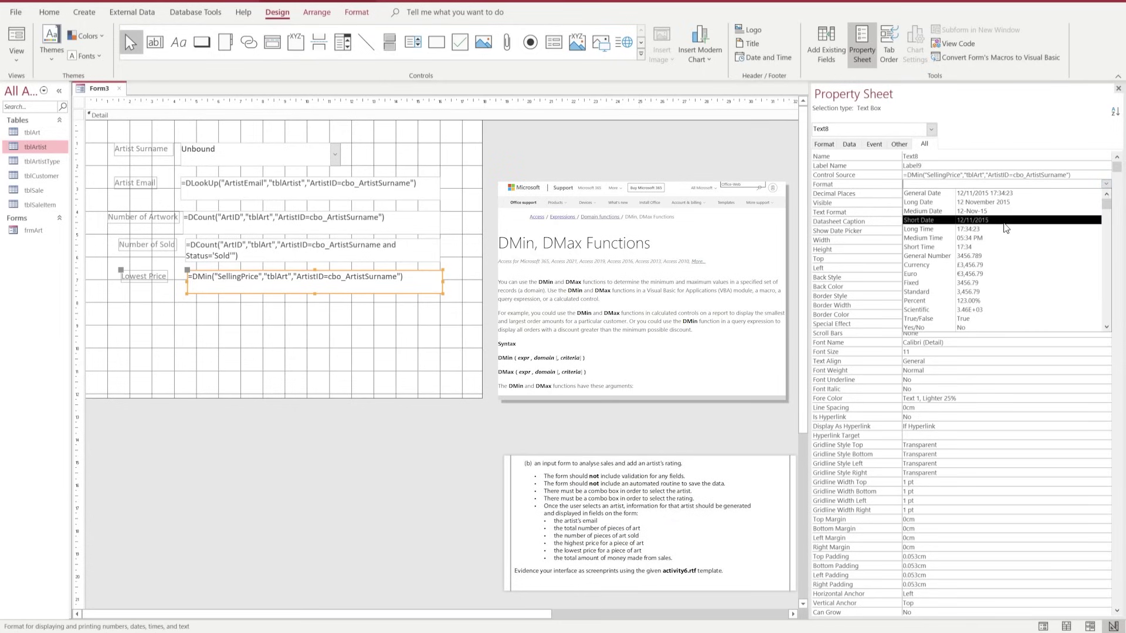
left_click(972, 265)
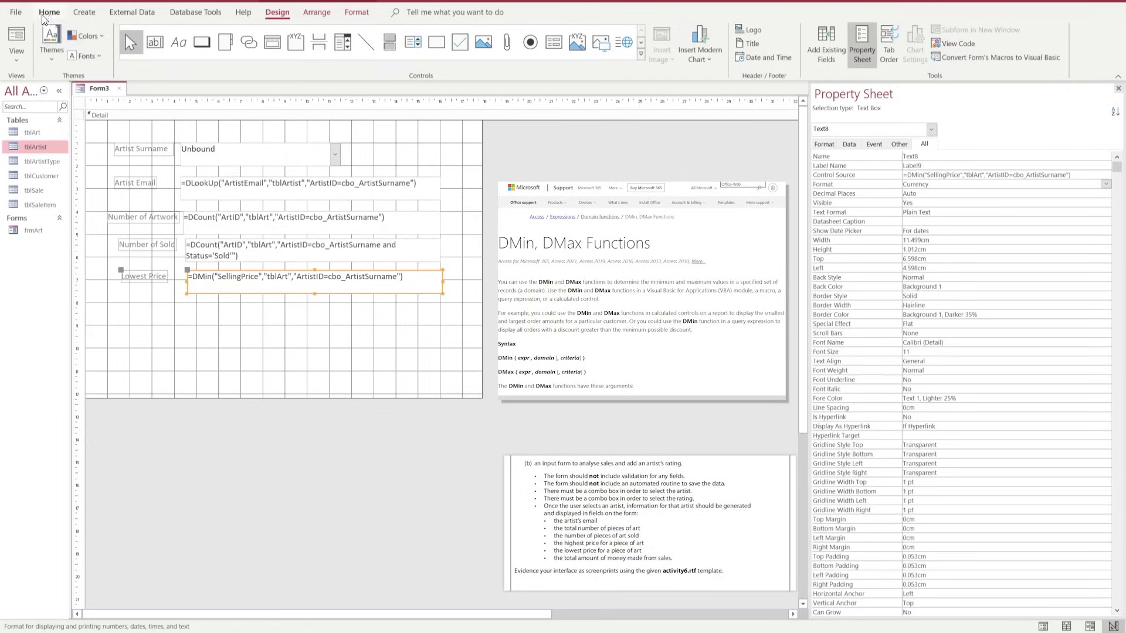
left_click(17, 41)
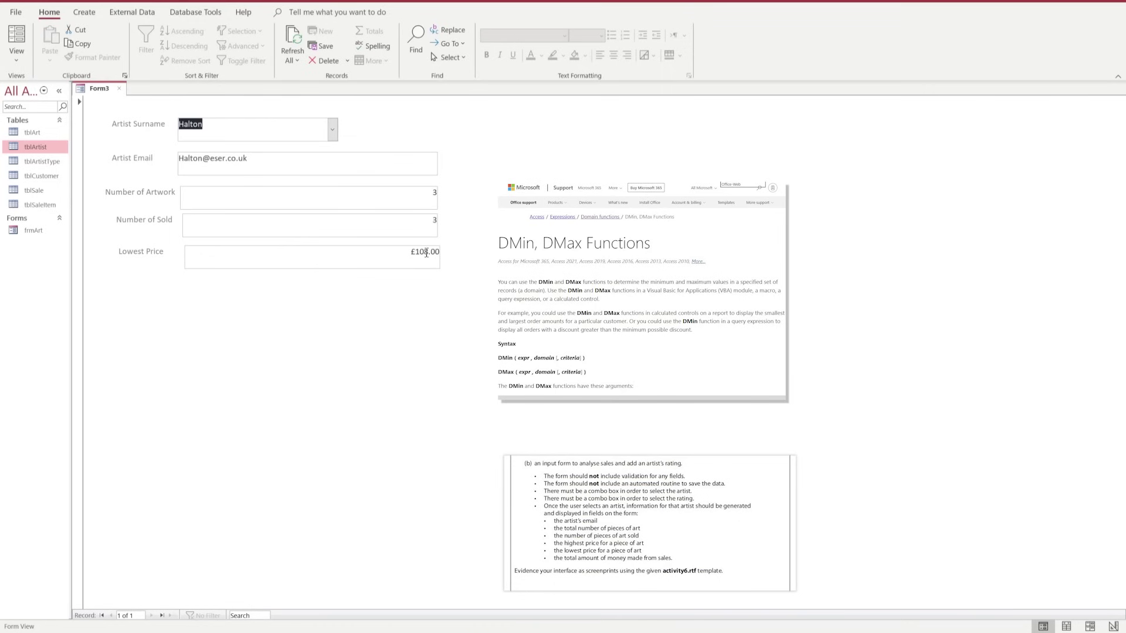
left_click(17, 59)
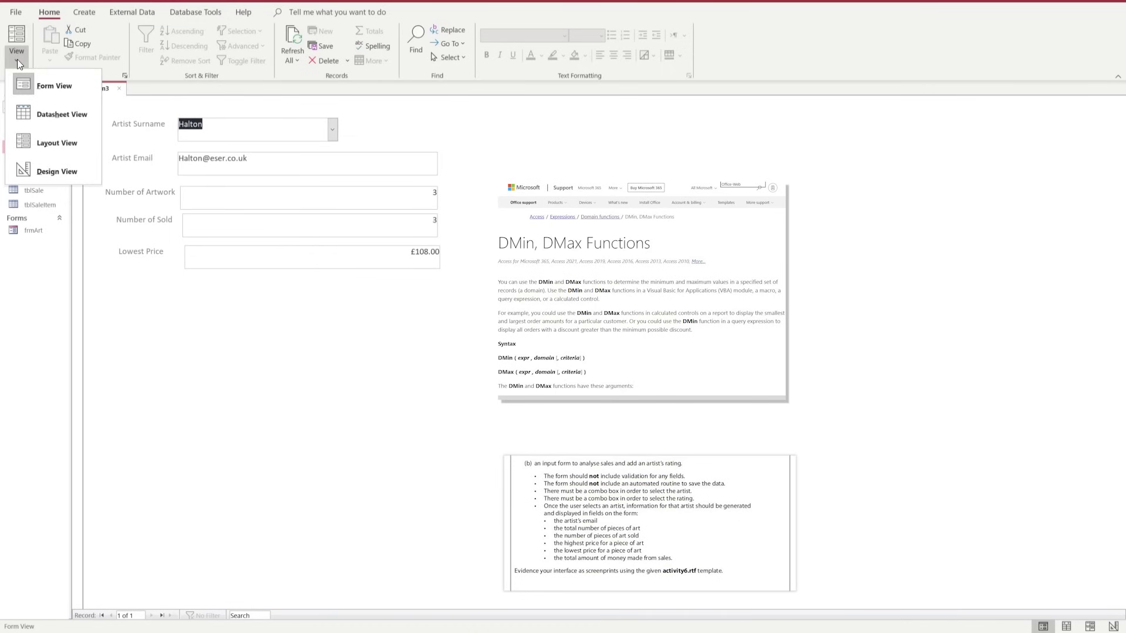
left_click(53, 170)
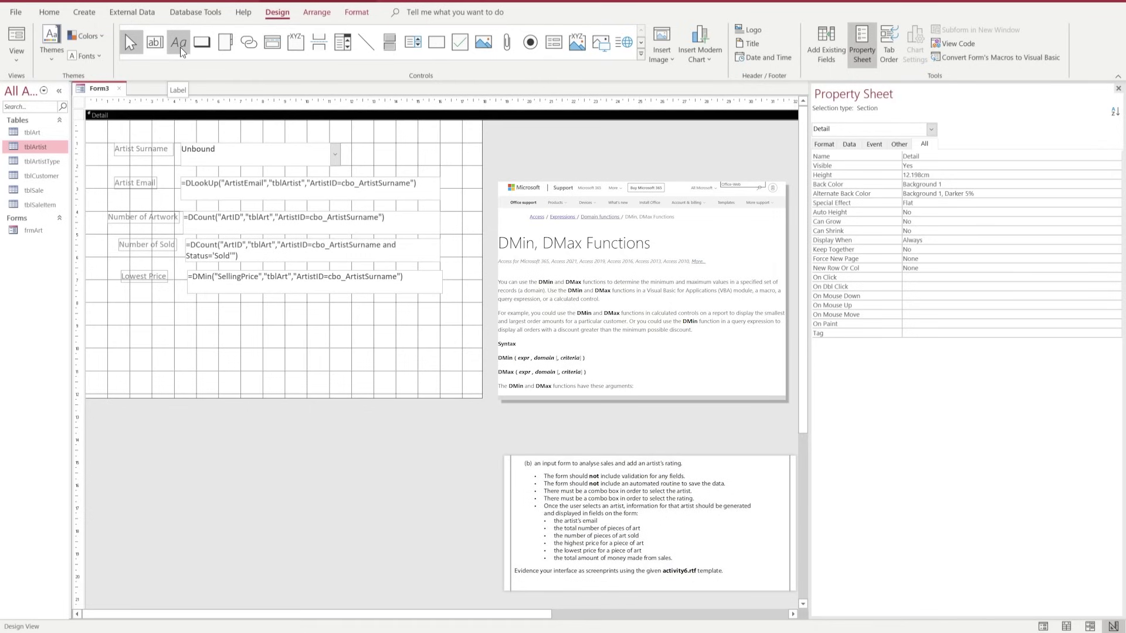
- Draw a text box below Lowest Price and type the DMax SellingPrice expression for the chosen artist
left_click(155, 41)
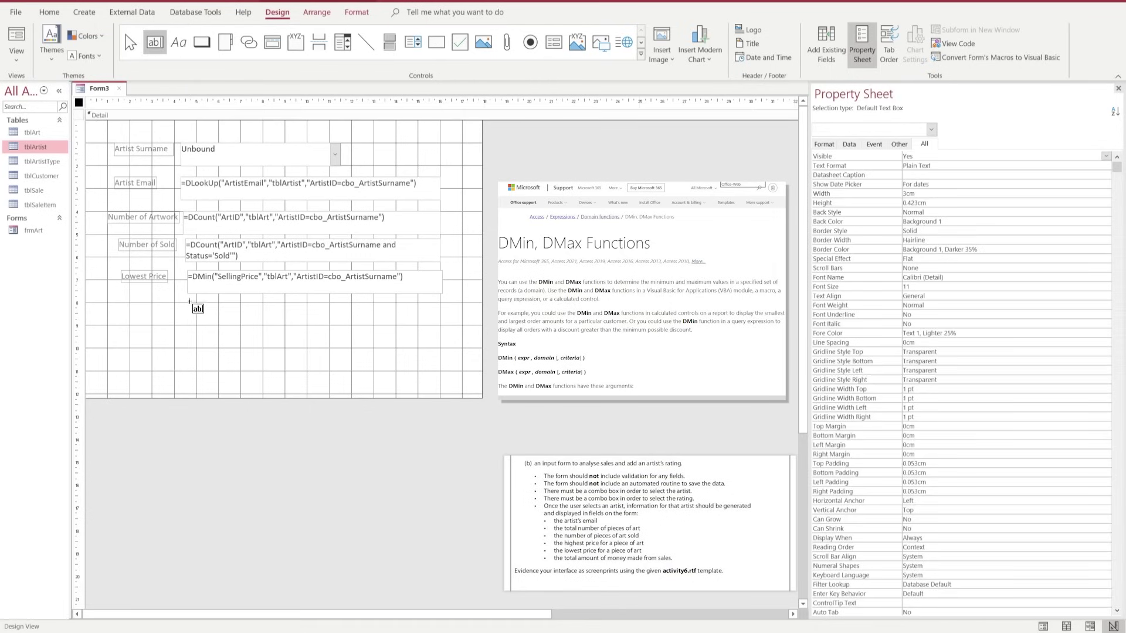
left_click_drag(189, 302, 438, 326)
left_click(277, 312)
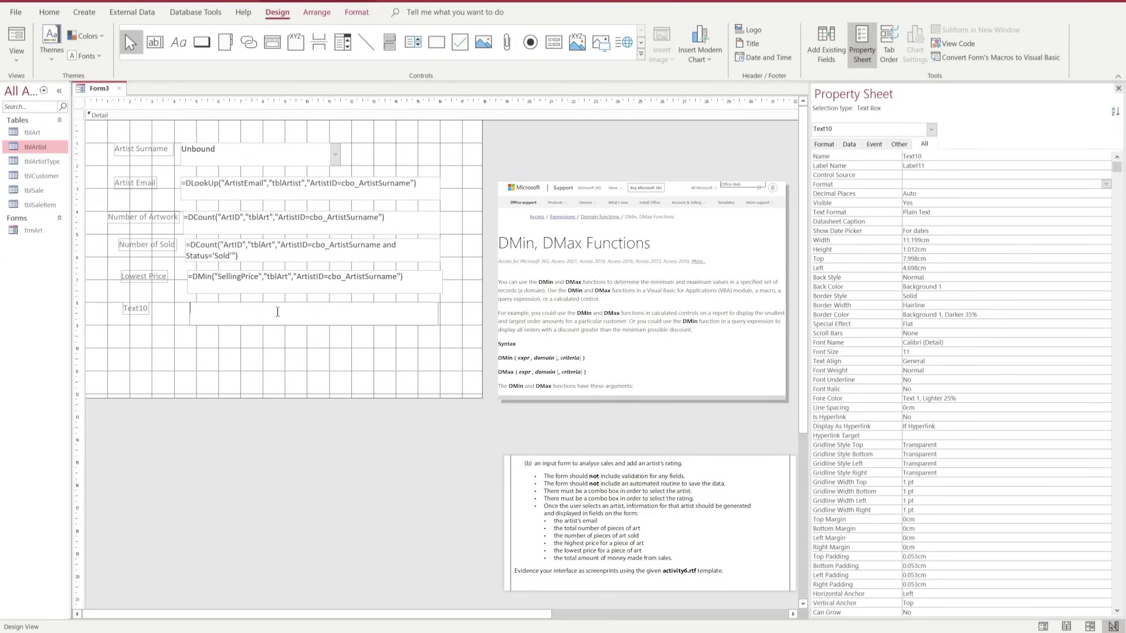
type("=DMaz")
key("BackSpace")
type("x(\"SellingPrice\",\"tblArt\",")
key("BackSpace")
type("ArtistID=cbo")
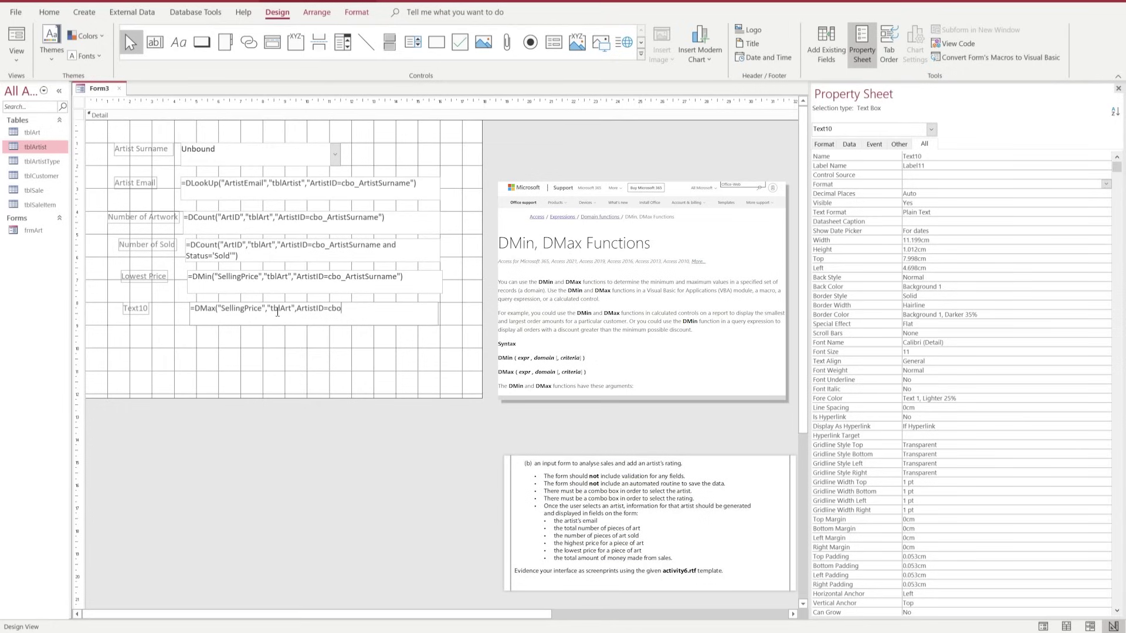
type("_ArtistSurname\")")
- Fix the missing quote so =DMax("SellingPrice","tblArt","ArtistID=cbo_ArtistSurname") is accepted
left_click(135, 309)
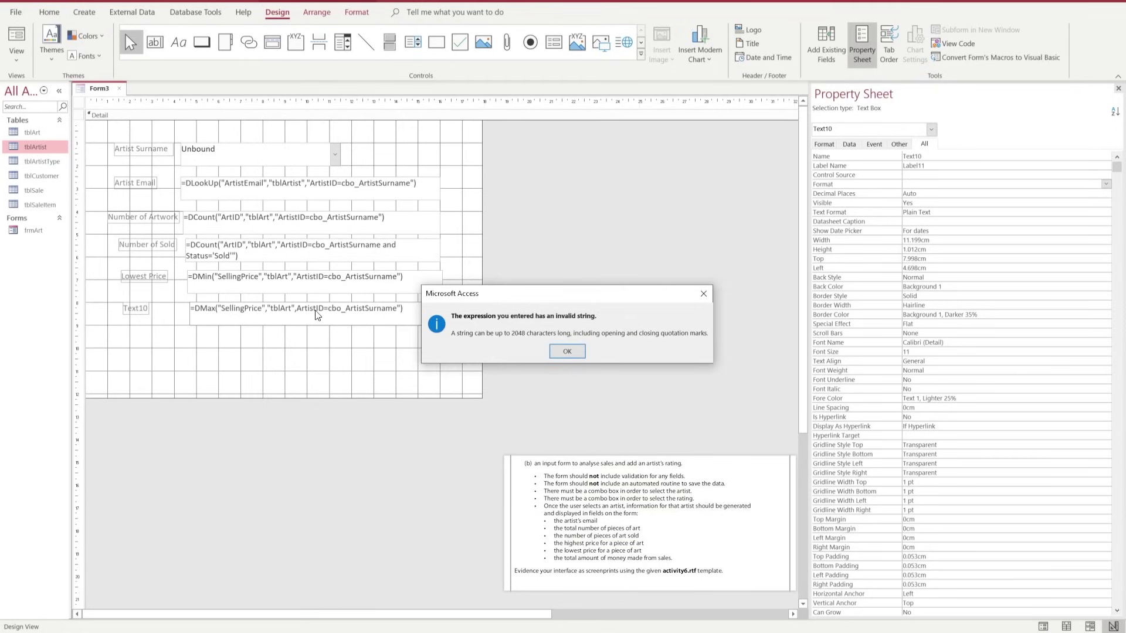
left_click(551, 352)
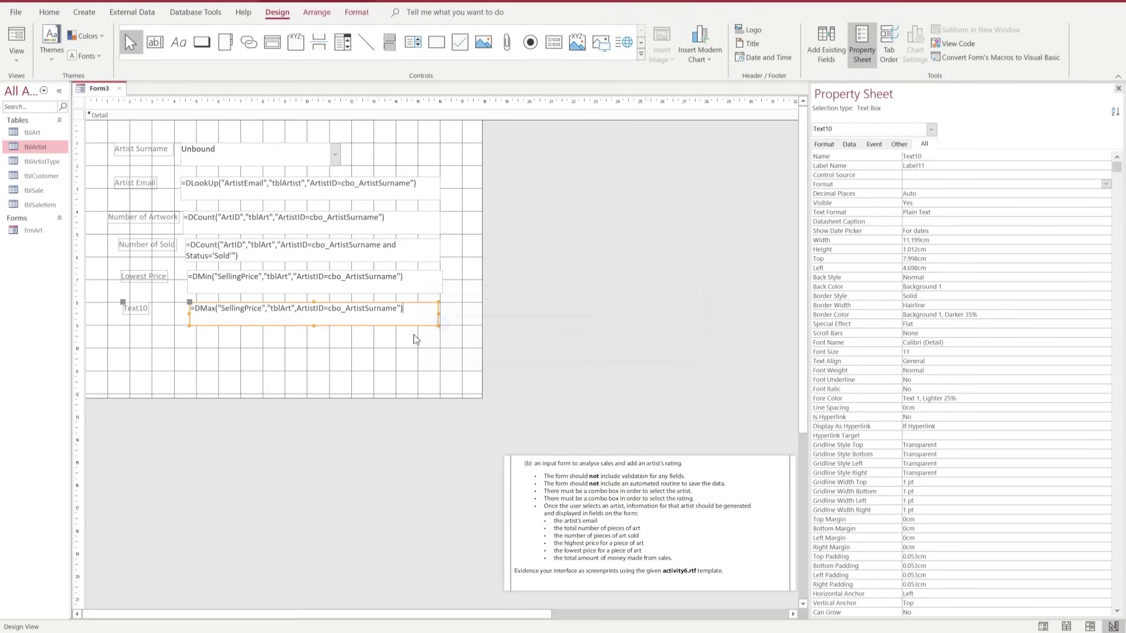
left_click(299, 309)
type("\"")
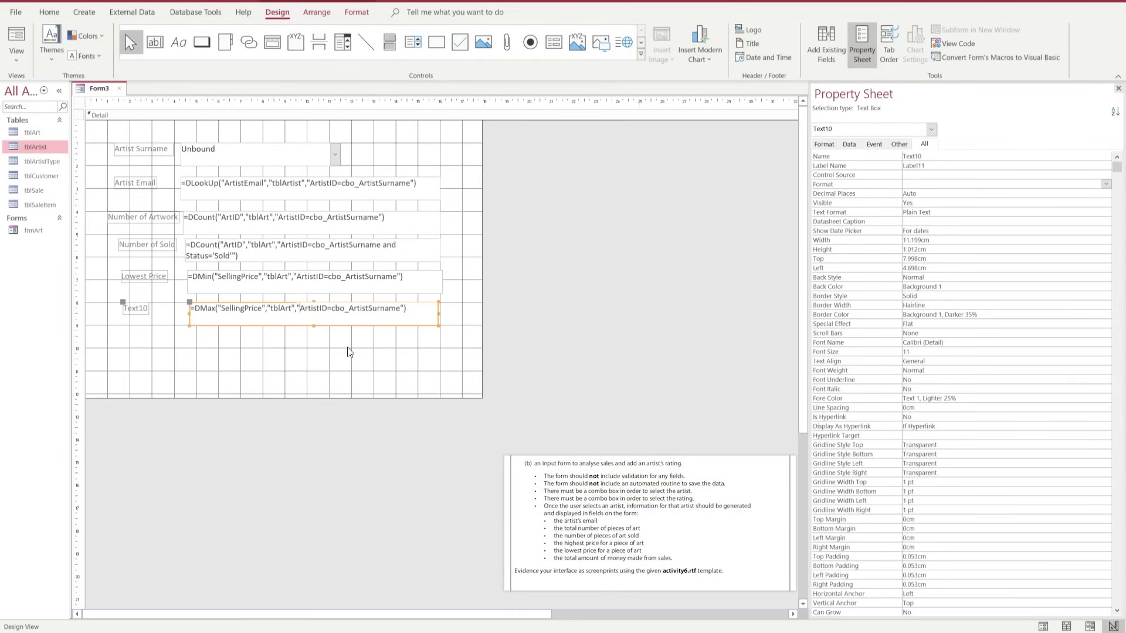
left_click(452, 319)
- Change the Text10 label caption to 'Highest Price'
left_click(143, 310)
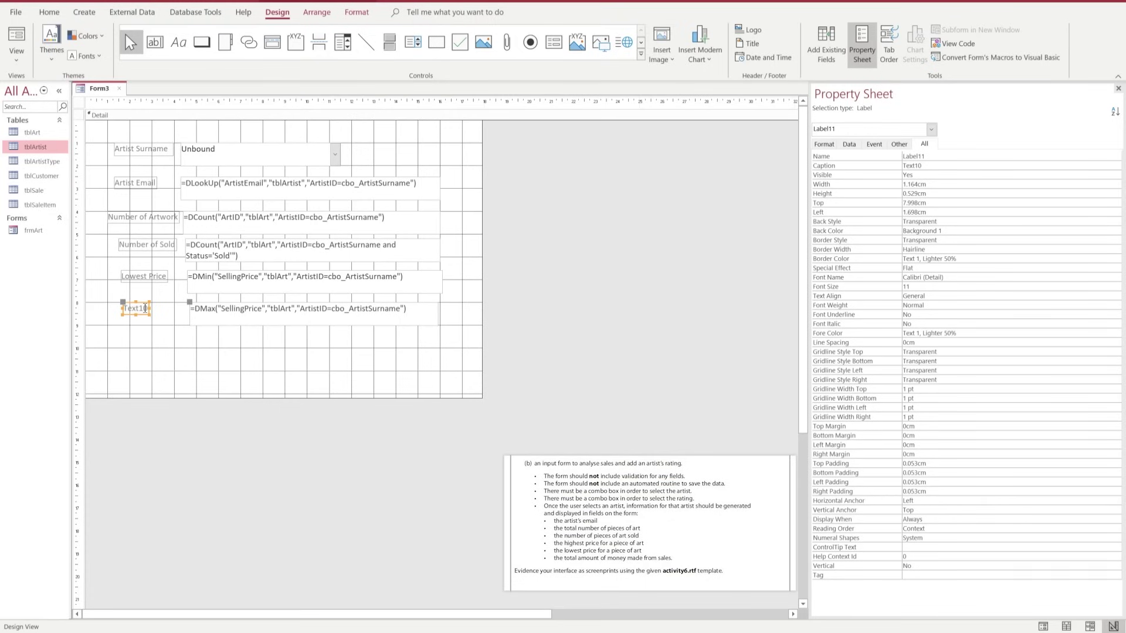
key("BackSpace")
key("BackSpace")
key("BackSpace")
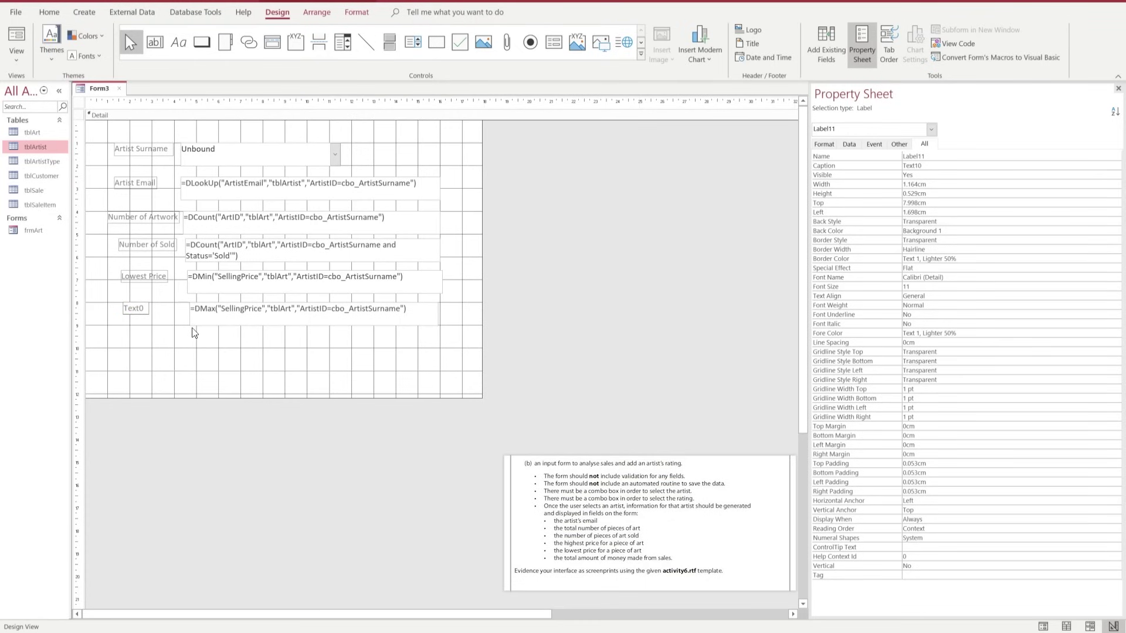
key("BackSpace")
key("BackSpace")
key("BackSpace")
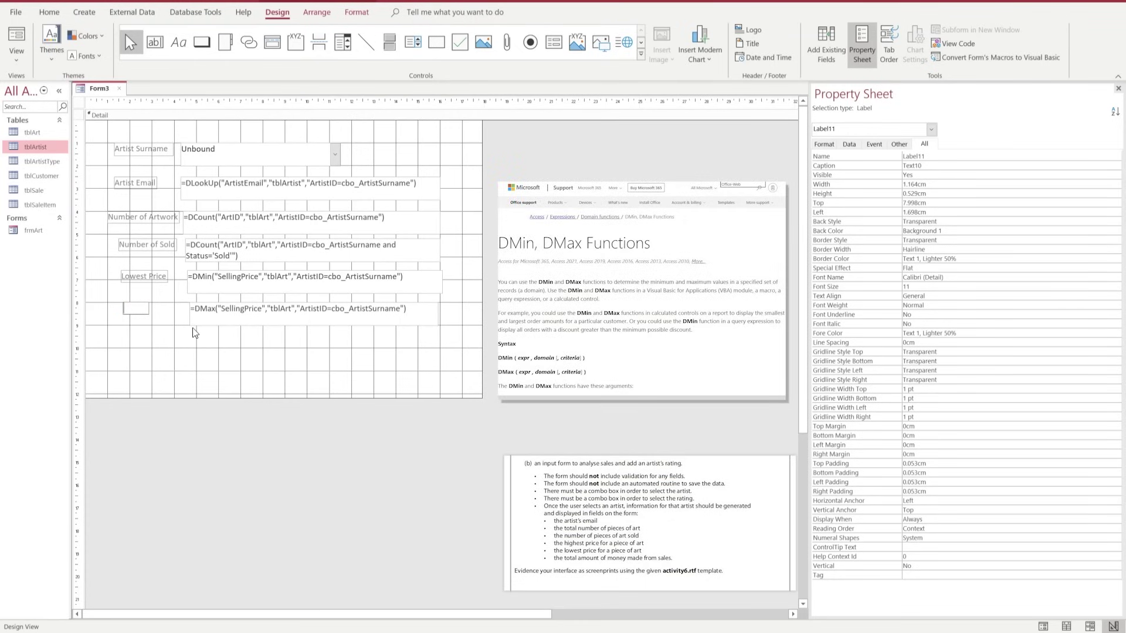
type("Highest Price")
left_click(189, 365)
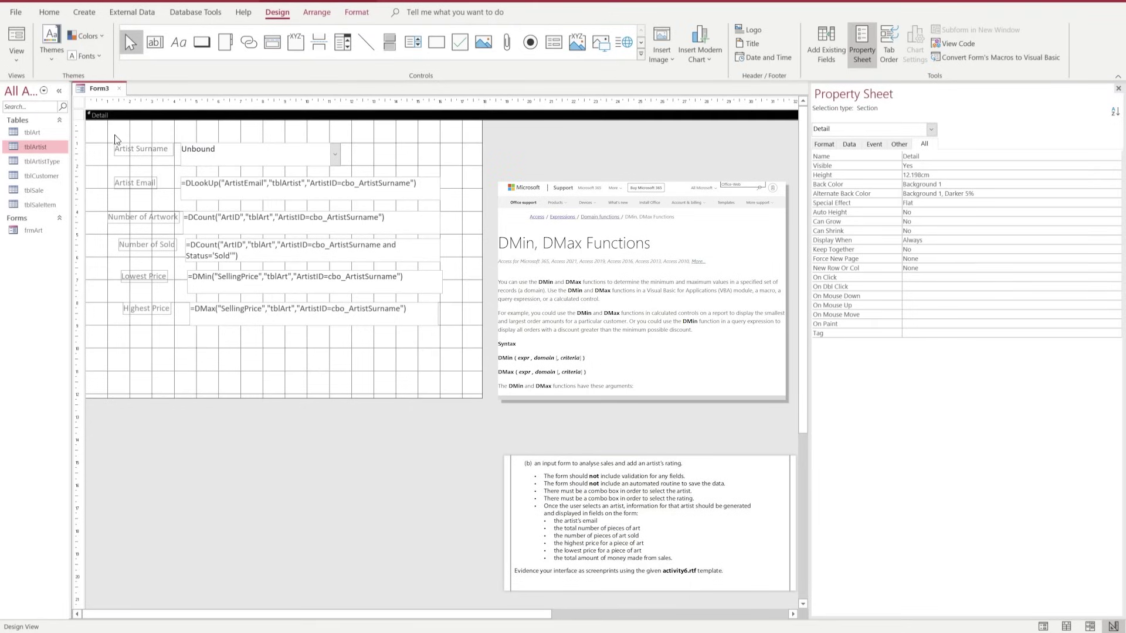
- Format the Highest Price box as Currency and verify it shows £947.00 for Halton in Form View
left_click(15, 40)
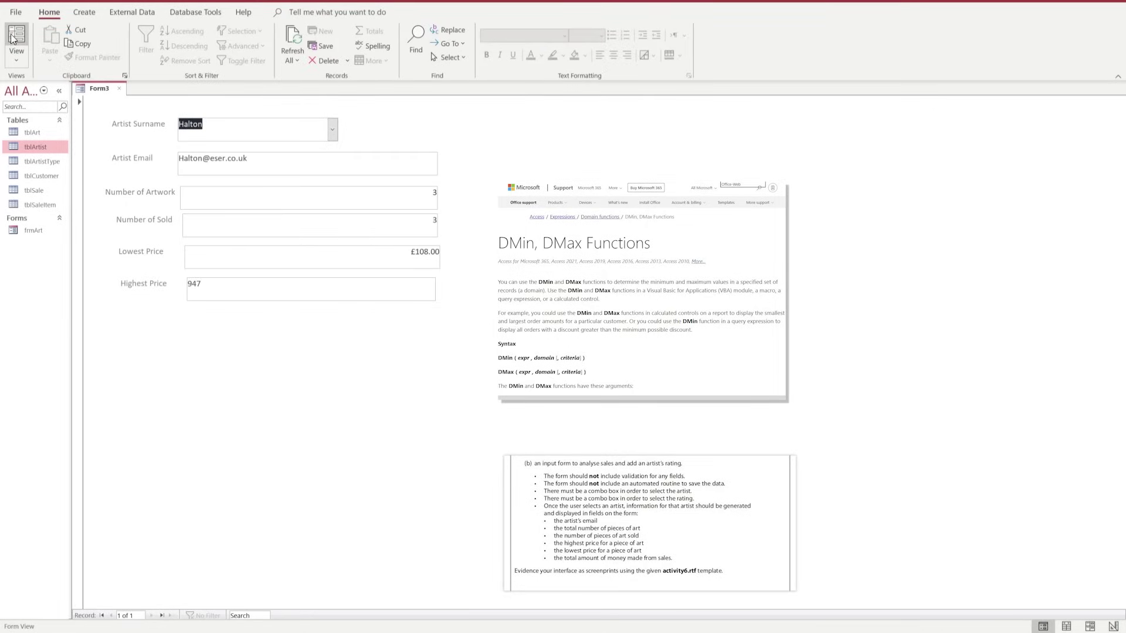
left_click(17, 59)
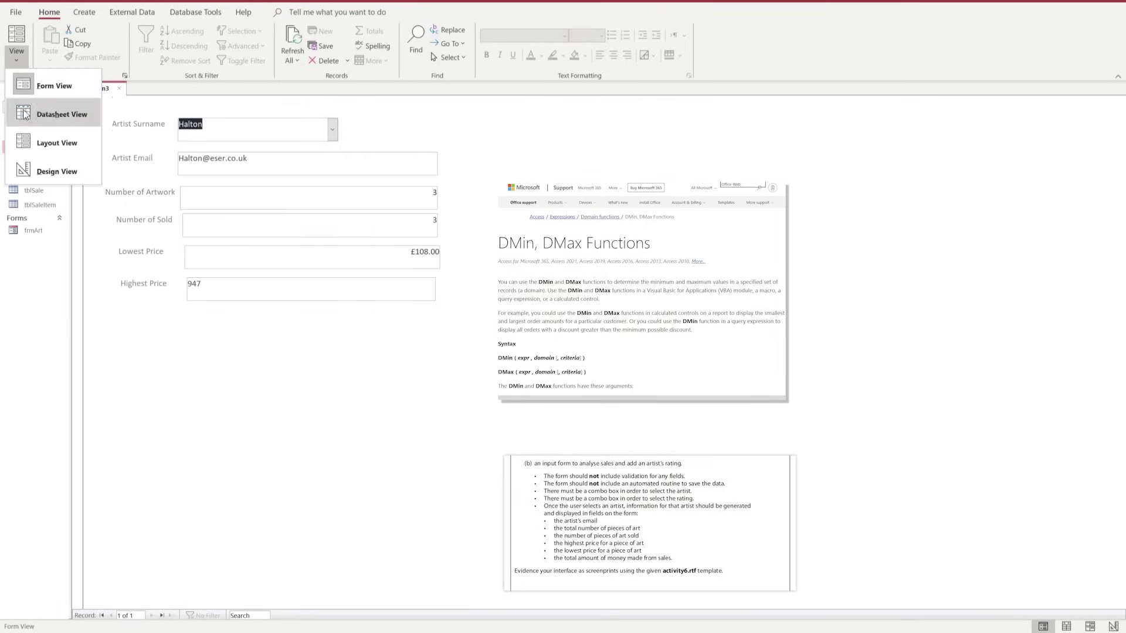
left_click(49, 161)
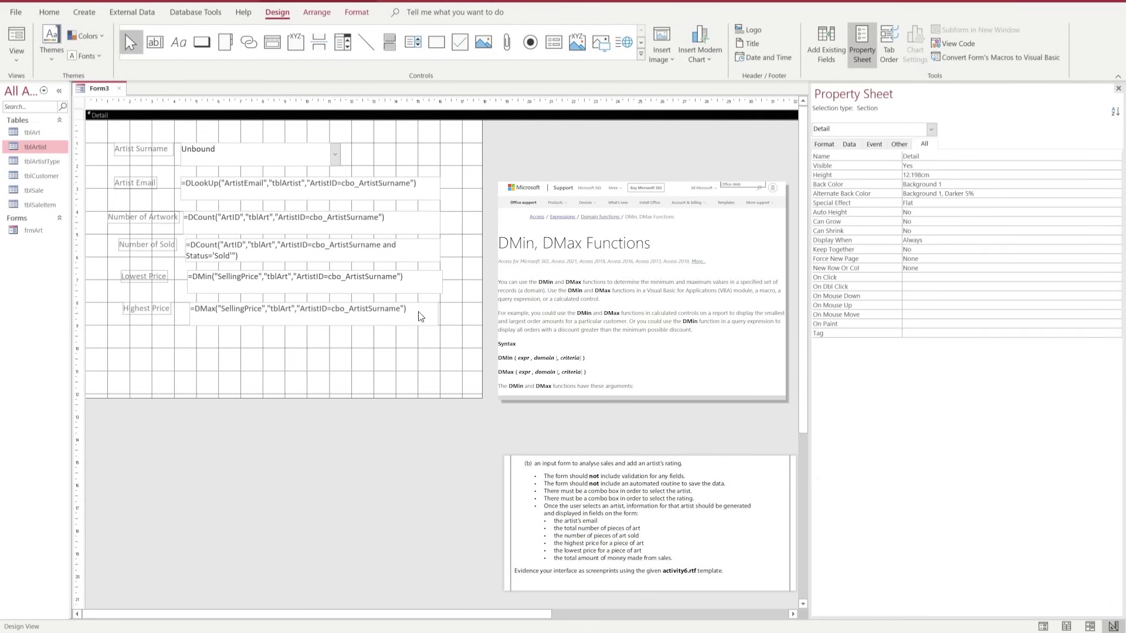
left_click(421, 317)
left_click(938, 184)
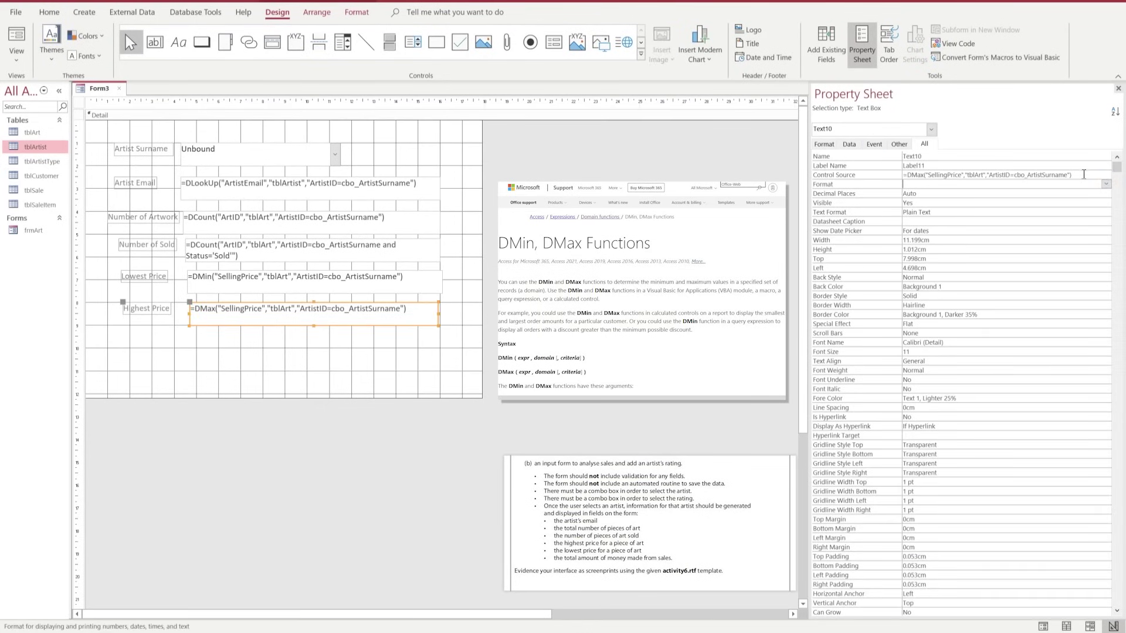
left_click(1105, 184)
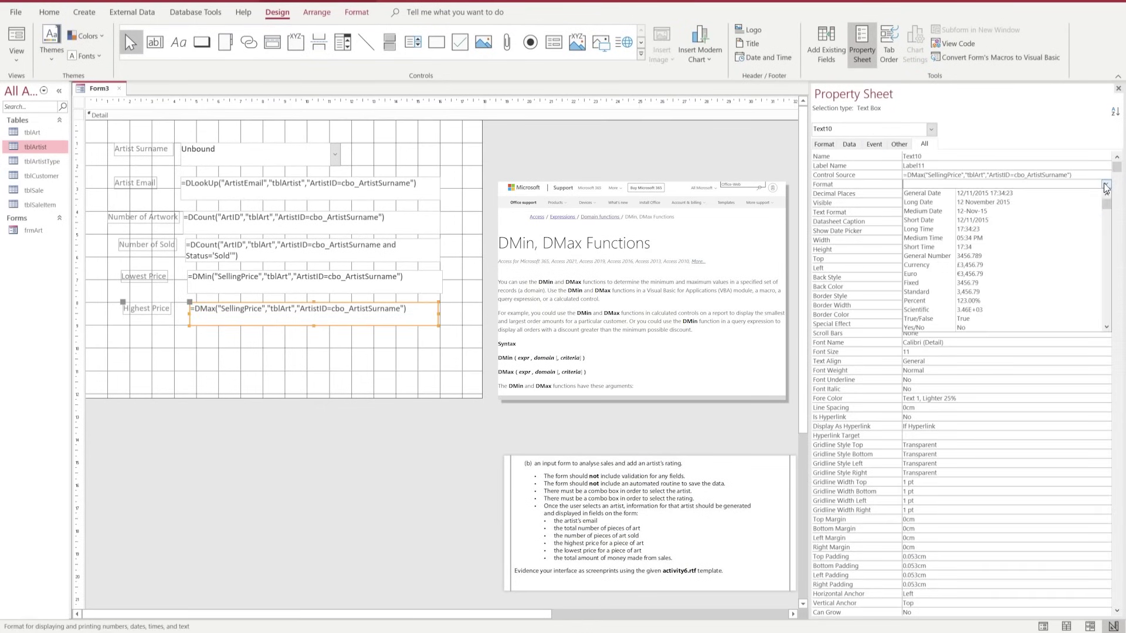
left_click(945, 265)
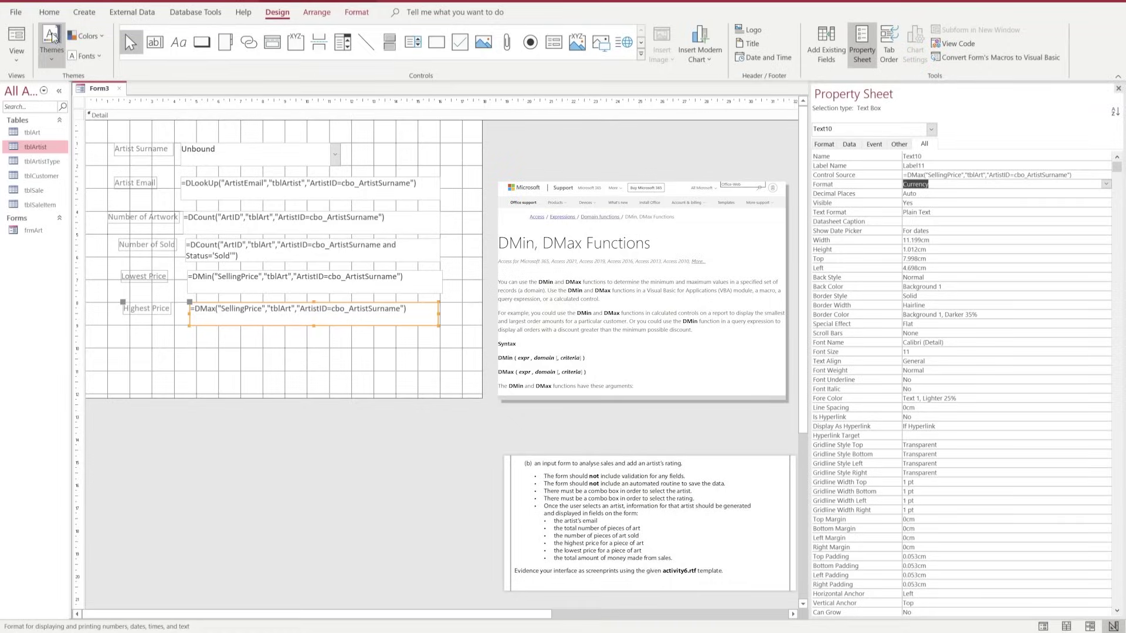
left_click(25, 41)
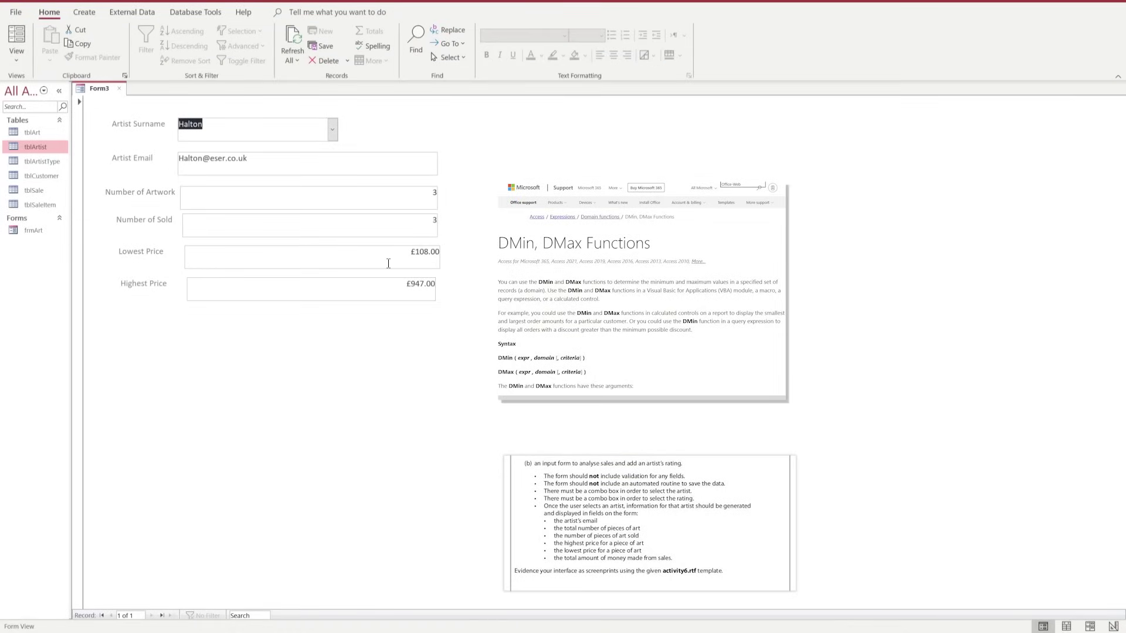
left_click(20, 58)
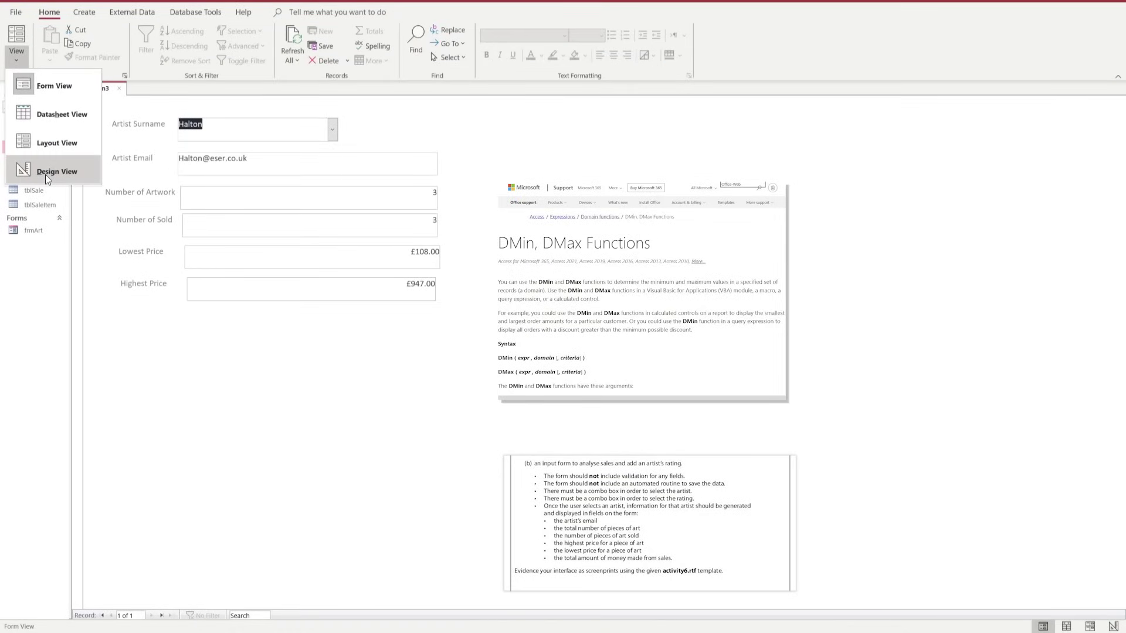
left_click(44, 174)
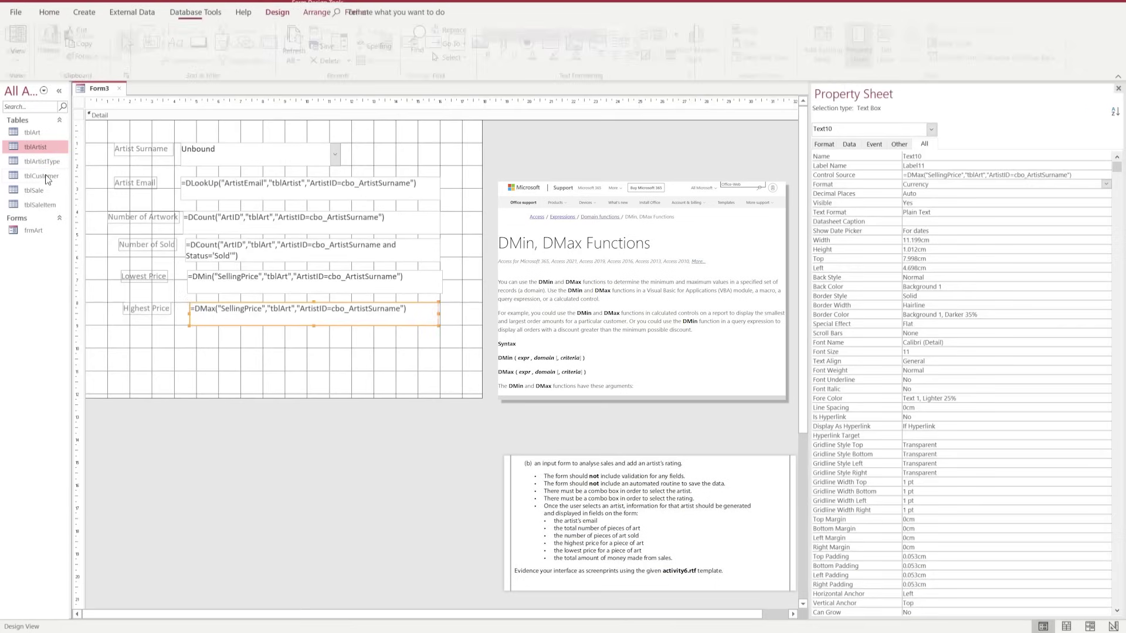
- Draw a new text box below Highest Price
left_click(200, 353)
left_click(153, 48)
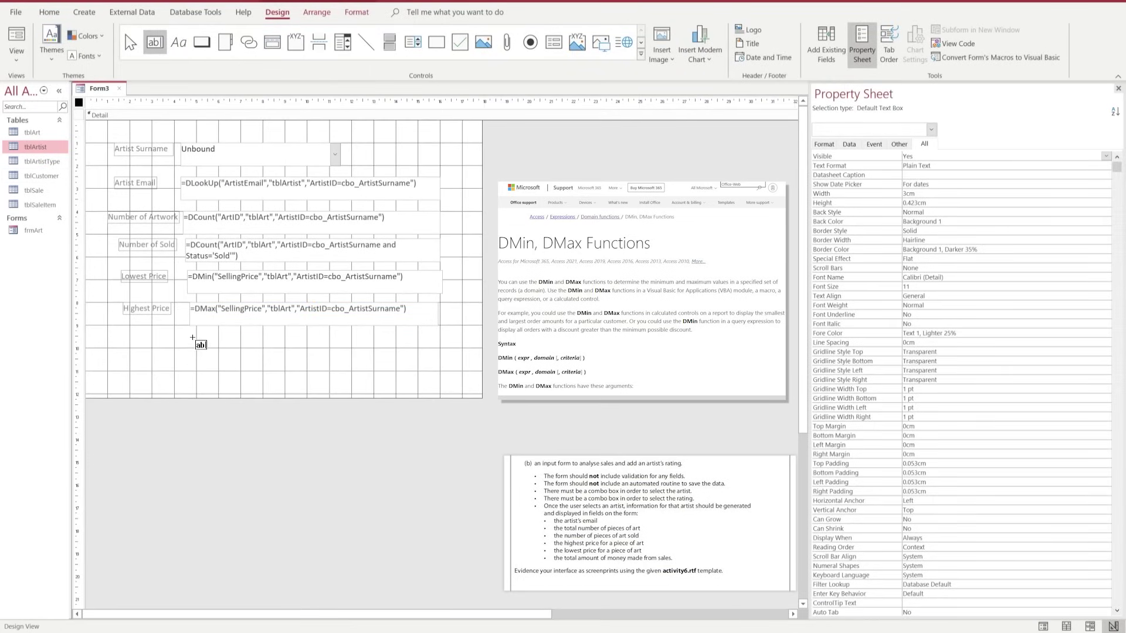
left_click_drag(192, 337, 436, 360)
- Enter =DSum("SellingPrice","tblArt","ArtistID=cbo_ArtistSurname and Status='Sold'") in the Text12 box
left_click(226, 352)
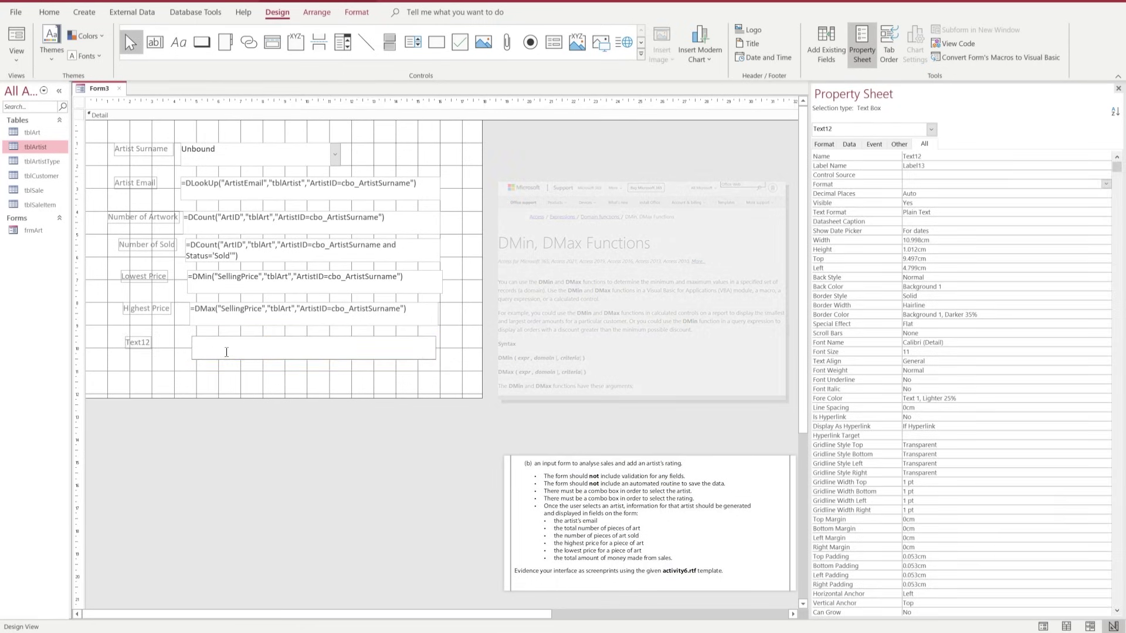
type("=")
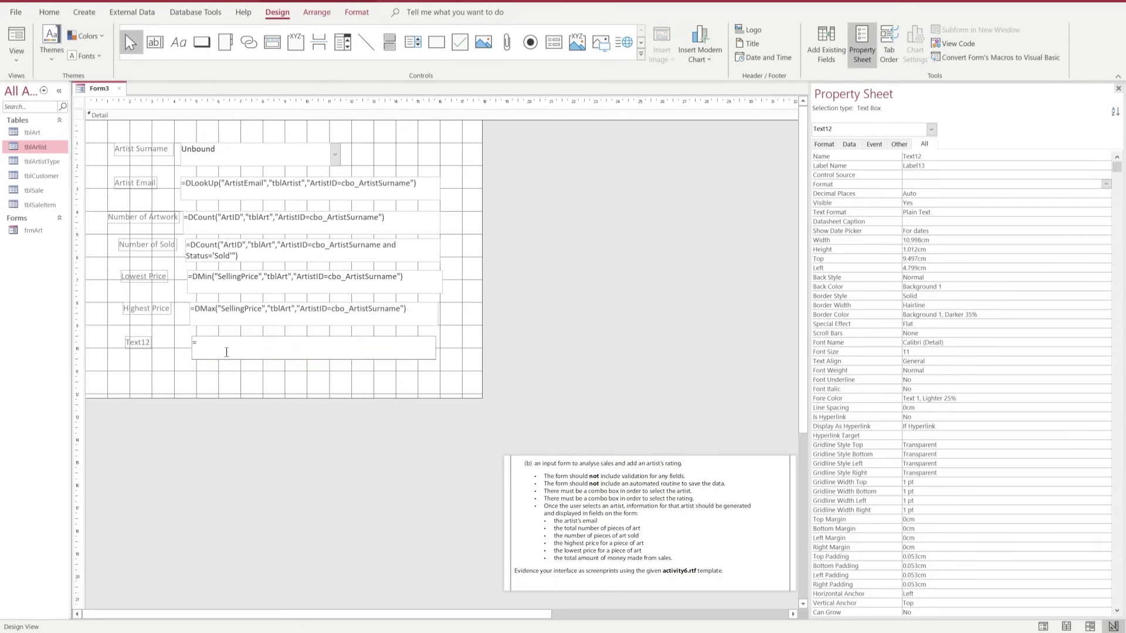
type("Ds")
key("BackSpace")
type("Sum(S")
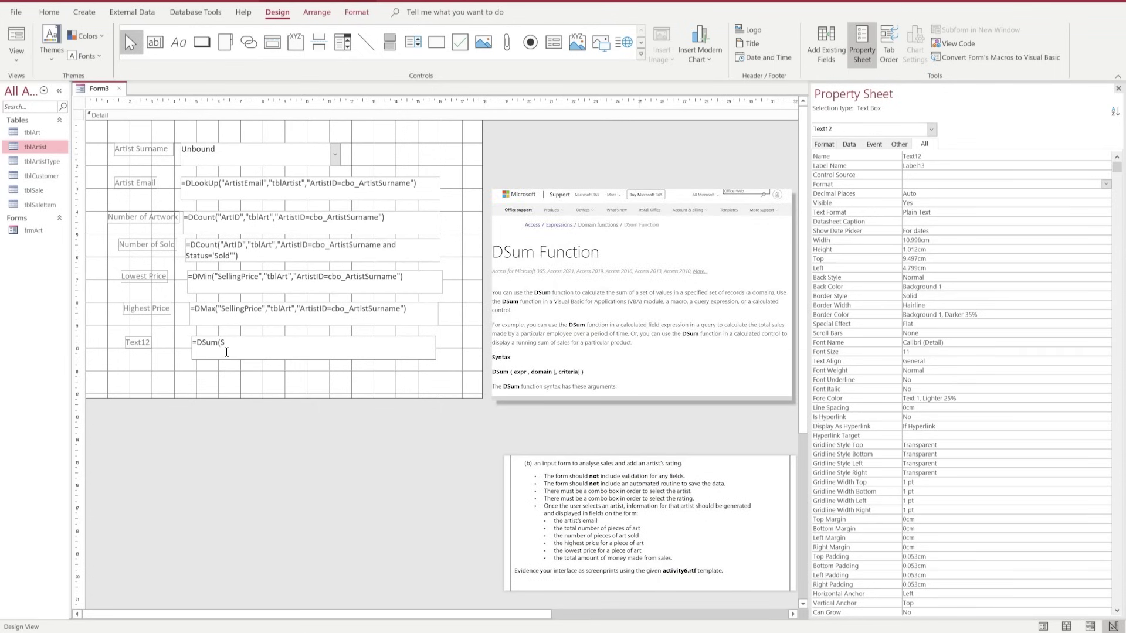
type("ellingPrice\"")
key("Left")
key("Left")
key("Left")
key("Left")
key("Left")
key("Left")
key("Left")
key("Left")
key("Left")
key("Left")
type("\"")
key("Right")
key("Right")
type("tblArt\",\"ArtistID=cbo_Artist")
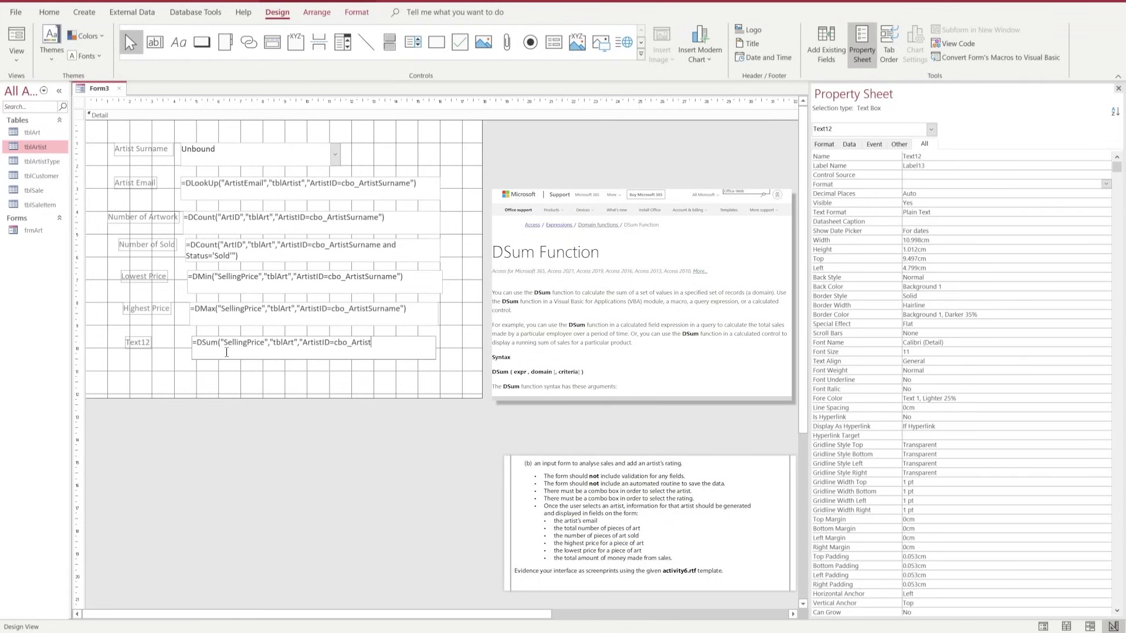
type("Surname and Status='Sold'\")")
- Change the Text12 label caption to 'Total cash from sales'
left_click(142, 342)
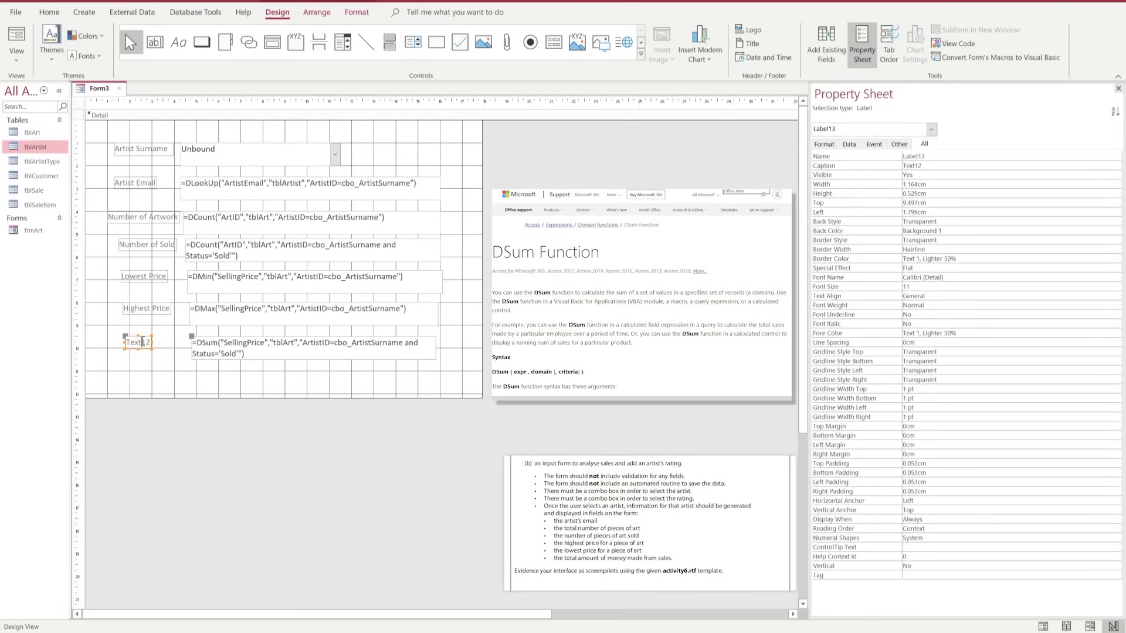
left_click(142, 343)
left_click_drag(149, 343, 120, 339)
type("Total cash from")
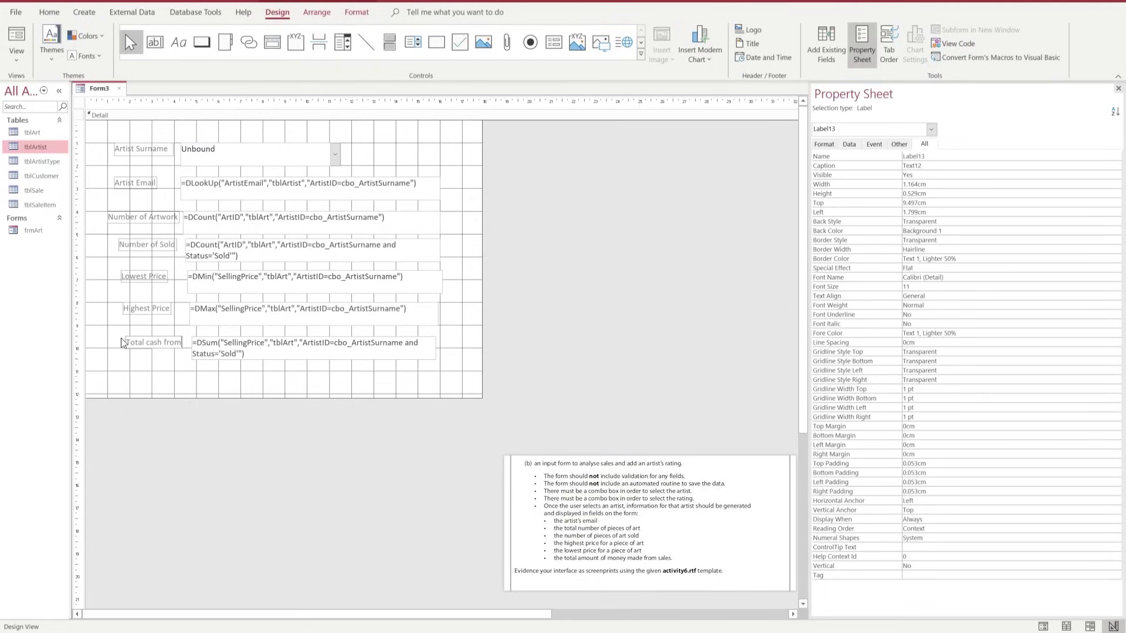
type("S")
key("BackSpace")
type("sales")
left_click(146, 361)
- Move the Total cash from sales label left and preview the form showing 1521
left_click(152, 350)
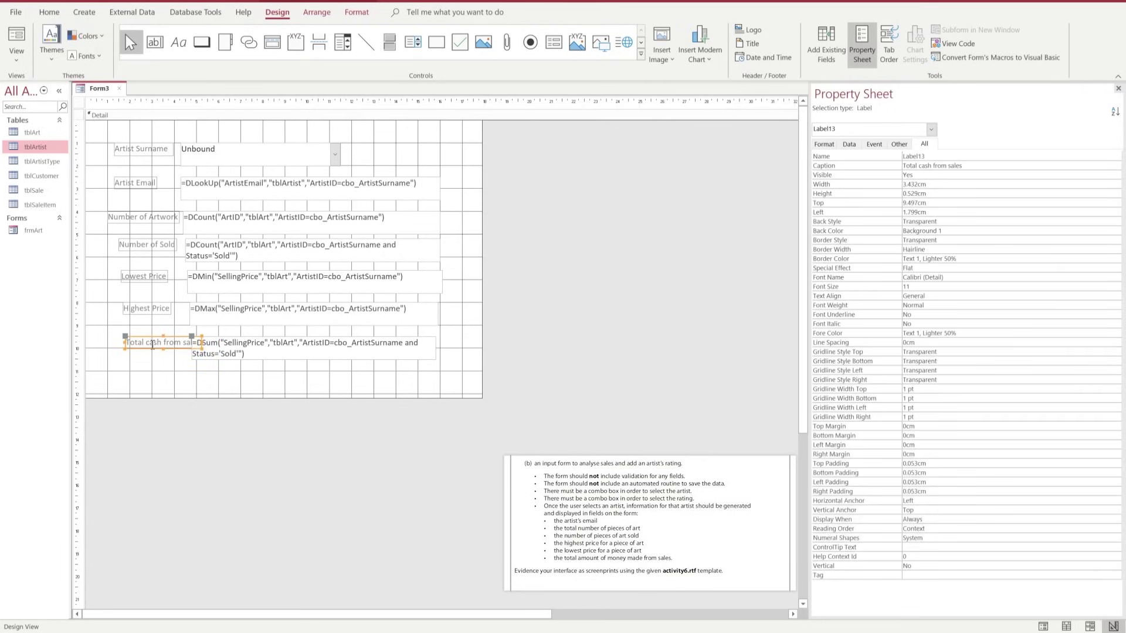
left_click_drag(125, 335, 106, 336)
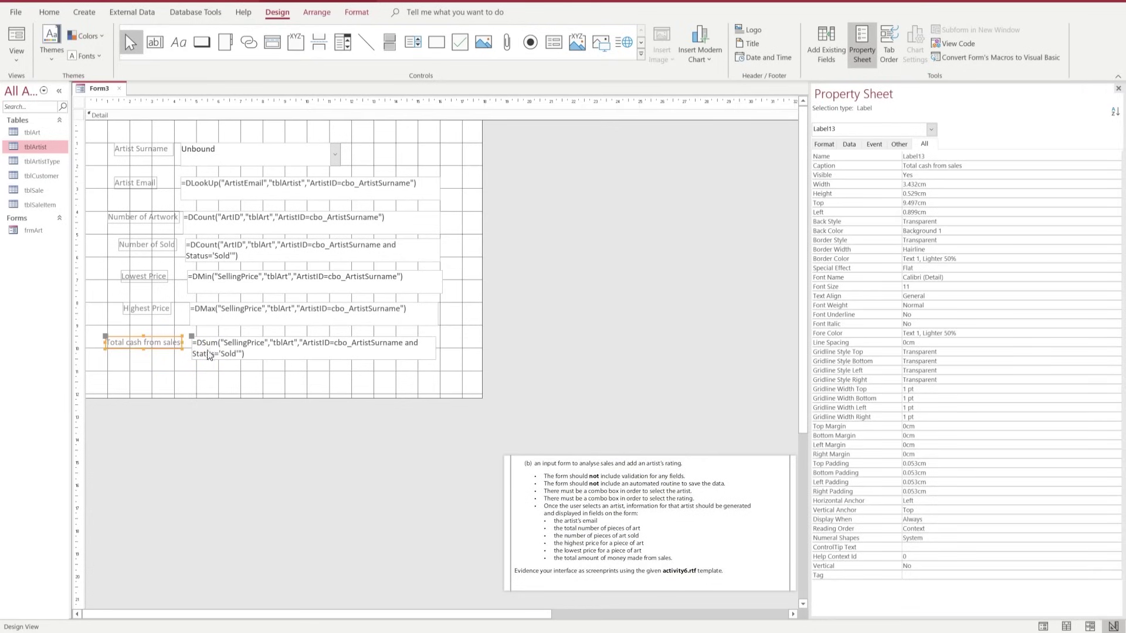
left_click(246, 370)
left_click(16, 38)
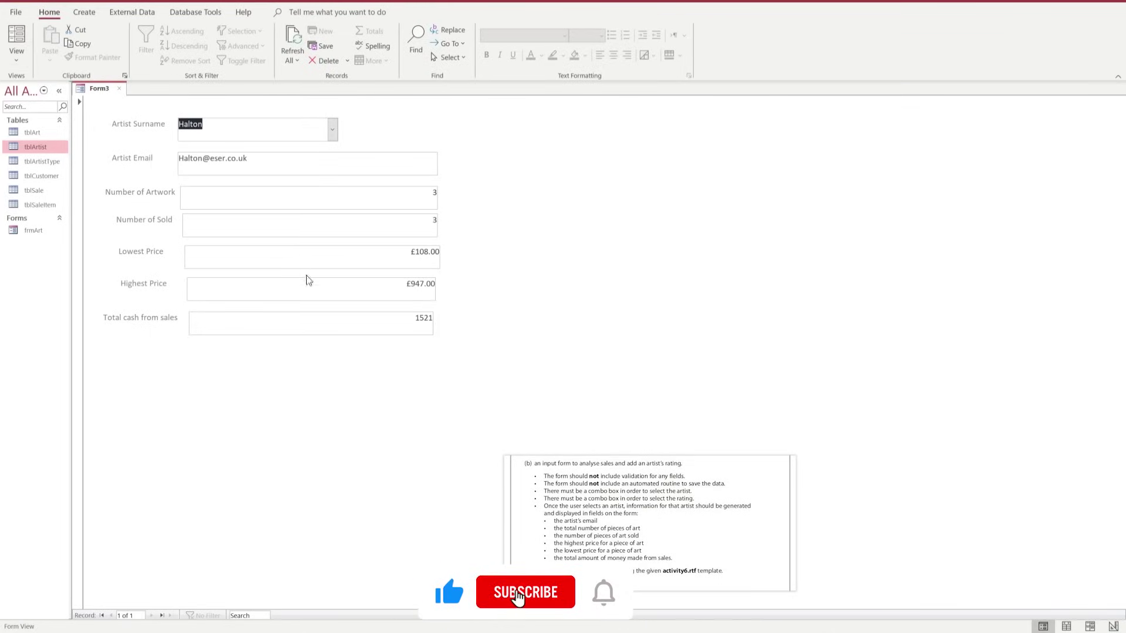
- Back in Design View, set the DSum total box's Format to Currency
left_click(19, 62)
left_click(38, 168)
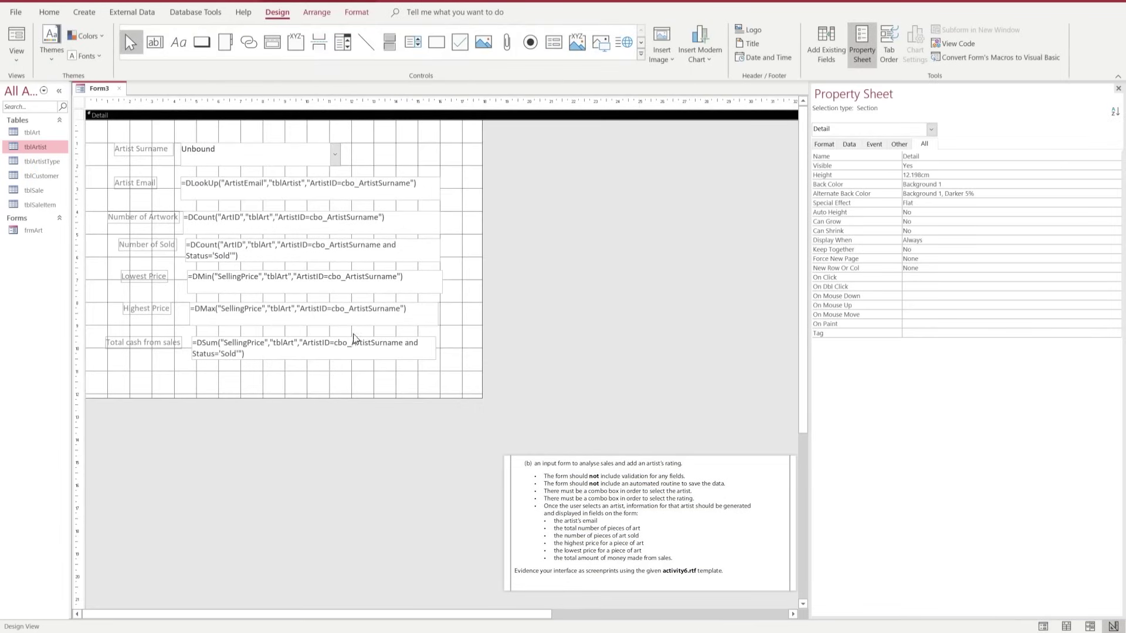
left_click(316, 347)
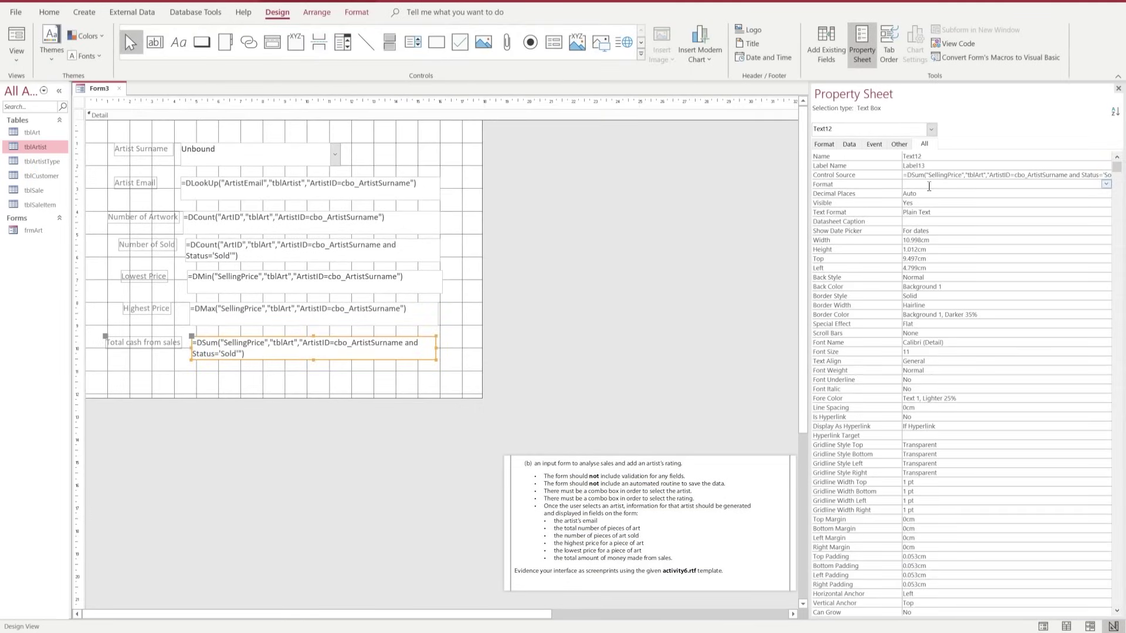
left_click(1072, 184)
left_click(1105, 184)
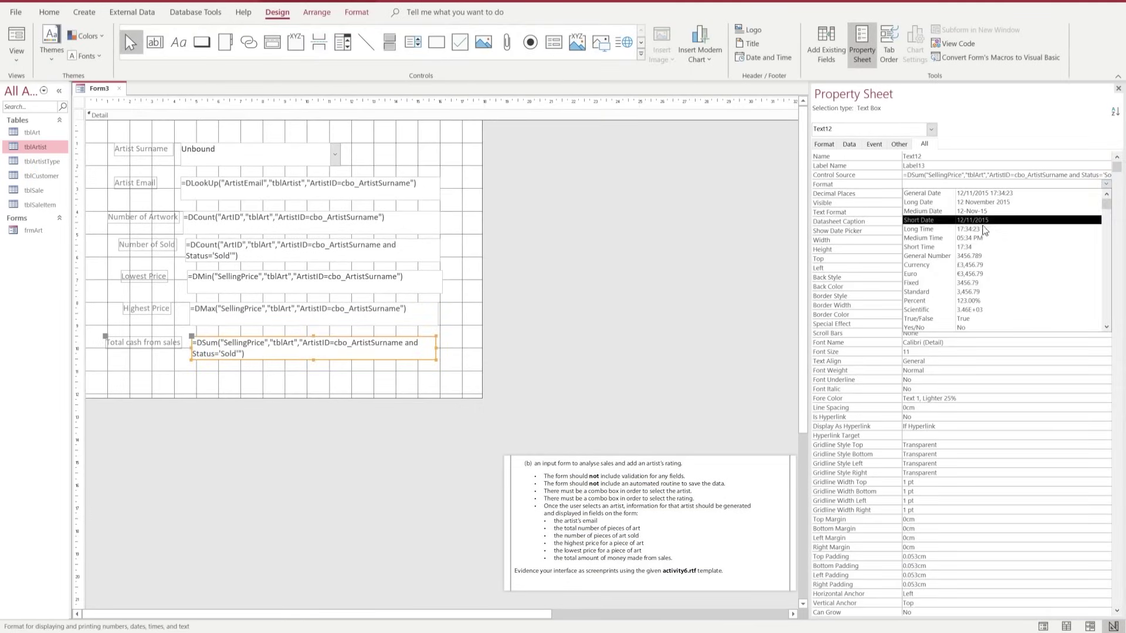
left_click(938, 267)
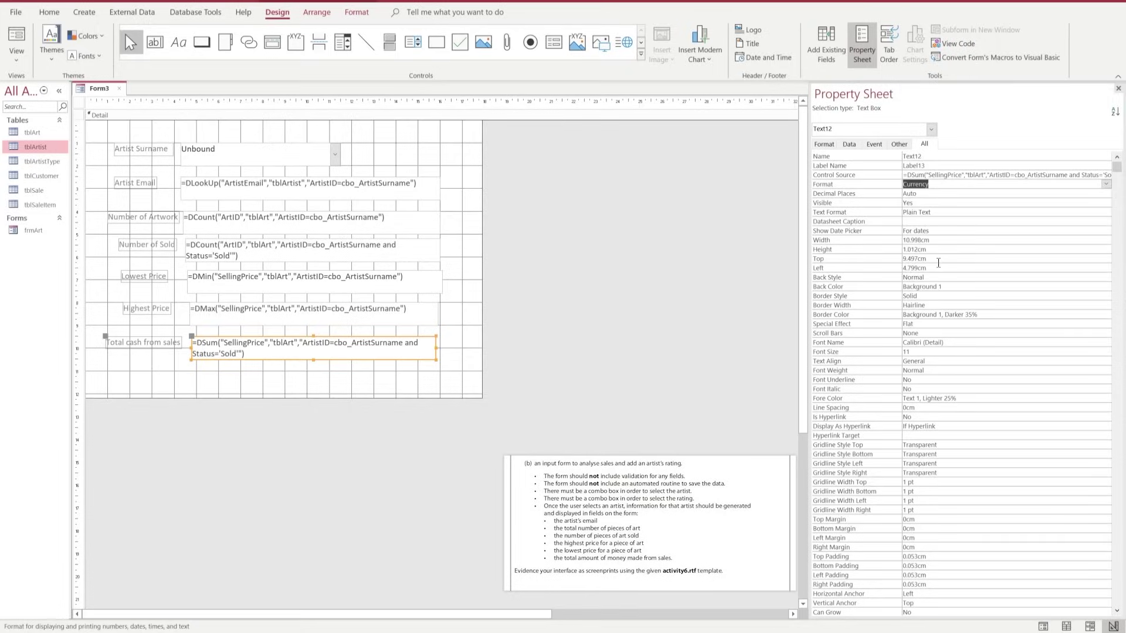
- Check the £1,521.00 total in Form View, then return to Design View
left_click(16, 46)
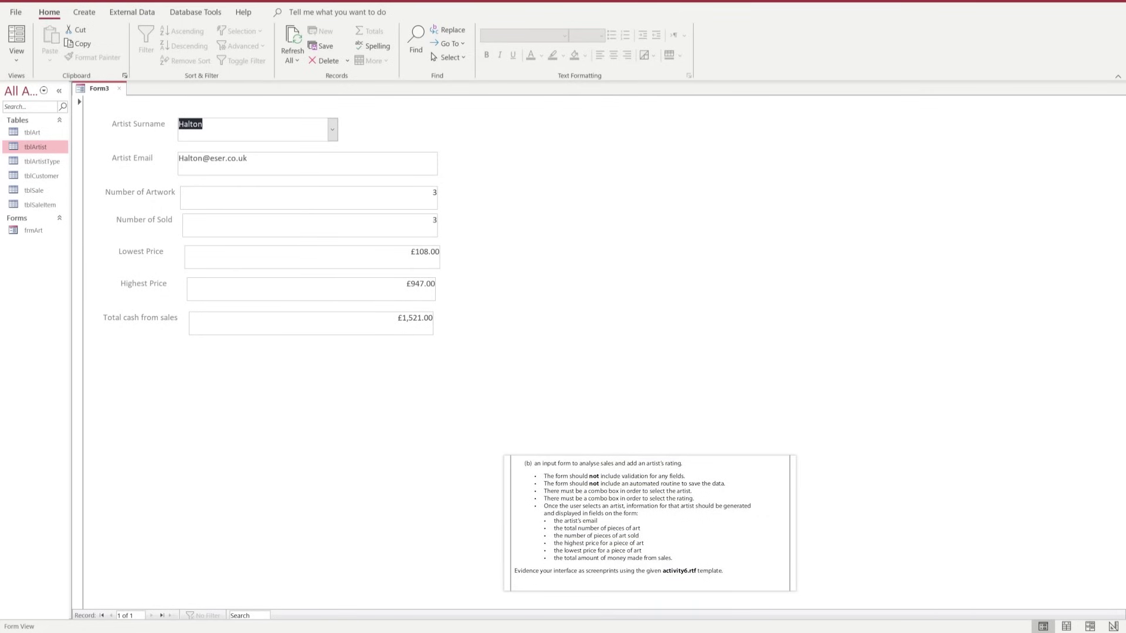
left_click(16, 58)
left_click(44, 173)
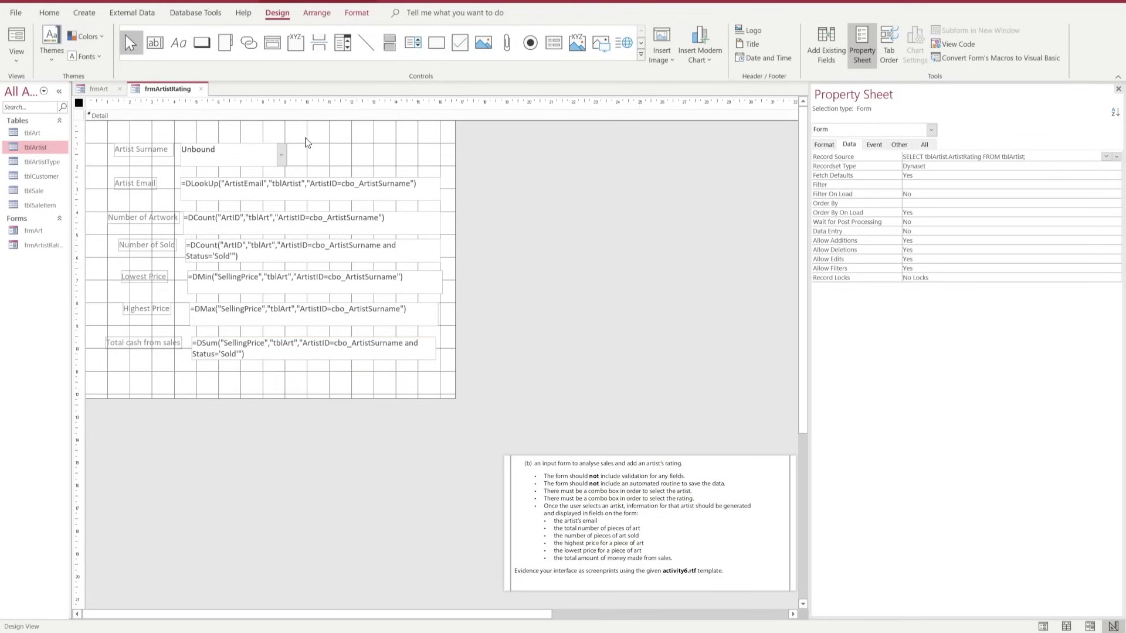
- Draw a combo box beside Artist Surname and type in the list values 1, 2, 3
left_click(342, 42)
left_click_drag(322, 144, 437, 167)
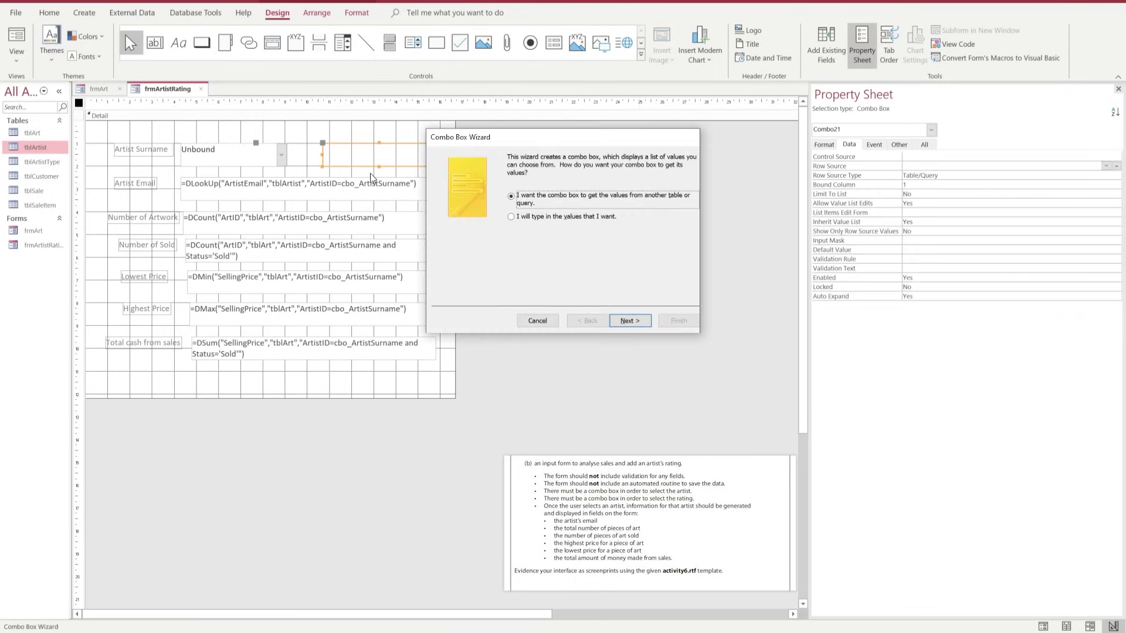
left_click(511, 217)
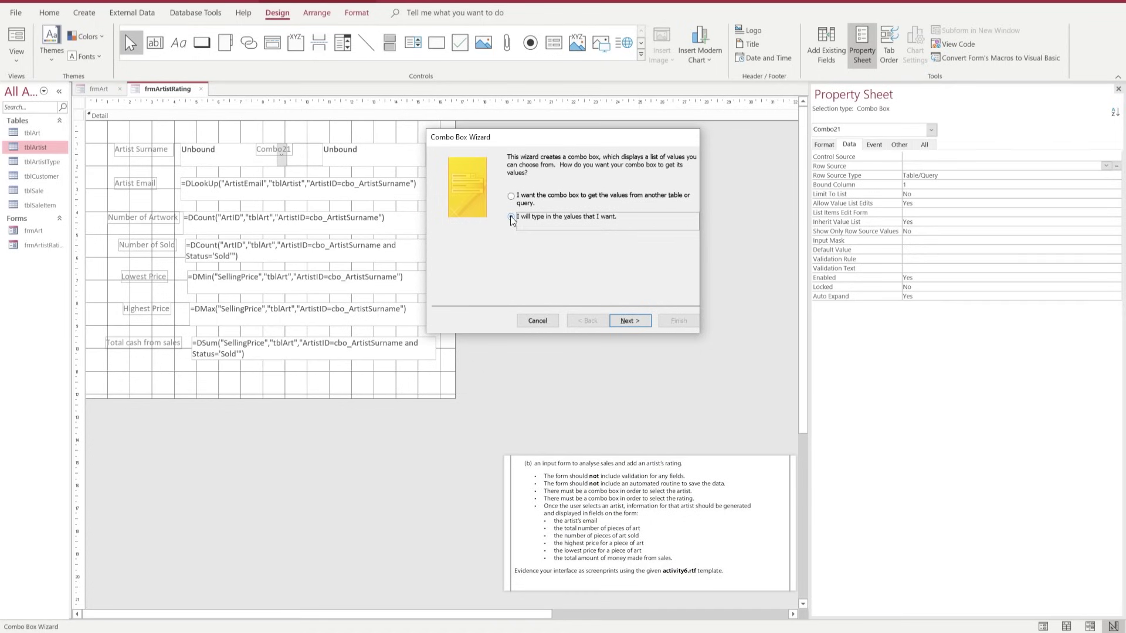
left_click(622, 322)
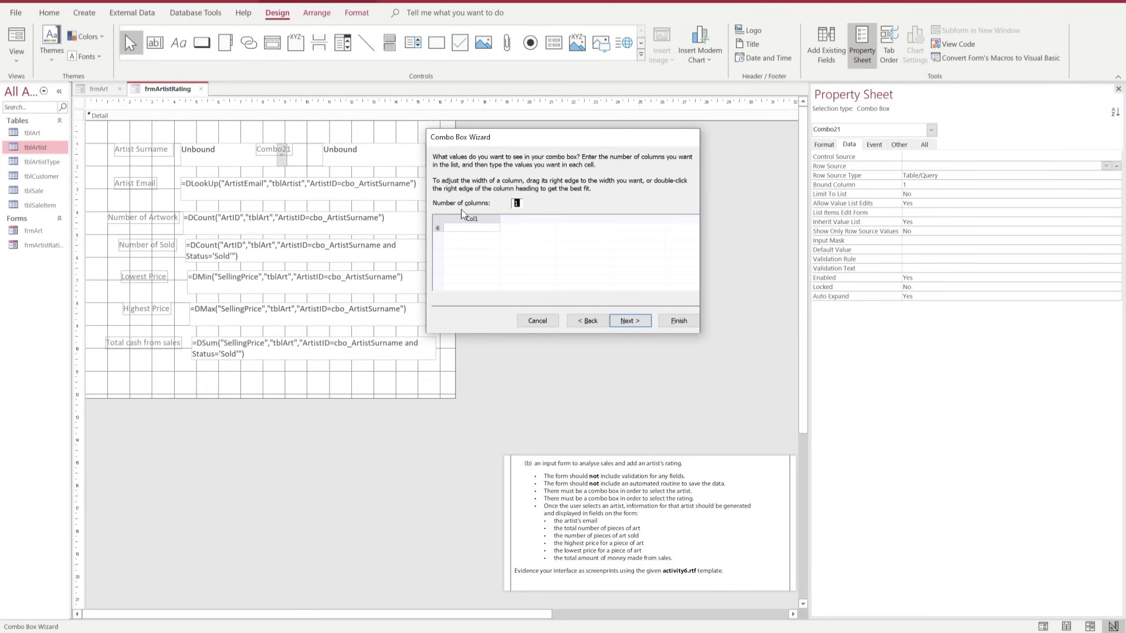
left_click(463, 229)
type("1")
type("2")
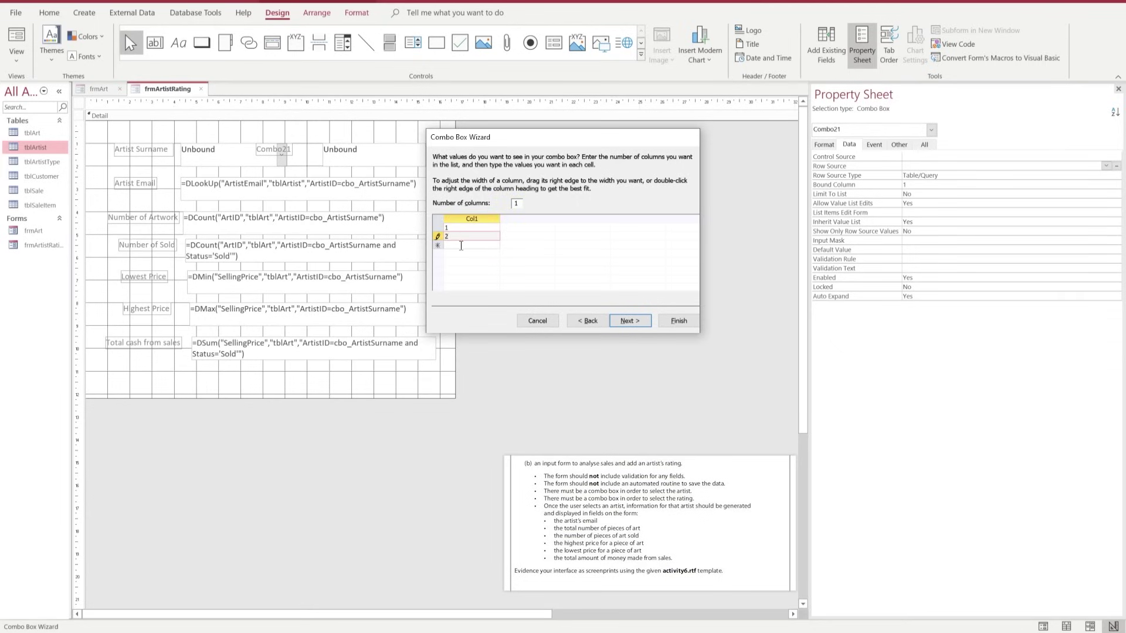
- Store the chosen value in ArtistRating and begin labelling the combo box Rating
left_click(628, 320)
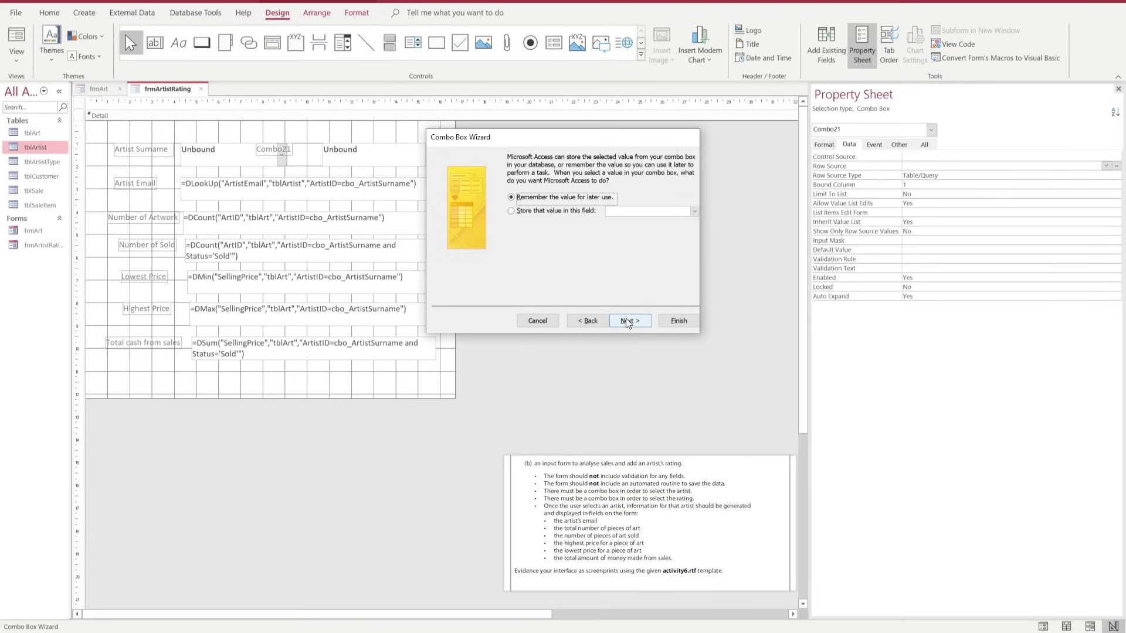
left_click(512, 212)
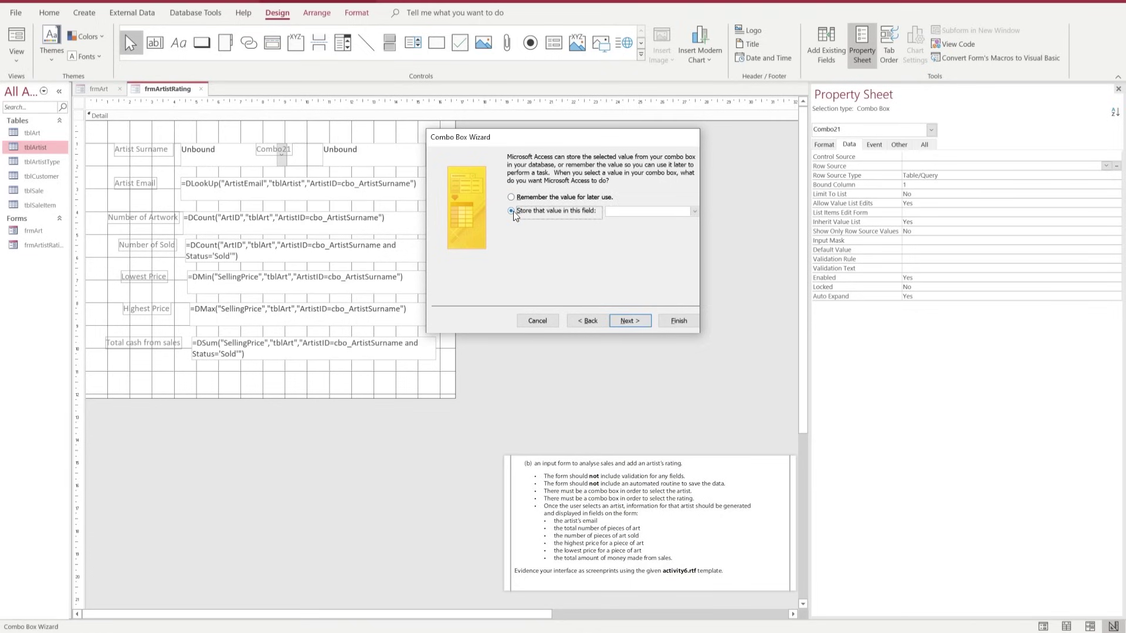
left_click(693, 212)
left_click(645, 222)
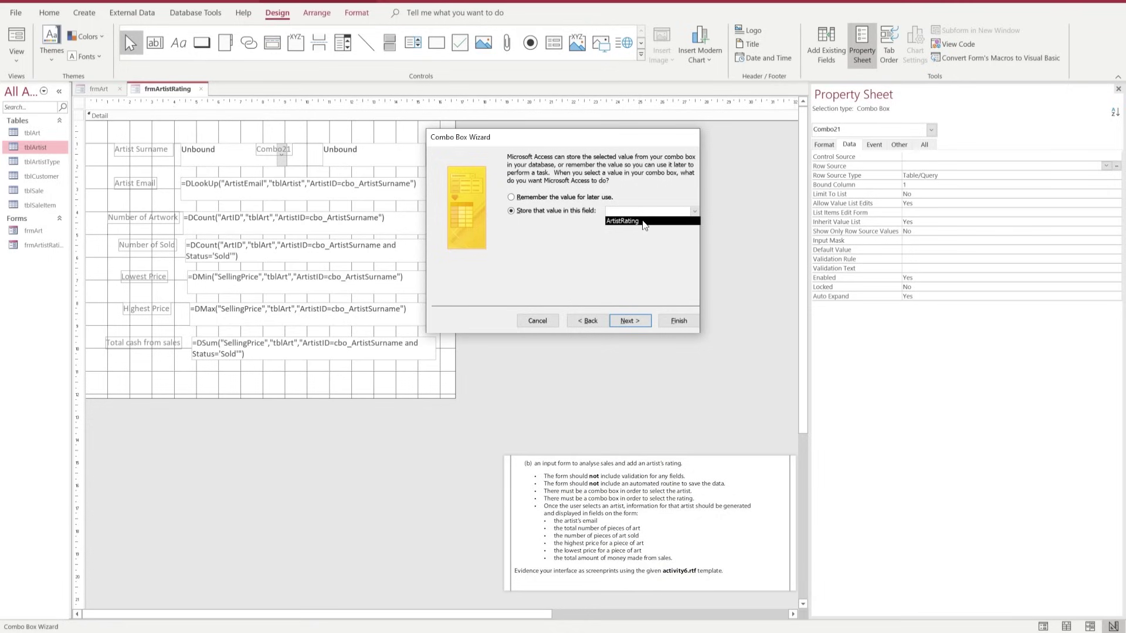
left_click(624, 322)
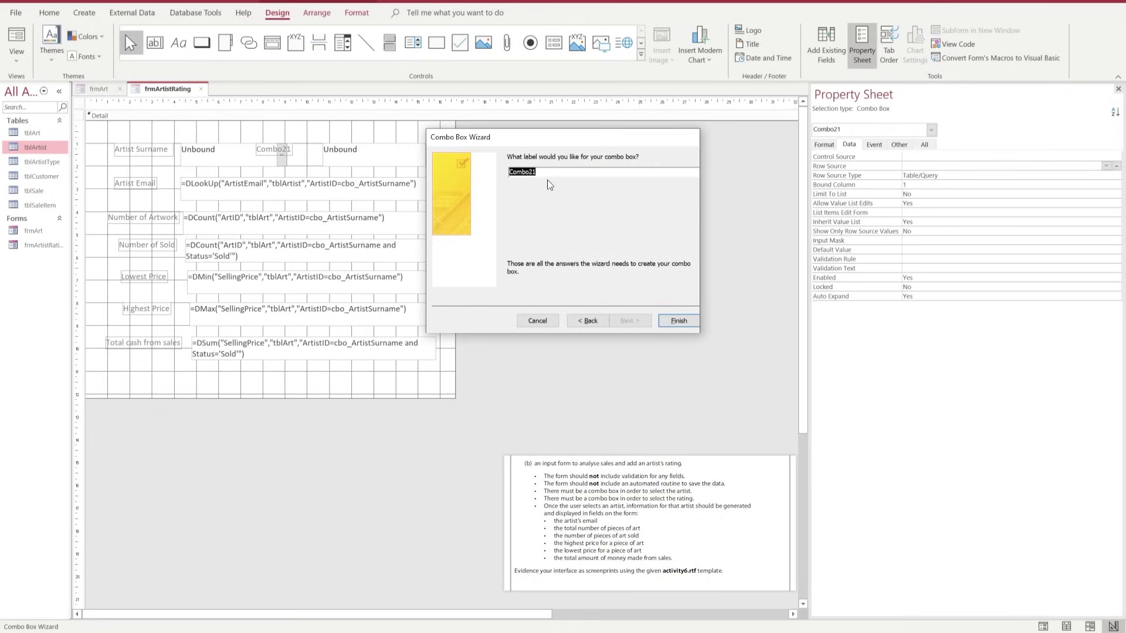
type("Rating")
- Finish the wizard and move the Rating label next to its new combo box
left_click(678, 321)
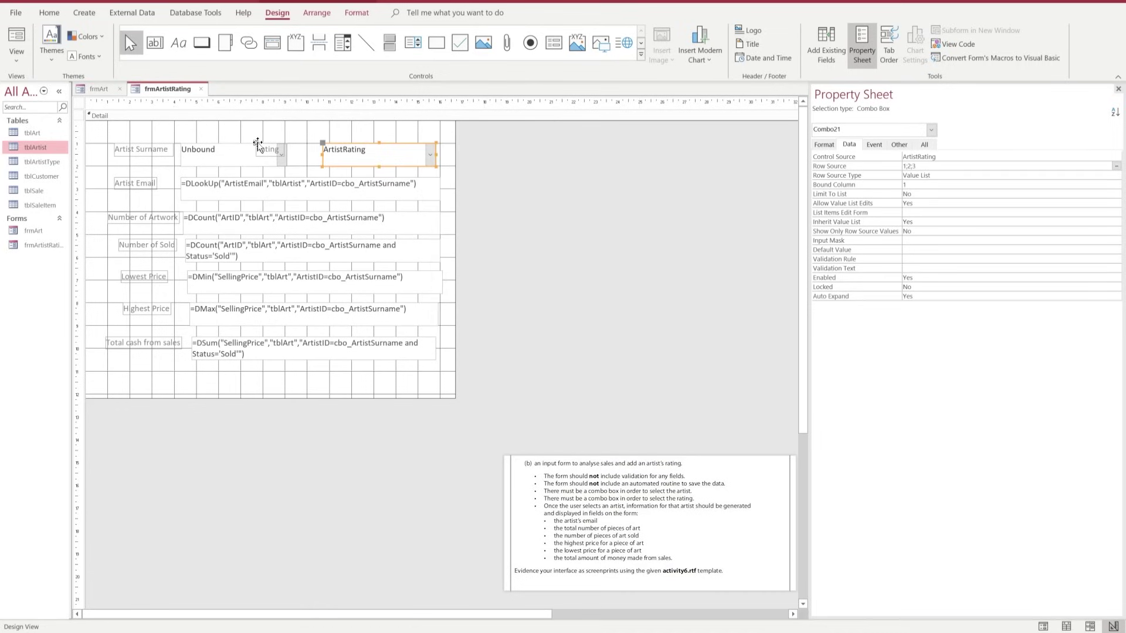
left_click_drag(257, 143, 293, 147)
left_click(331, 130)
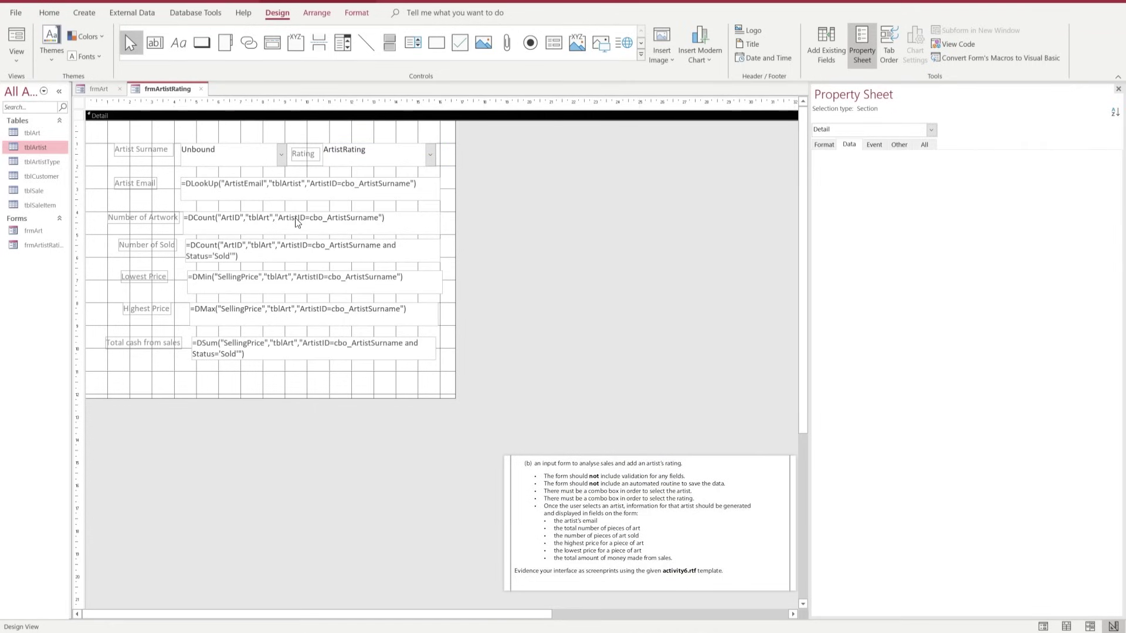
- In Form View, select artist 31 and give it a rating of 2
left_click(17, 38)
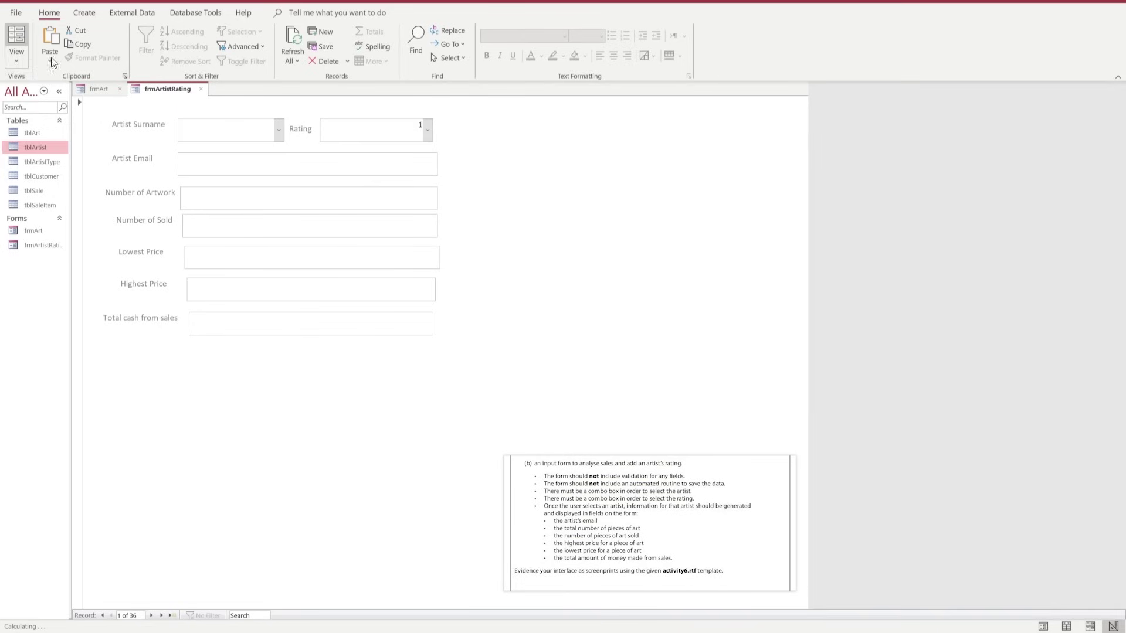
left_click(280, 133)
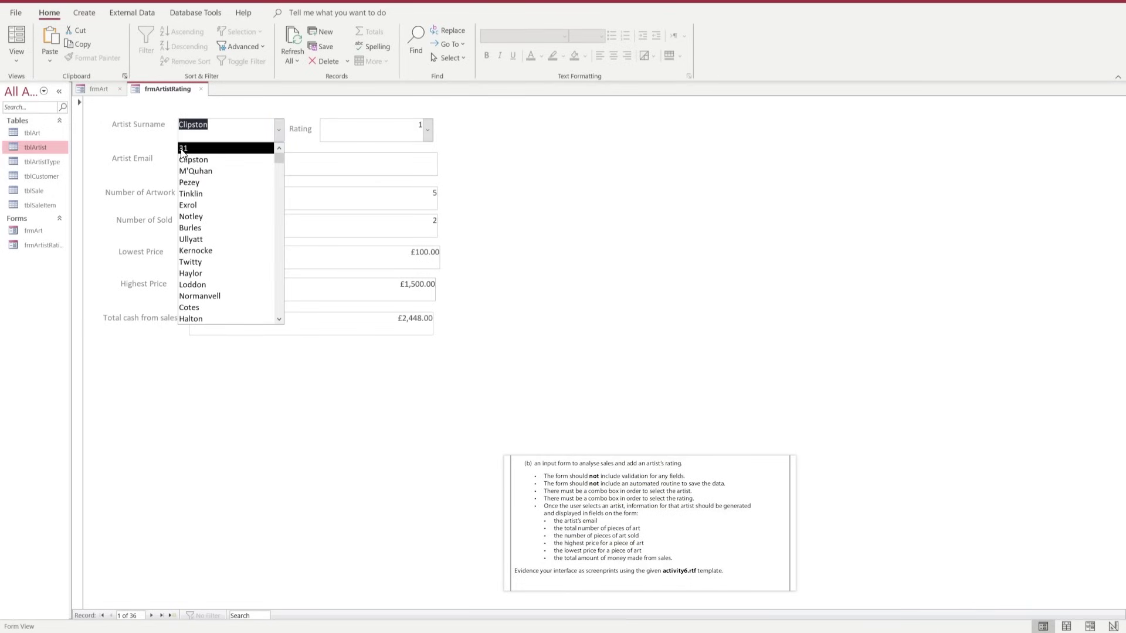
left_click(183, 149)
left_click(428, 130)
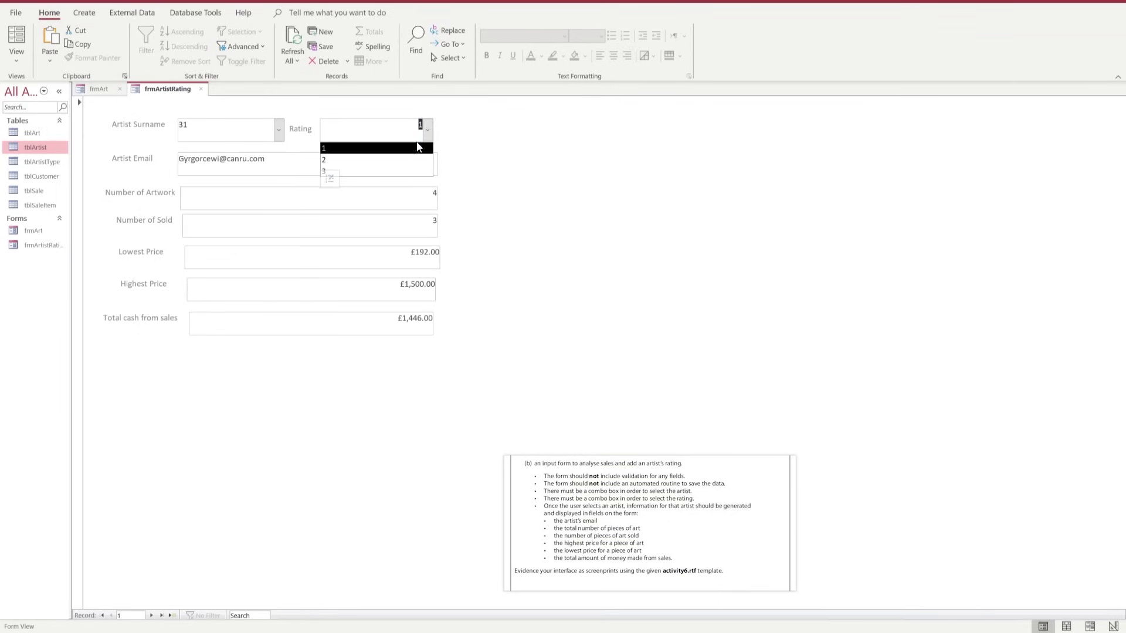
left_click(332, 157)
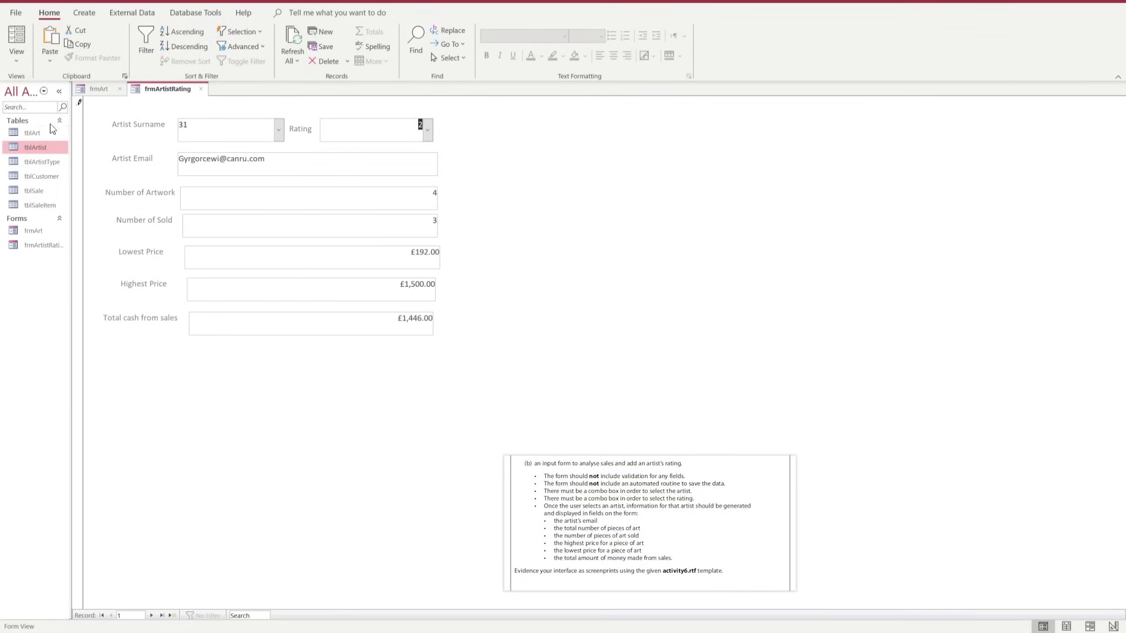
- Switch to another artist to save the rating, then open tblArtist
left_click(279, 131)
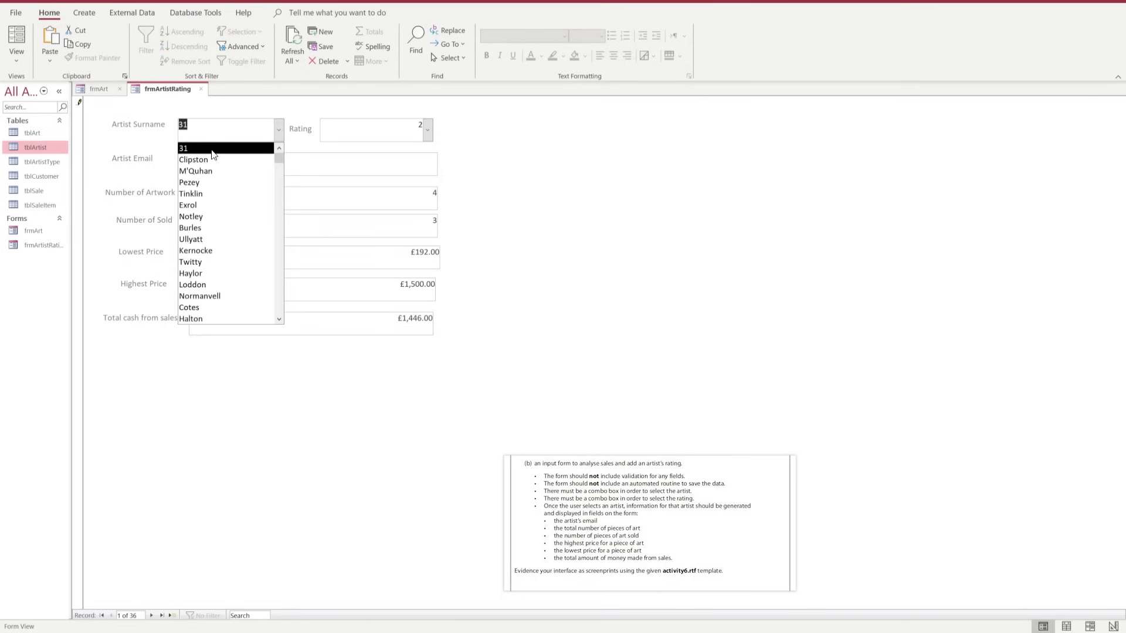
left_click(200, 159)
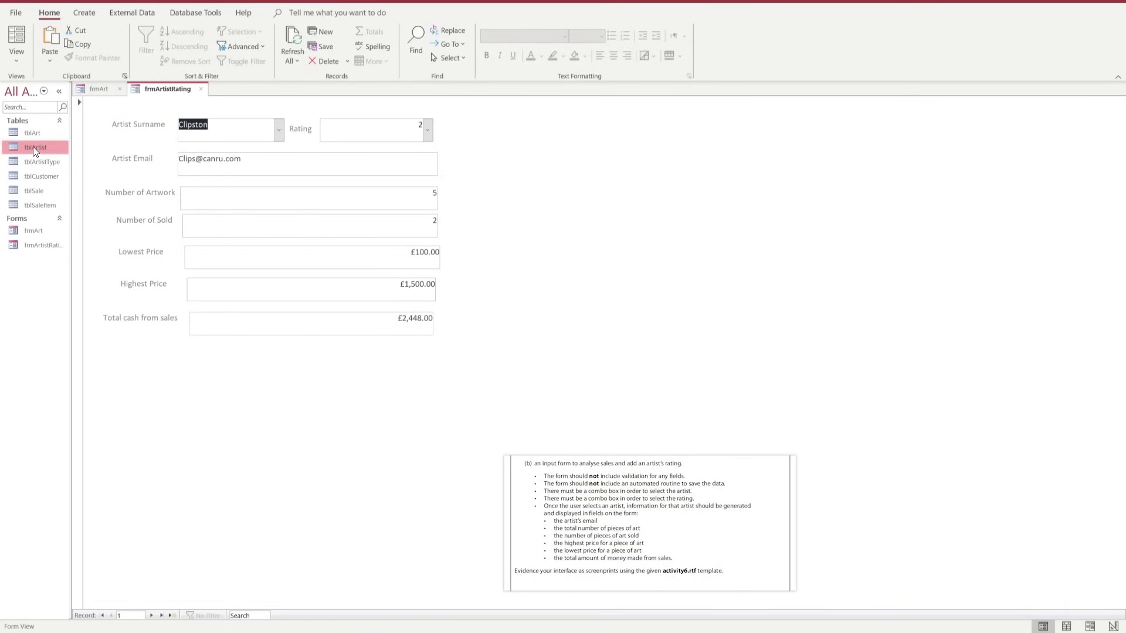
double_click(35, 148)
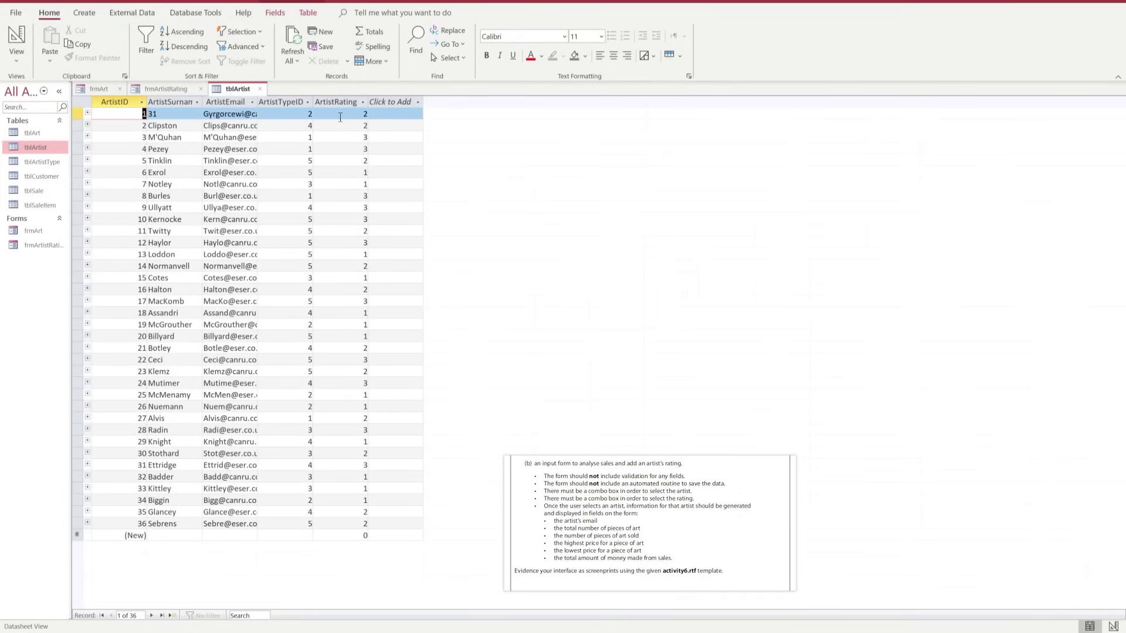
- Close tblArtist and change artist 31's rating to 3 on the form
left_click(260, 88)
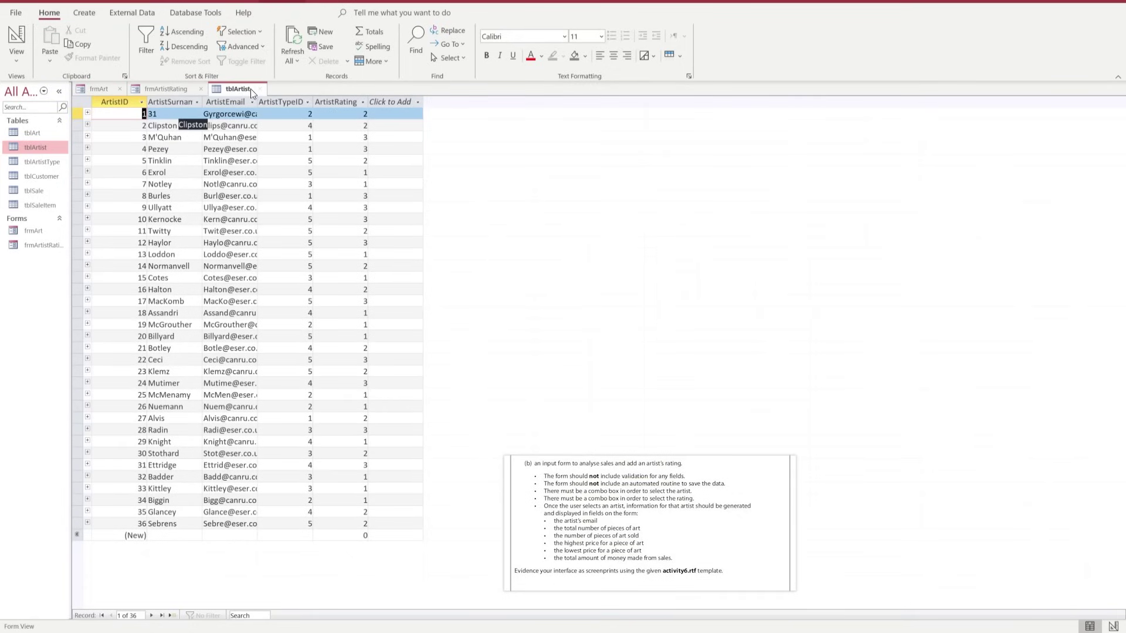
left_click(22, 132)
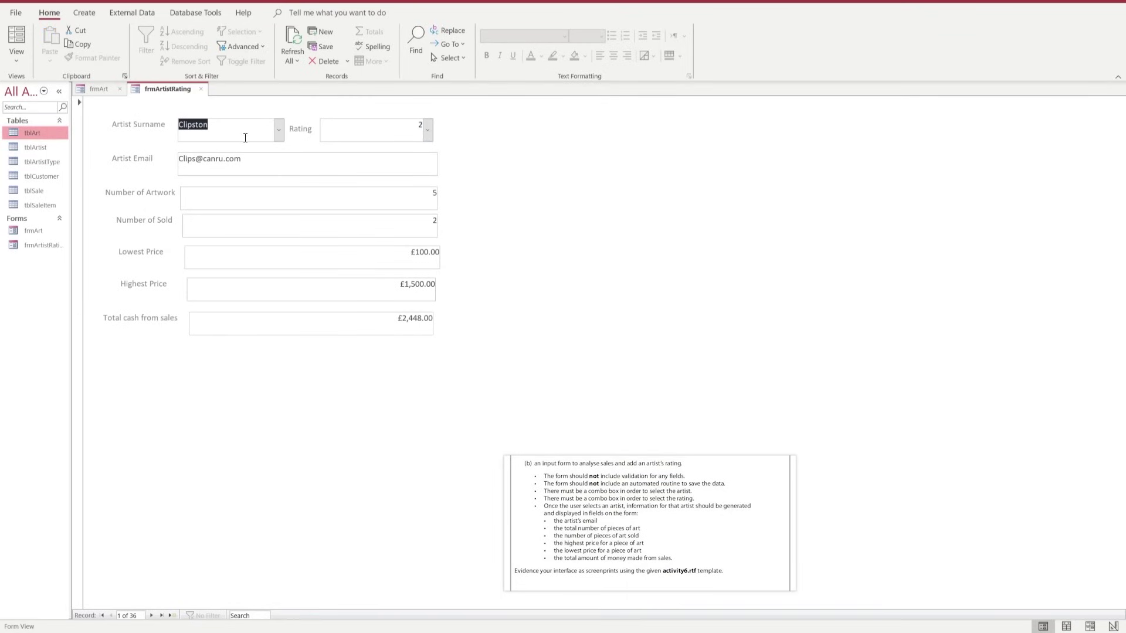
left_click(274, 134)
scroll(280, 158, "up", 1)
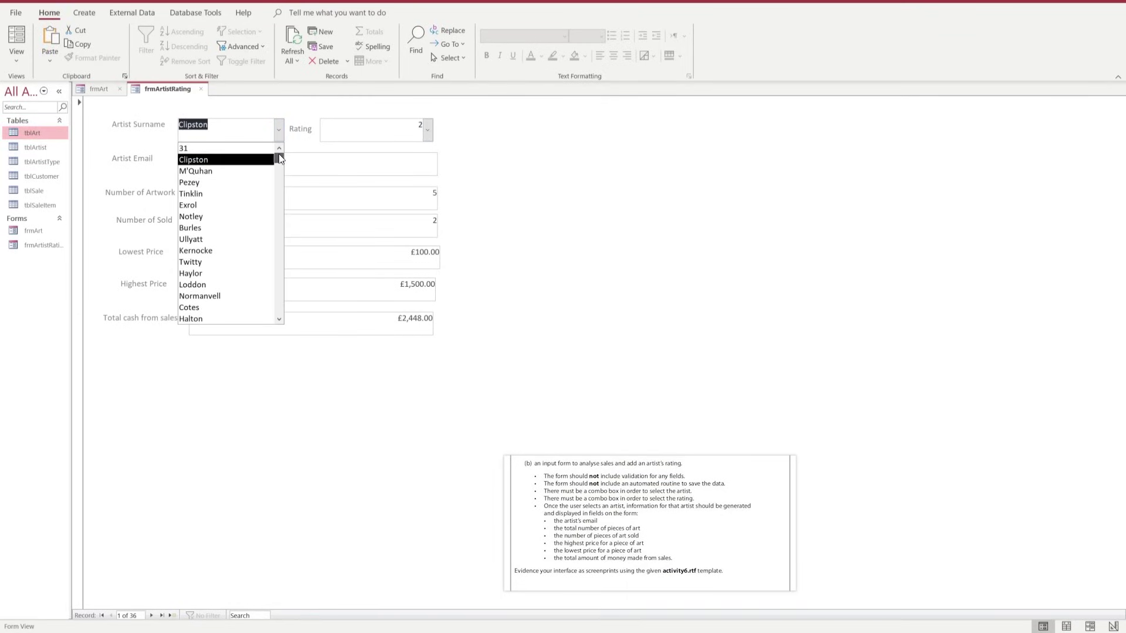
left_click(206, 148)
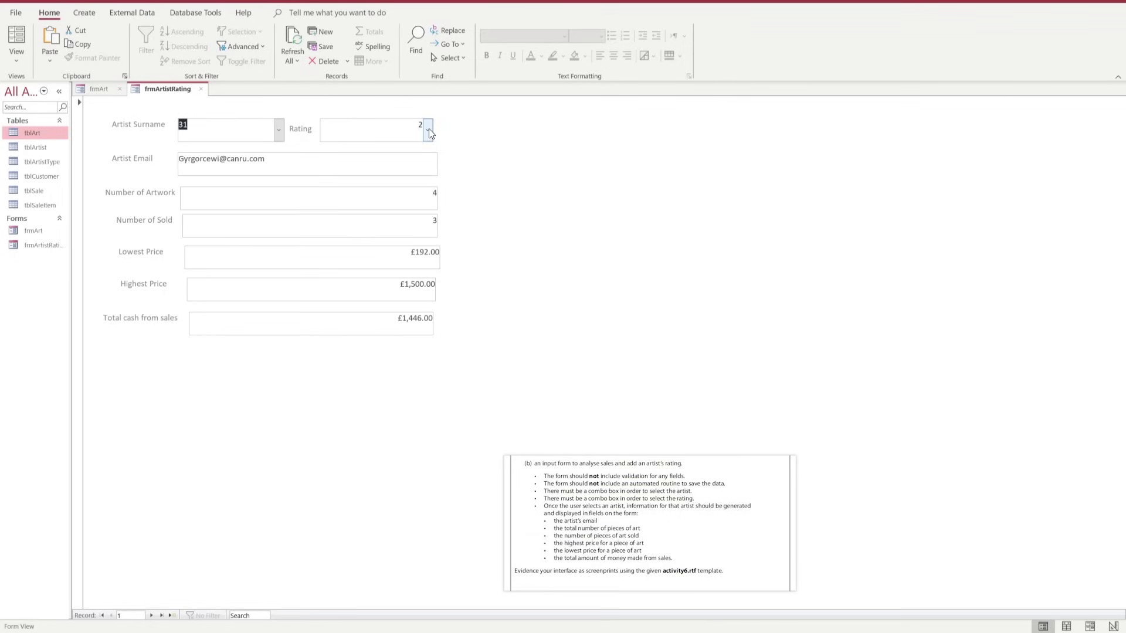
left_click(427, 129)
left_click(359, 171)
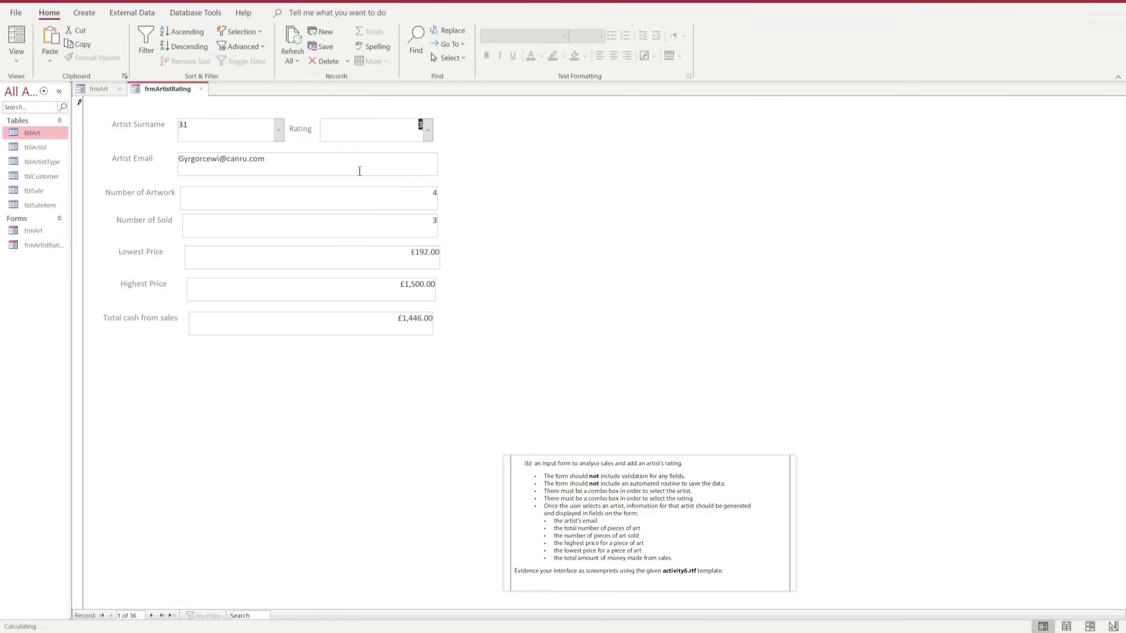
- Move to another artist, confirm tblArtist stores 3, and close the table
left_click(279, 129)
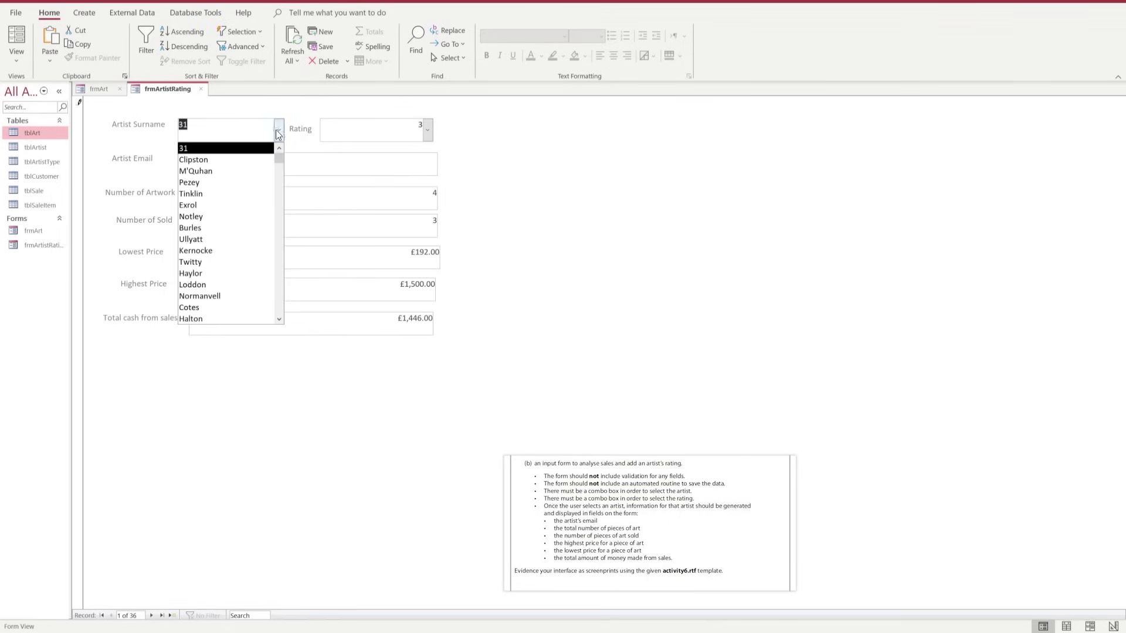
left_click(236, 156)
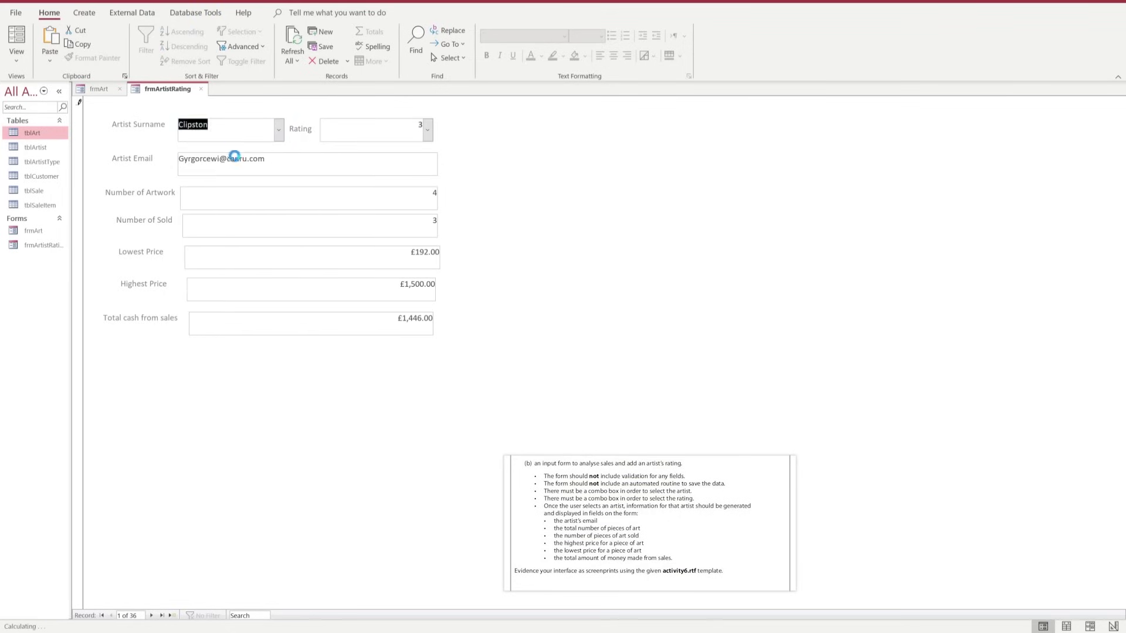
double_click(46, 147)
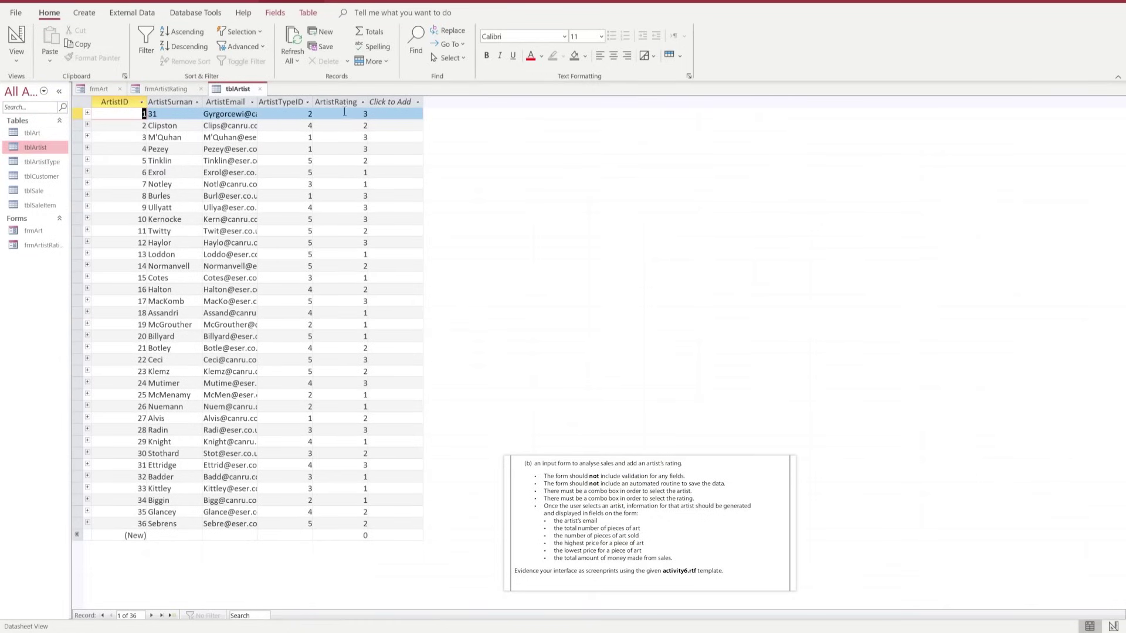
left_click(262, 89)
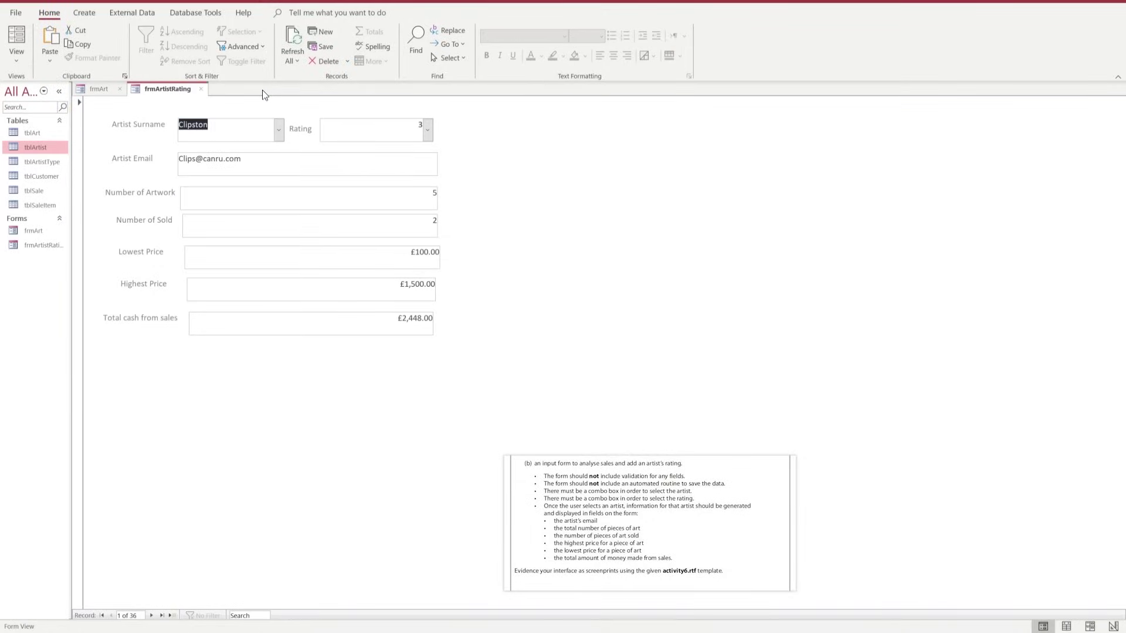